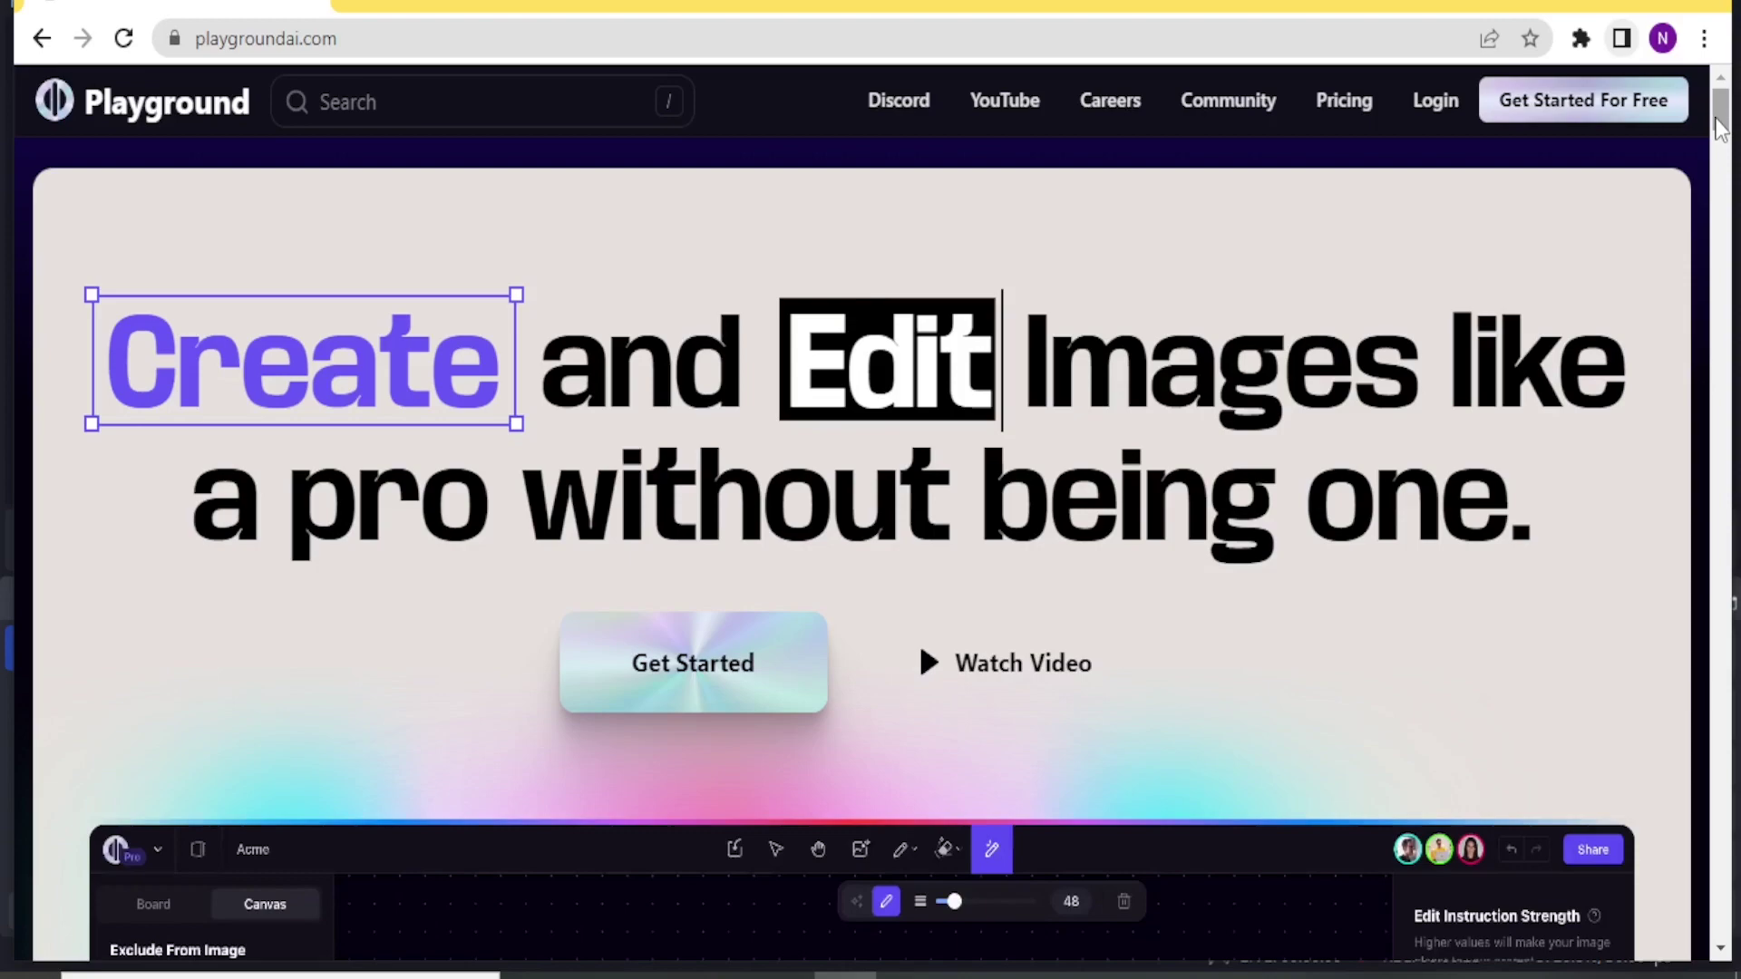
scroll(1720, 127, down, 4)
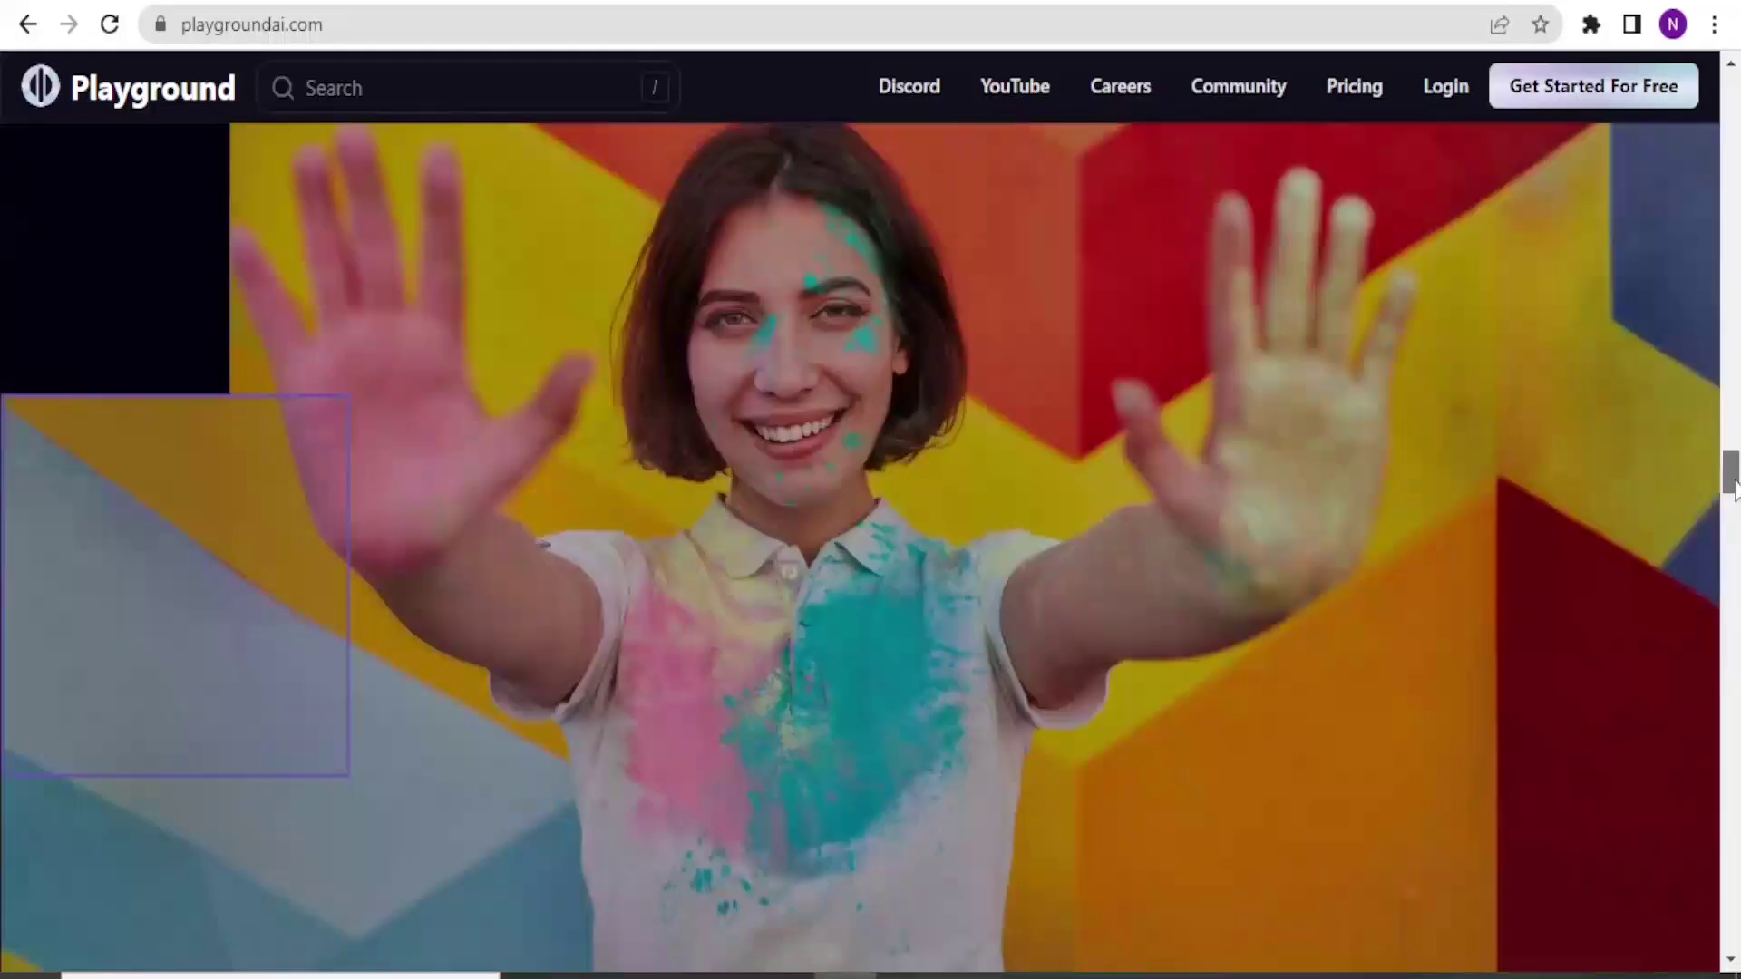
scroll(547, 509, up, 10)
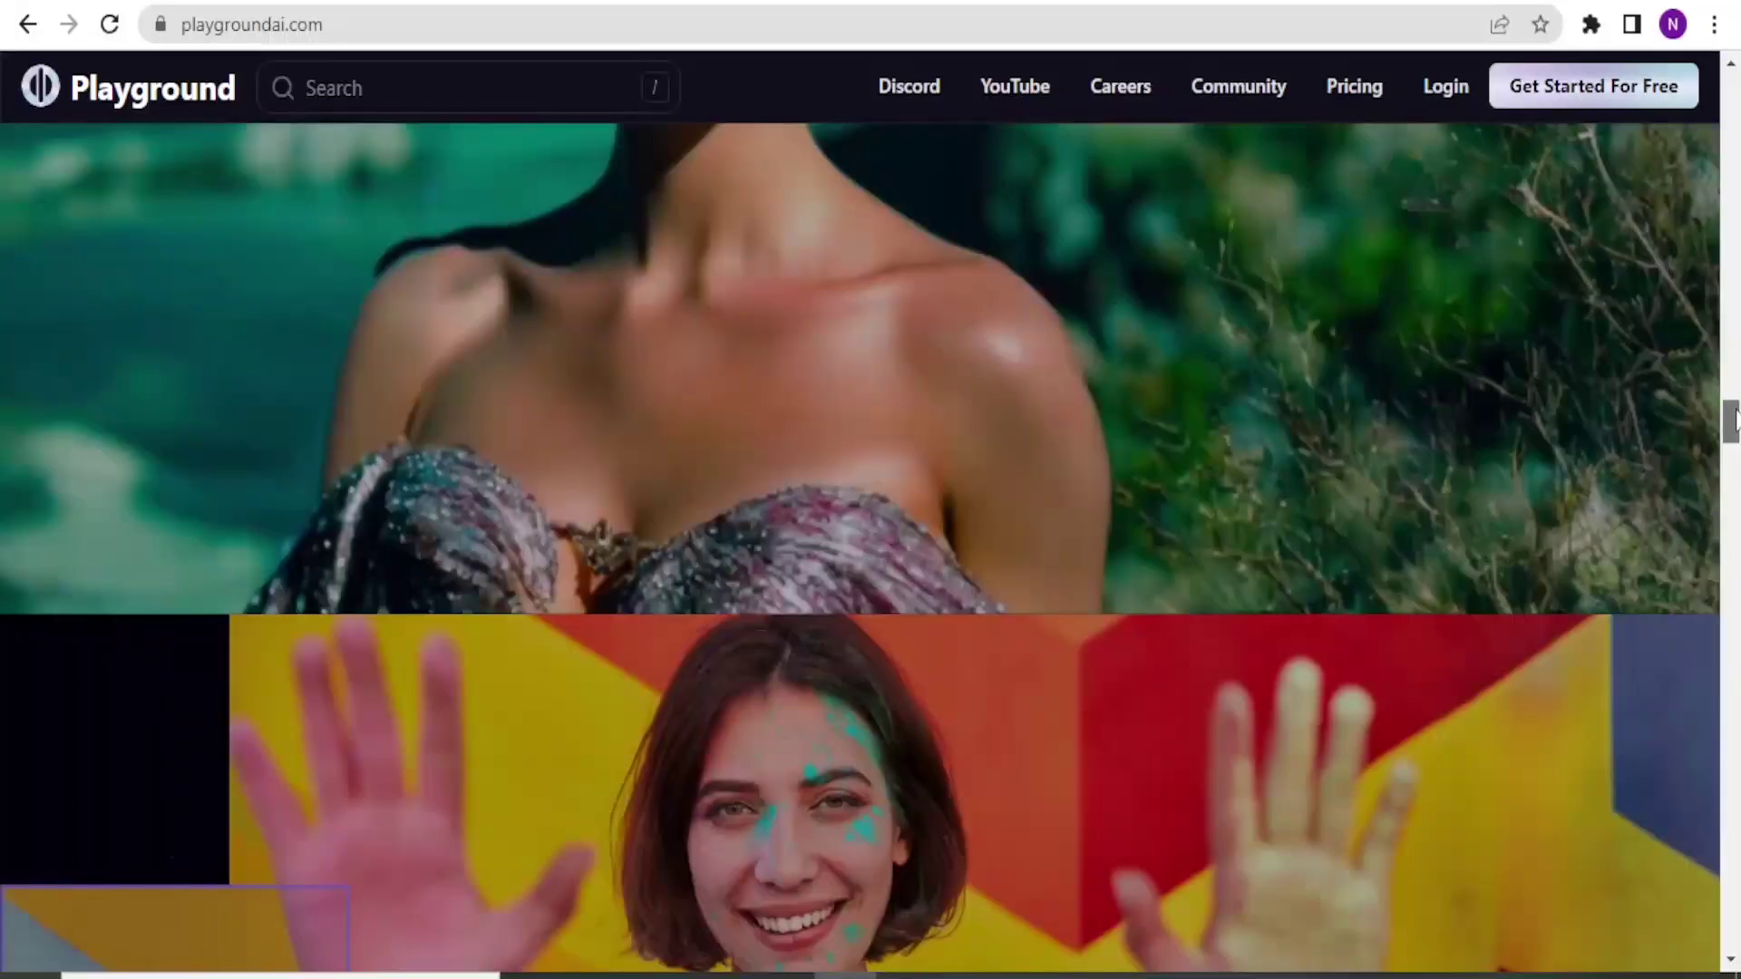
scroll(547, 508, up, 3)
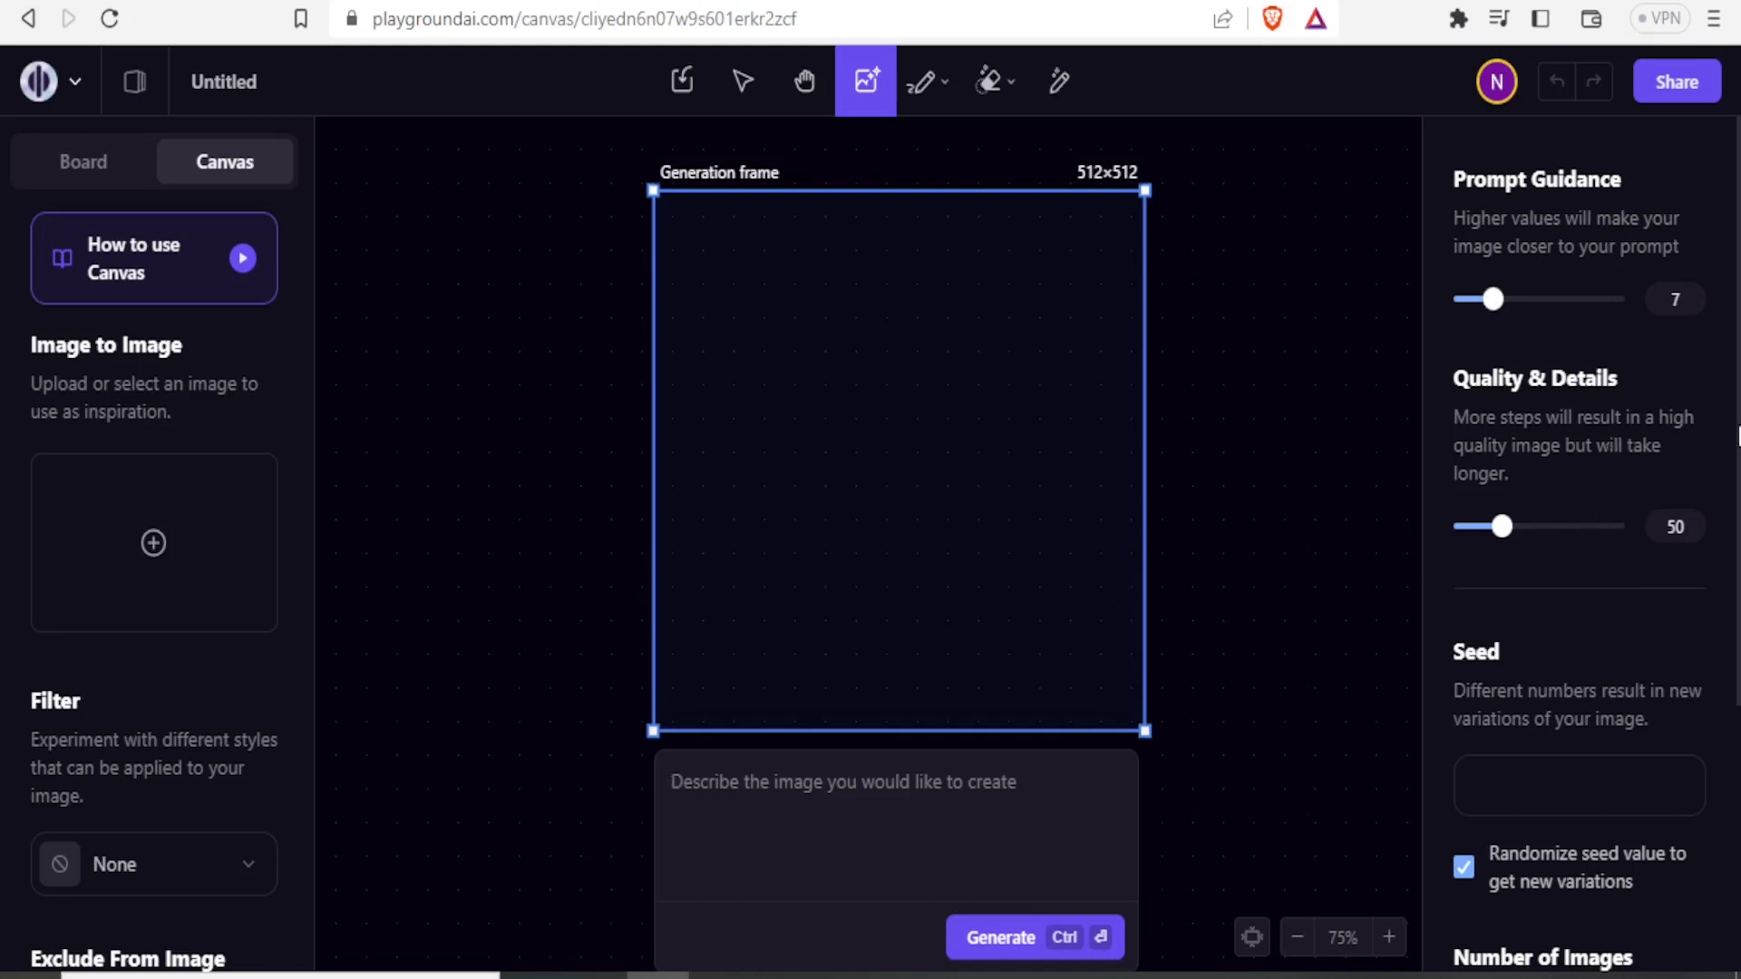
Step: Set the number of images to generate to 3
scroll(1623, 497, down, 2)
scroll(1537, 623, down, 3)
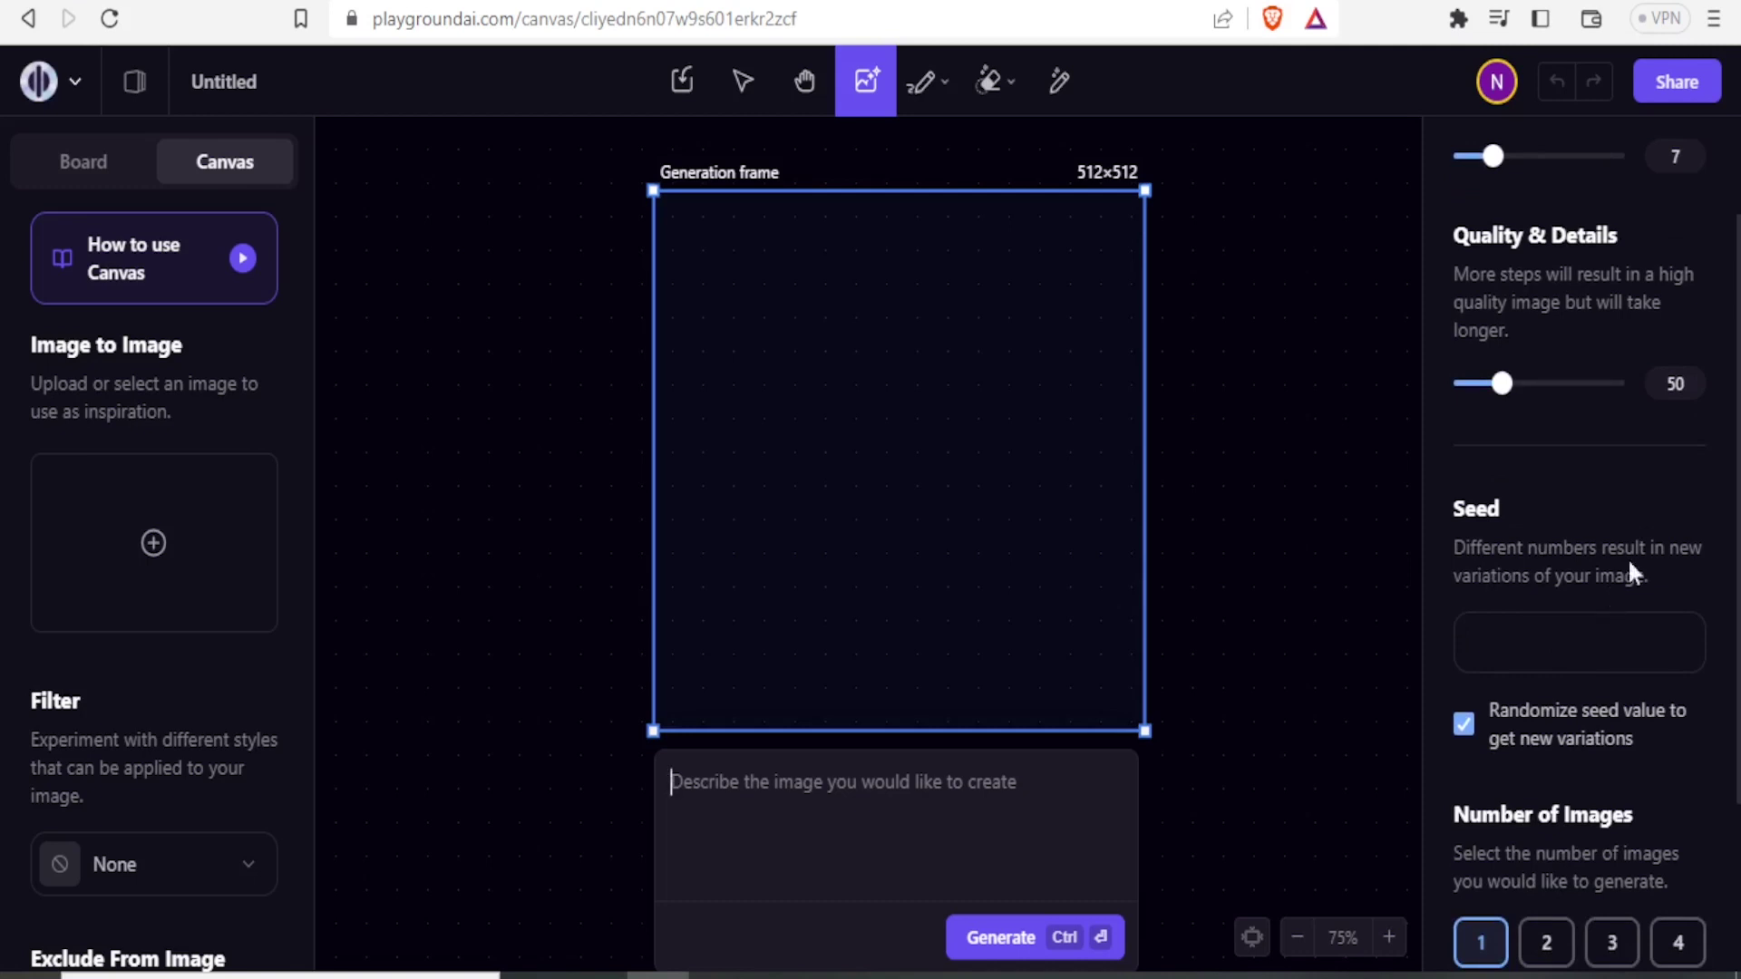
scroll(1607, 581, down, 2)
scroll(1619, 573, down, 3)
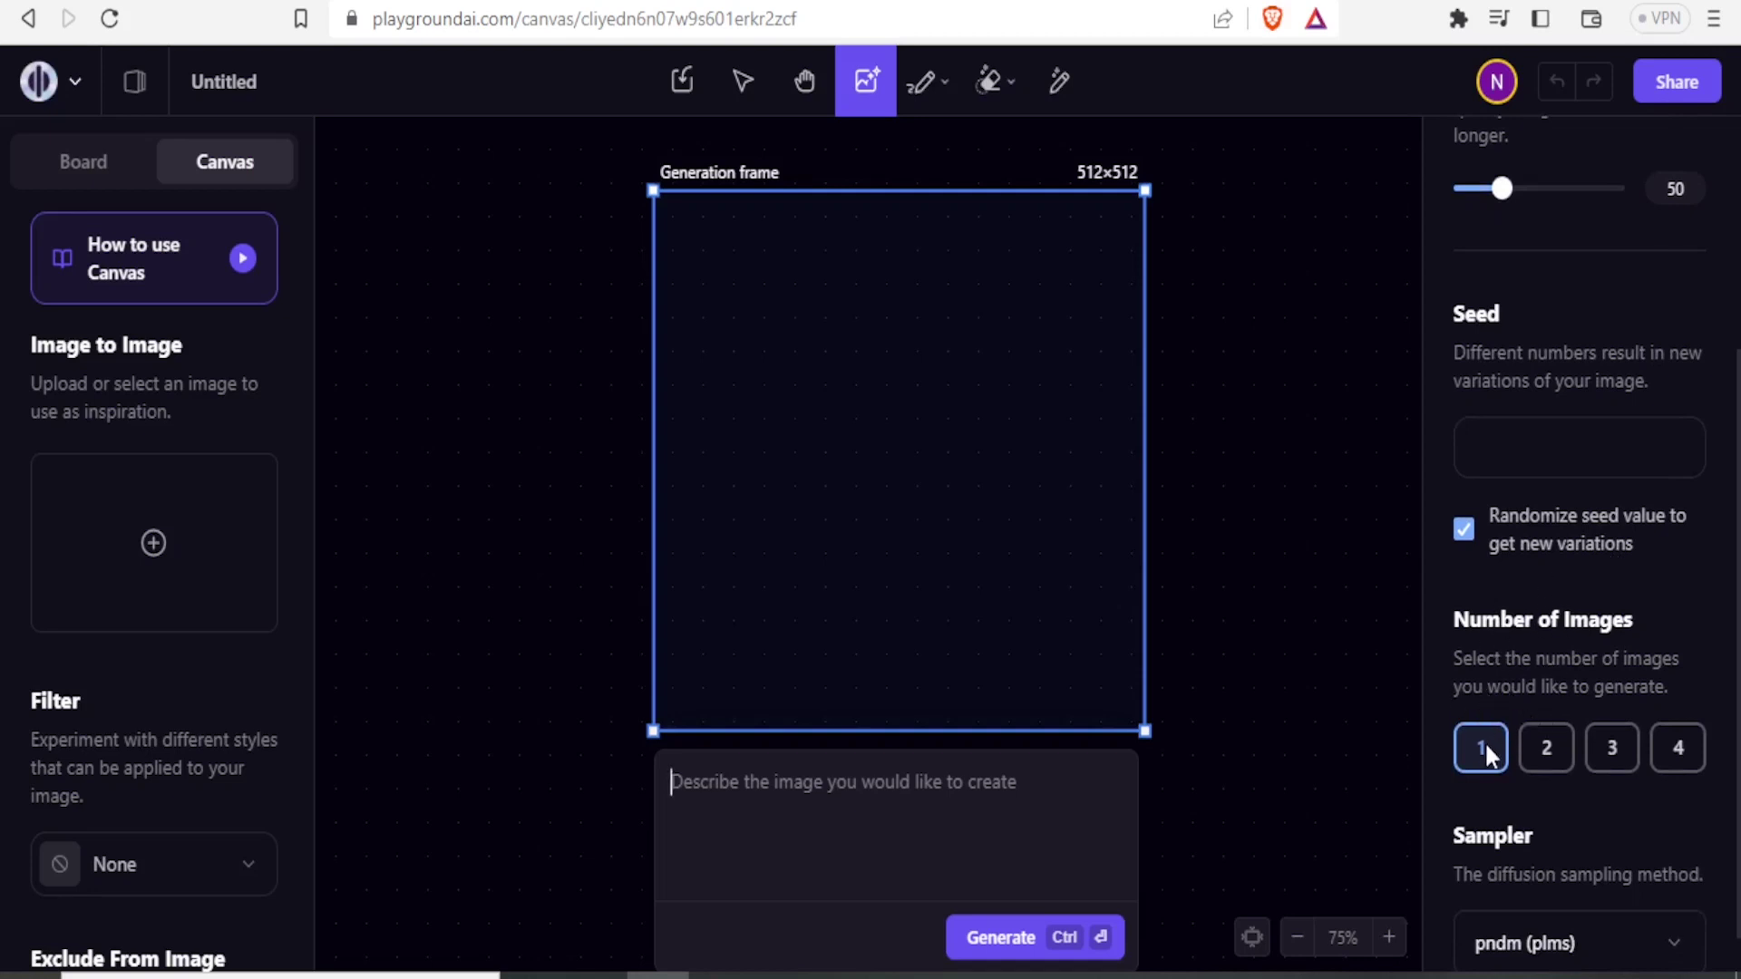
click(1543, 748)
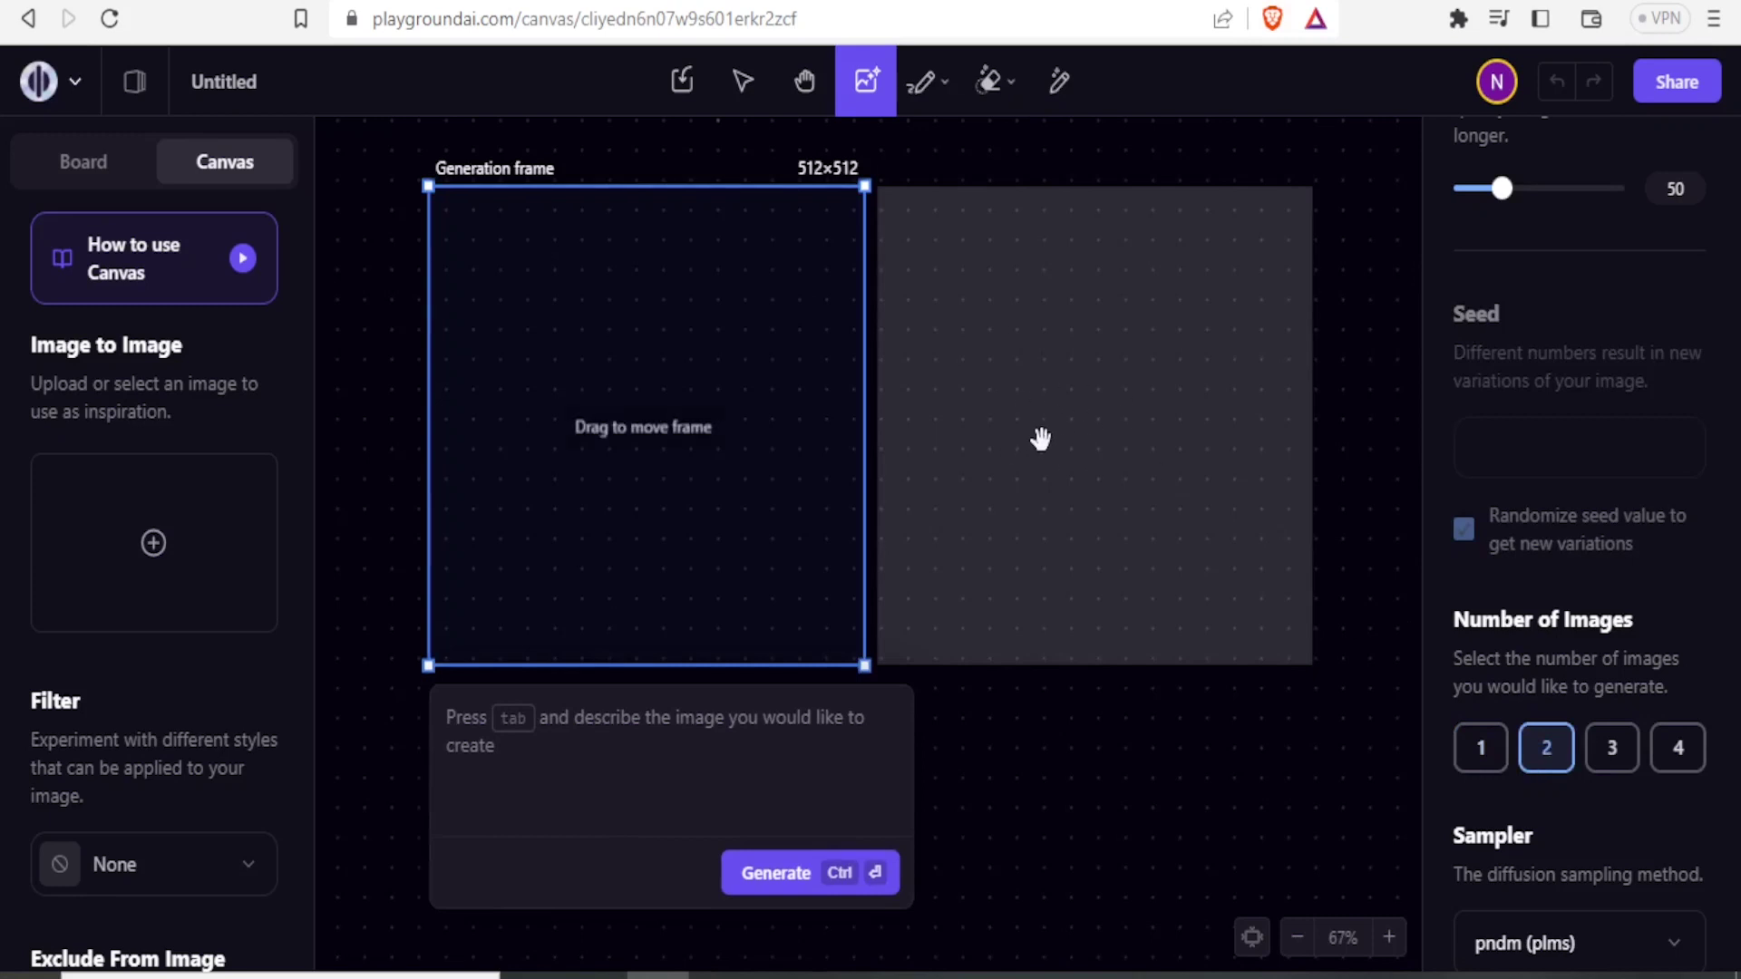
click(1607, 751)
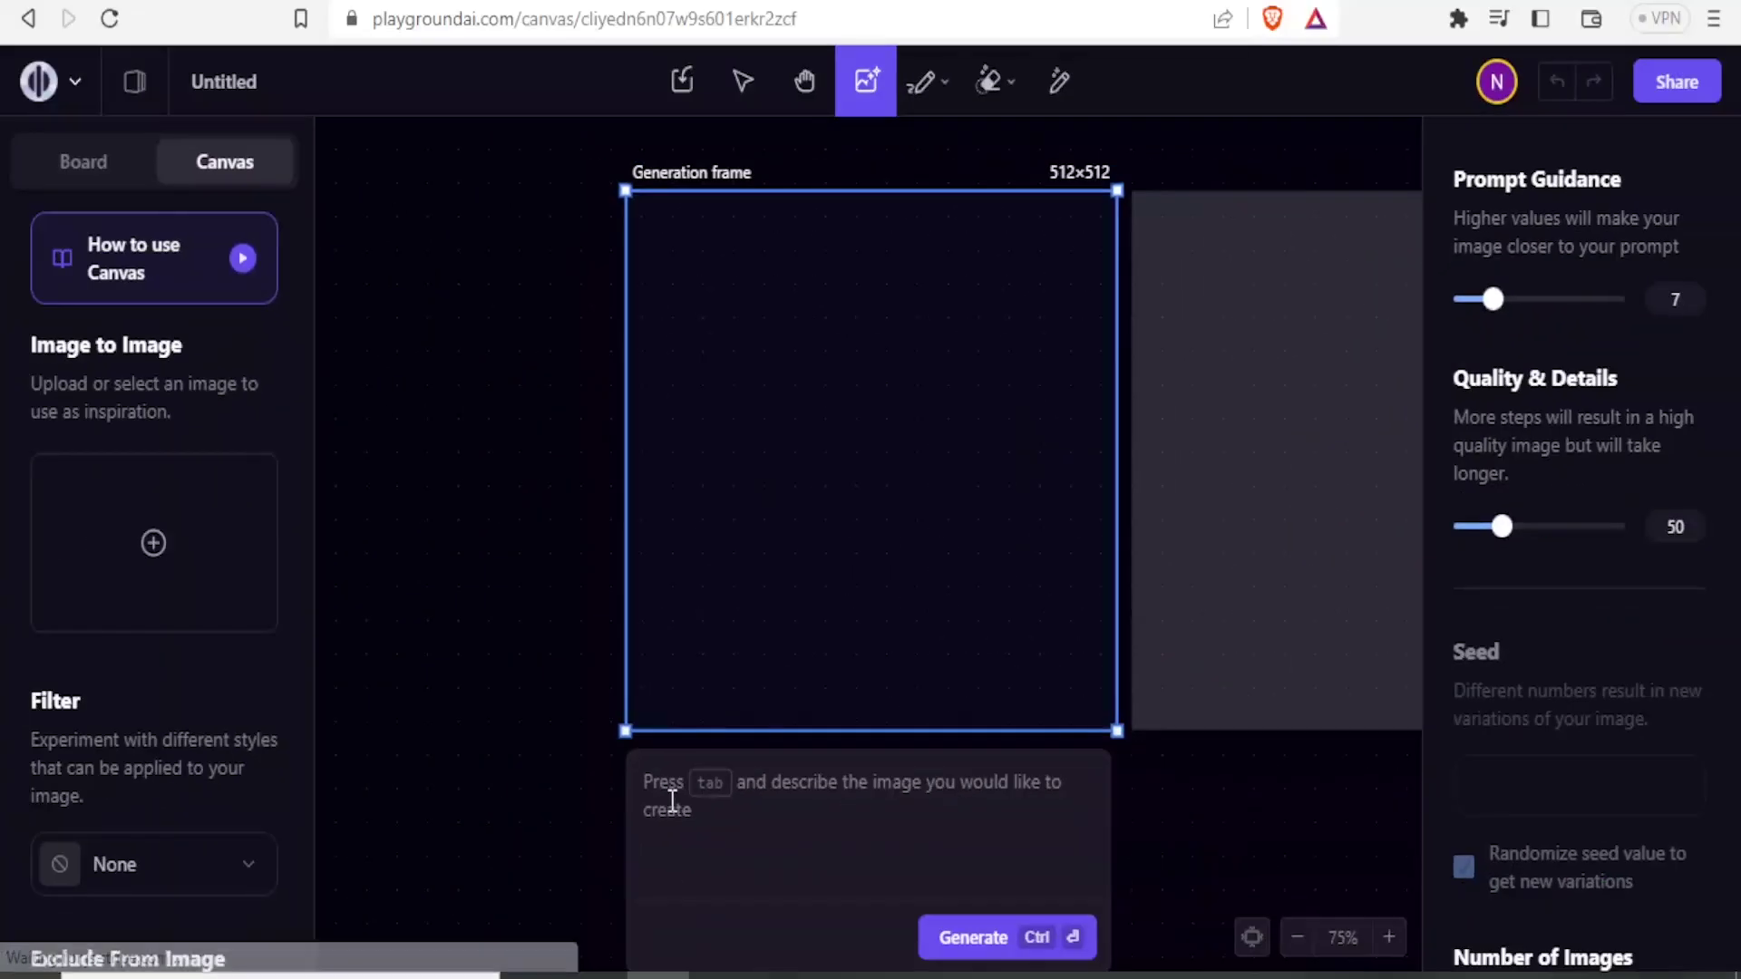
Step: Enter the prompt "Squirrel chewing a carrot" and generate the images with Prompt Guidance at 7
click(672, 802)
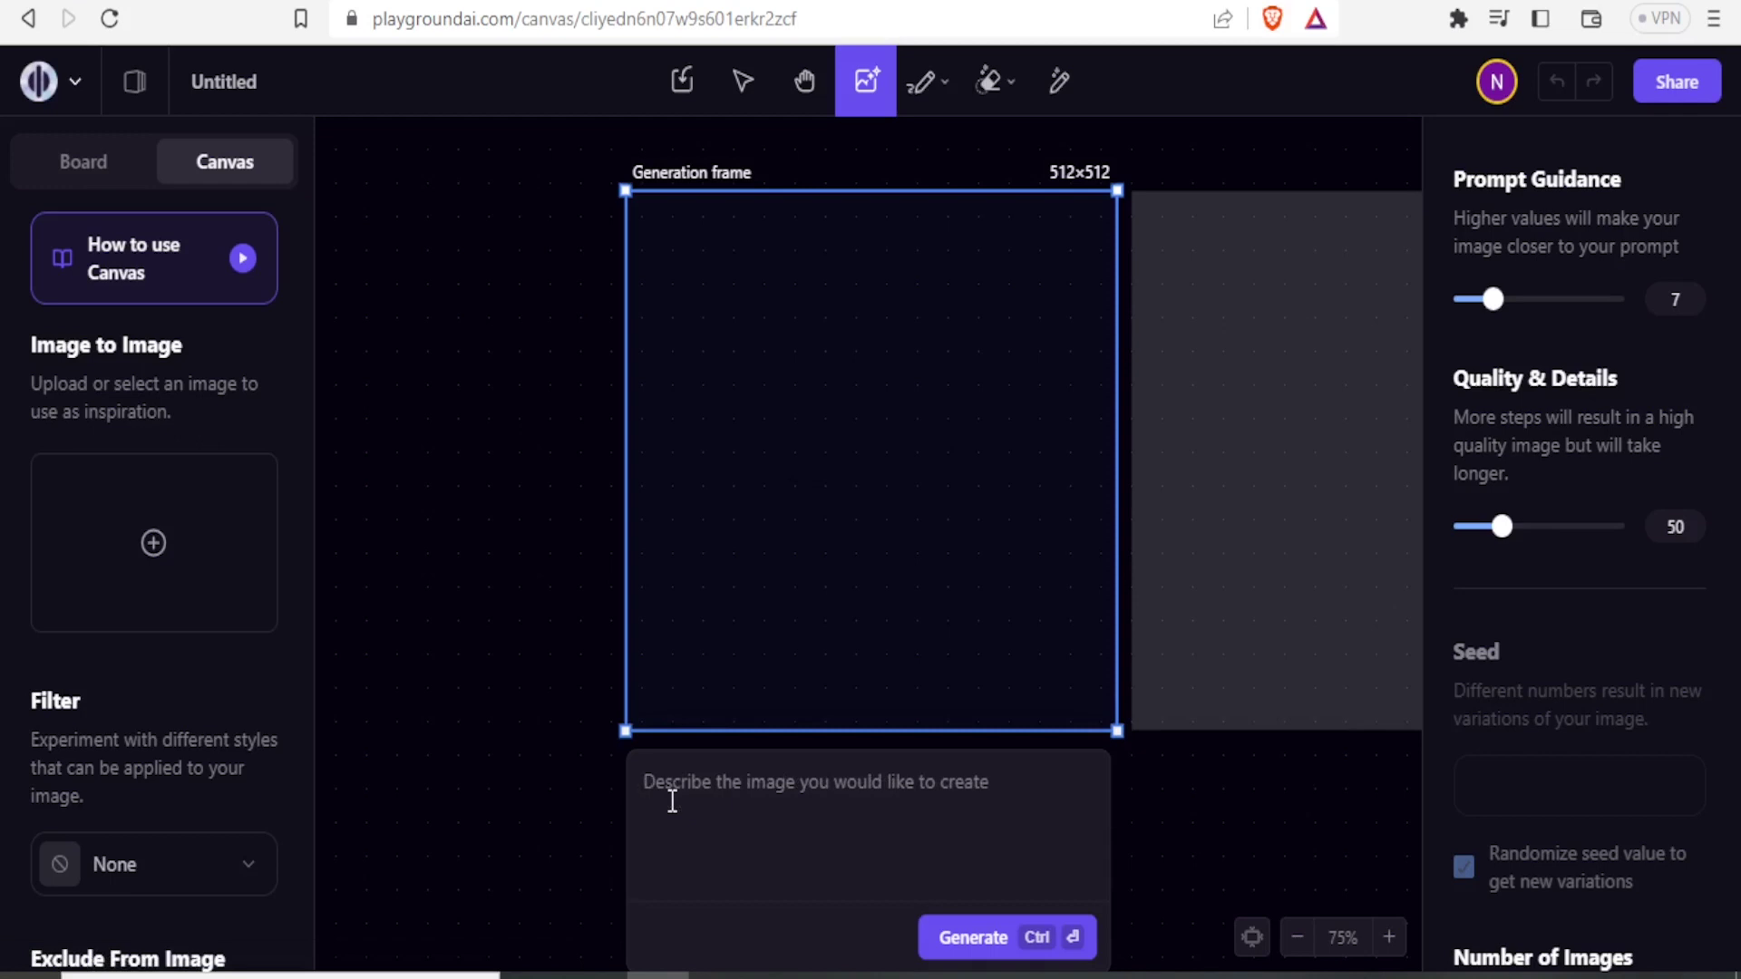
text(s)
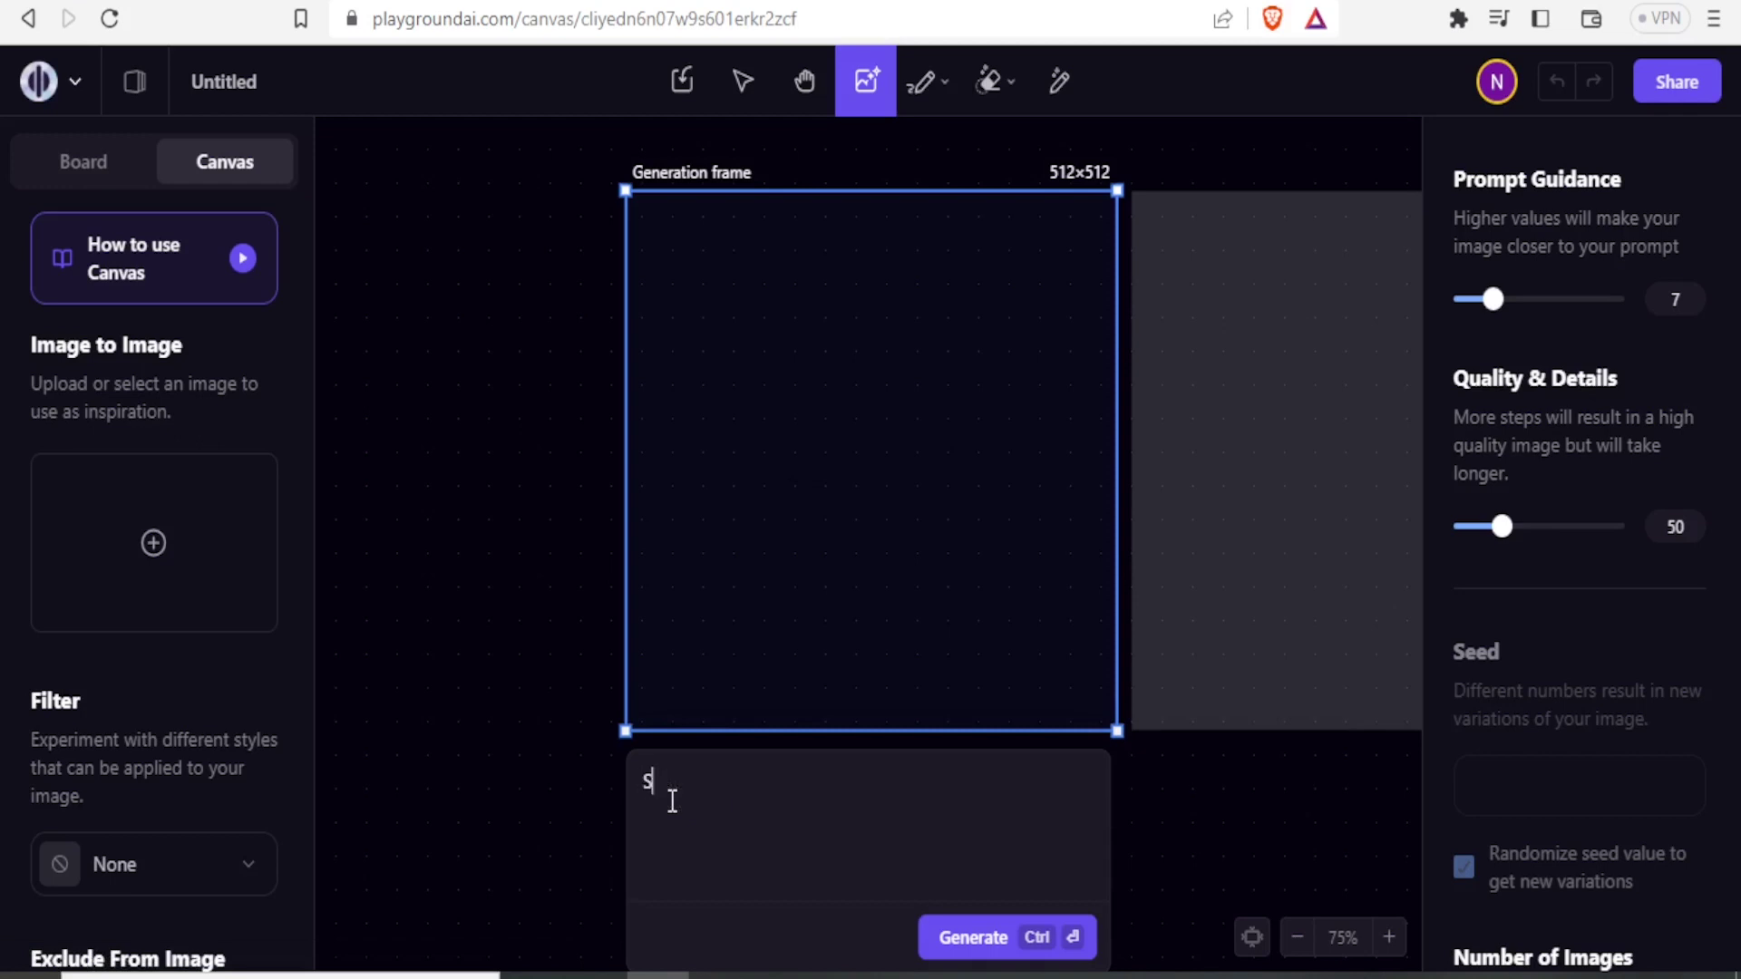
text(quirrel chewing a carrot)
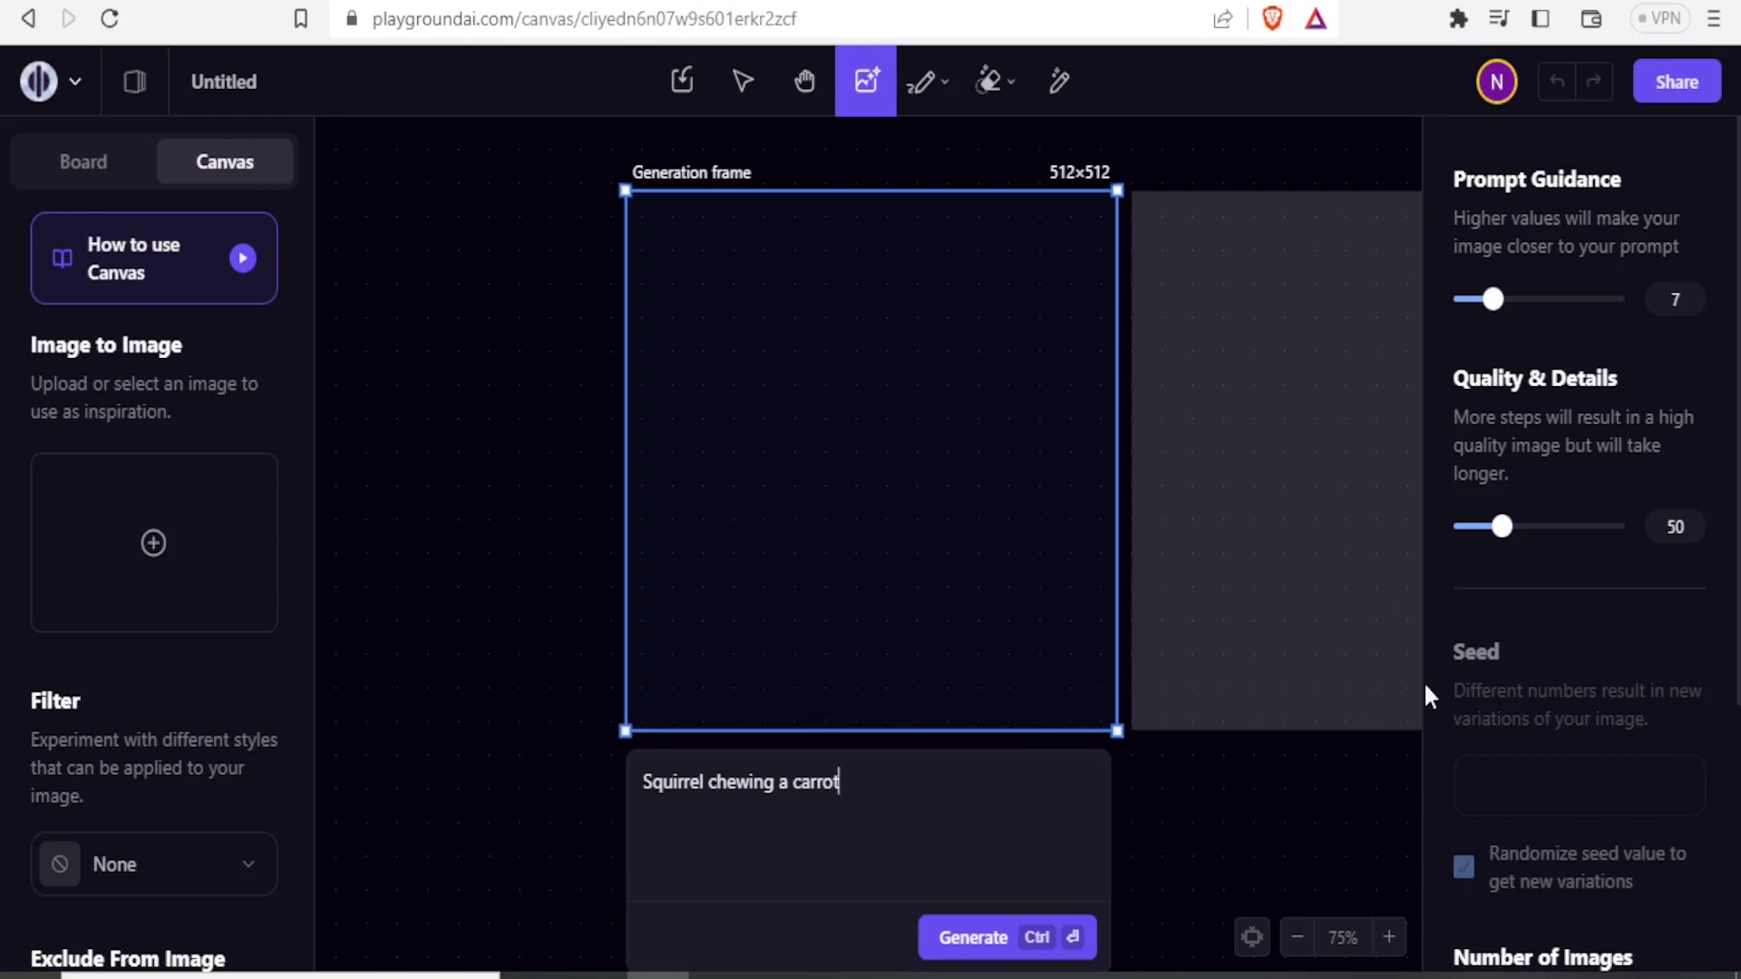
click(1536, 299)
drag(1533, 313, 1495, 314)
scroll(1738, 521, down, 3)
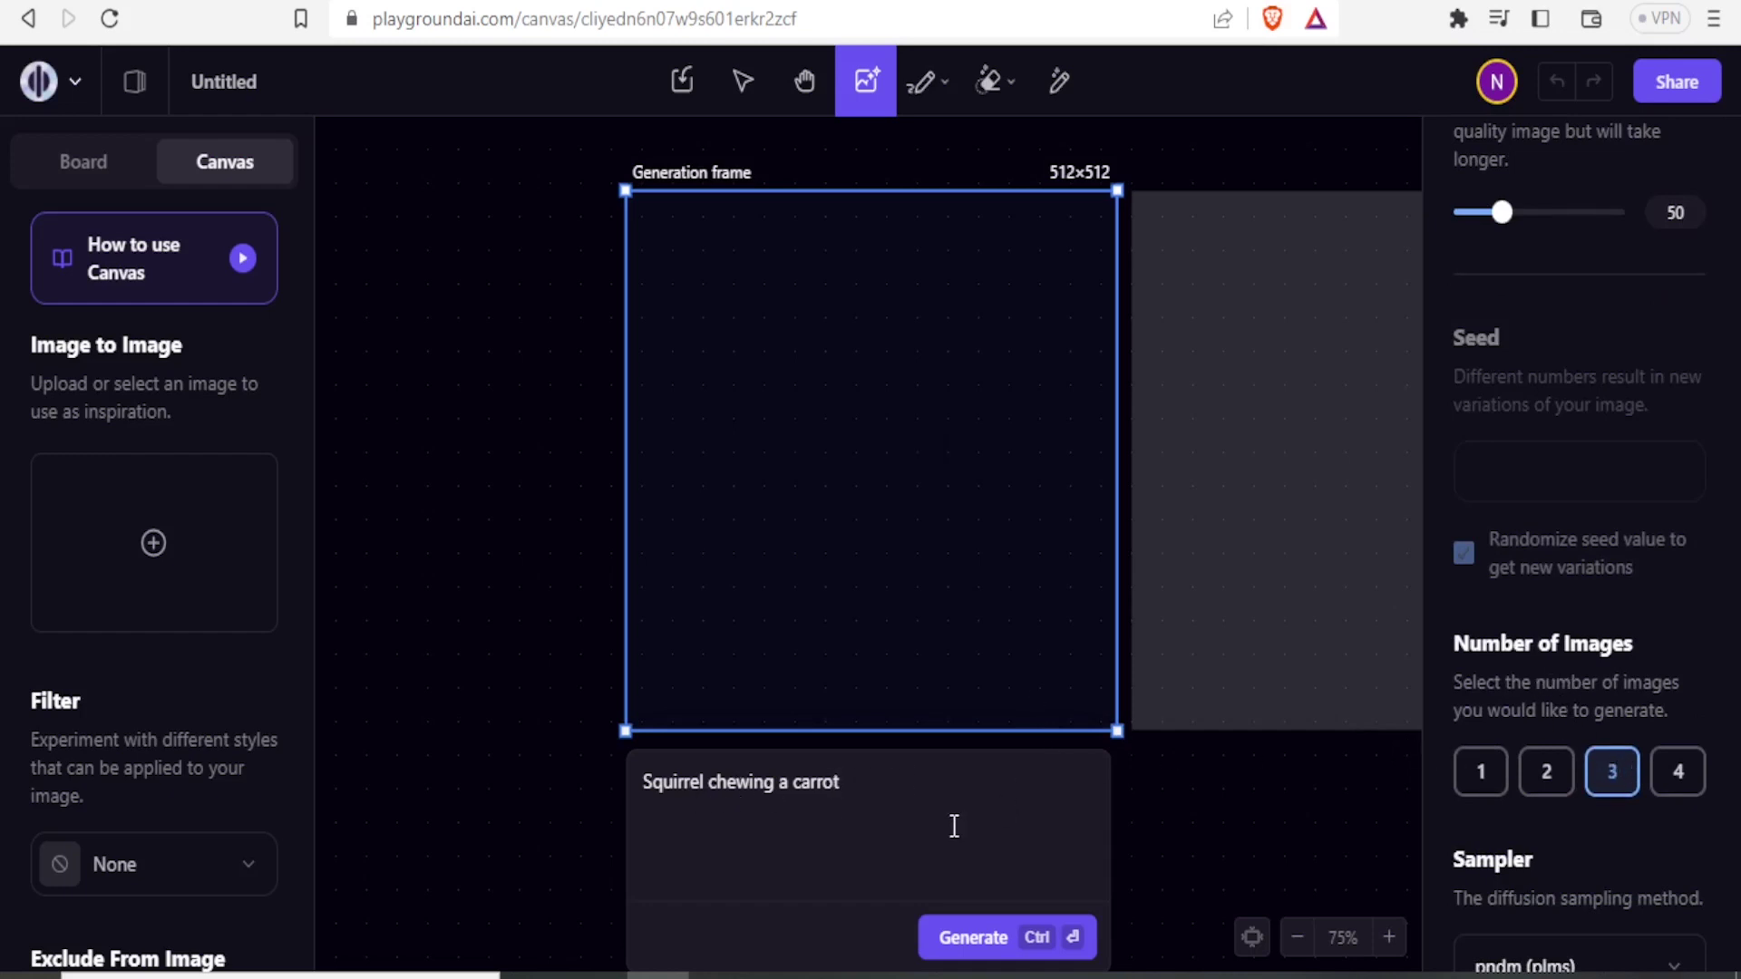
click(973, 939)
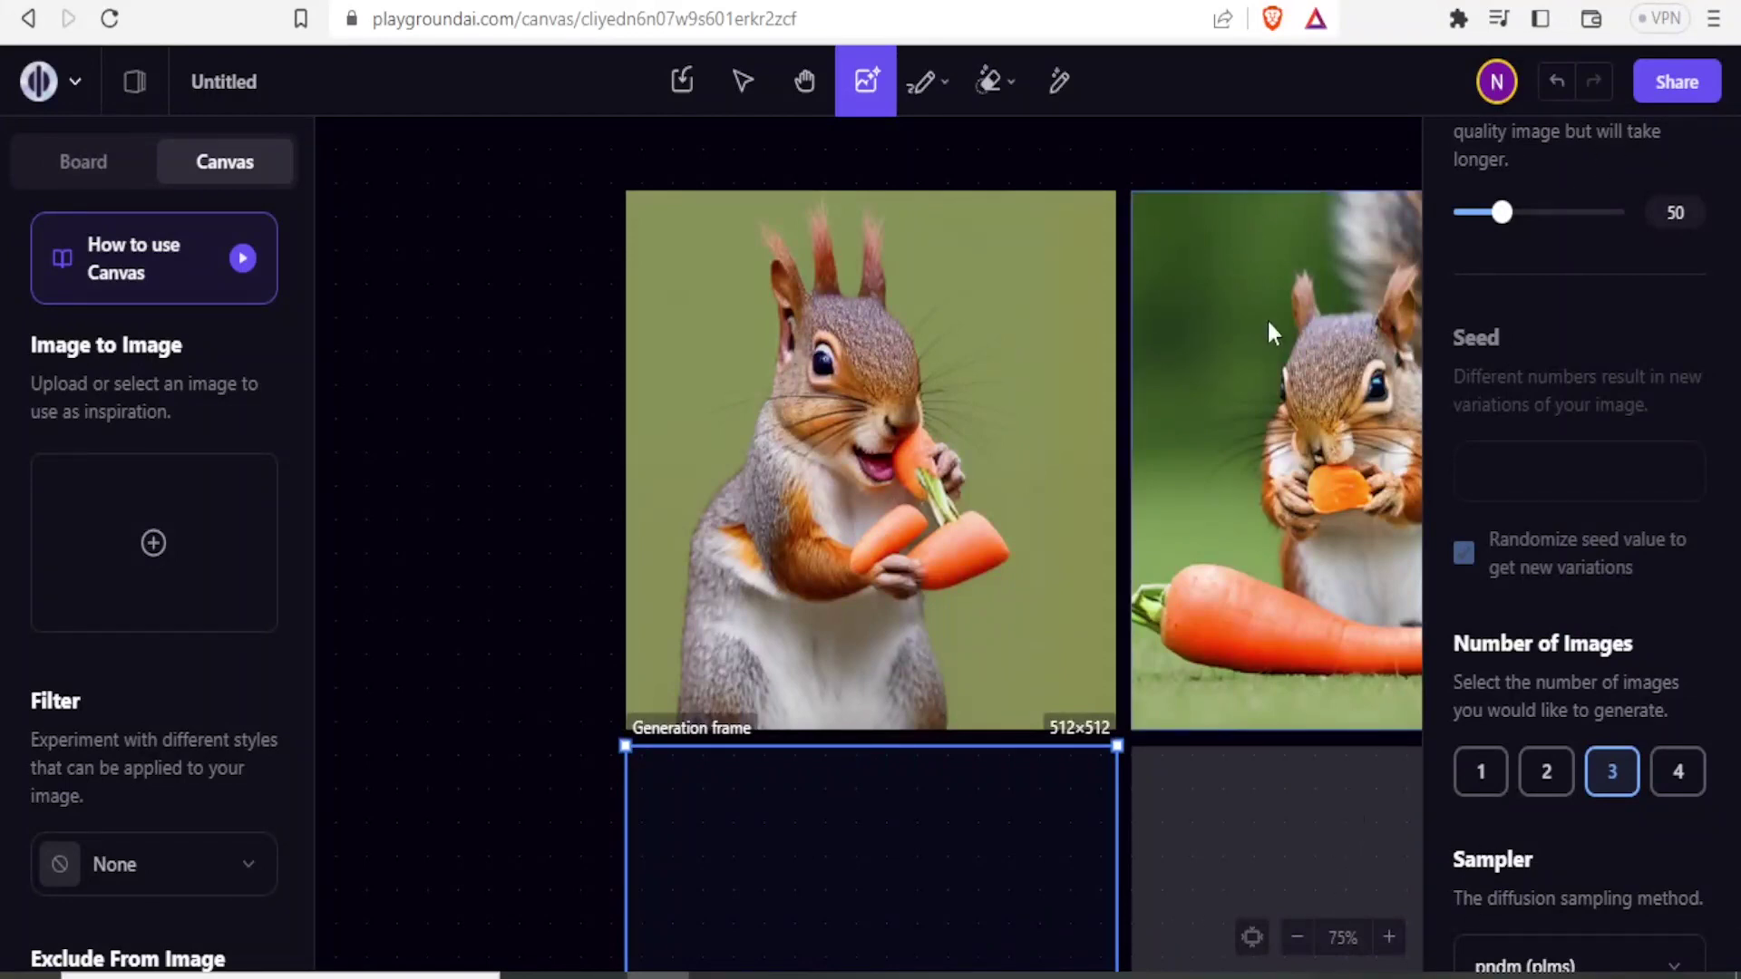
Step: Select the middle of the three squirrel images on the canvas to view its generation details
click(805, 81)
click(746, 84)
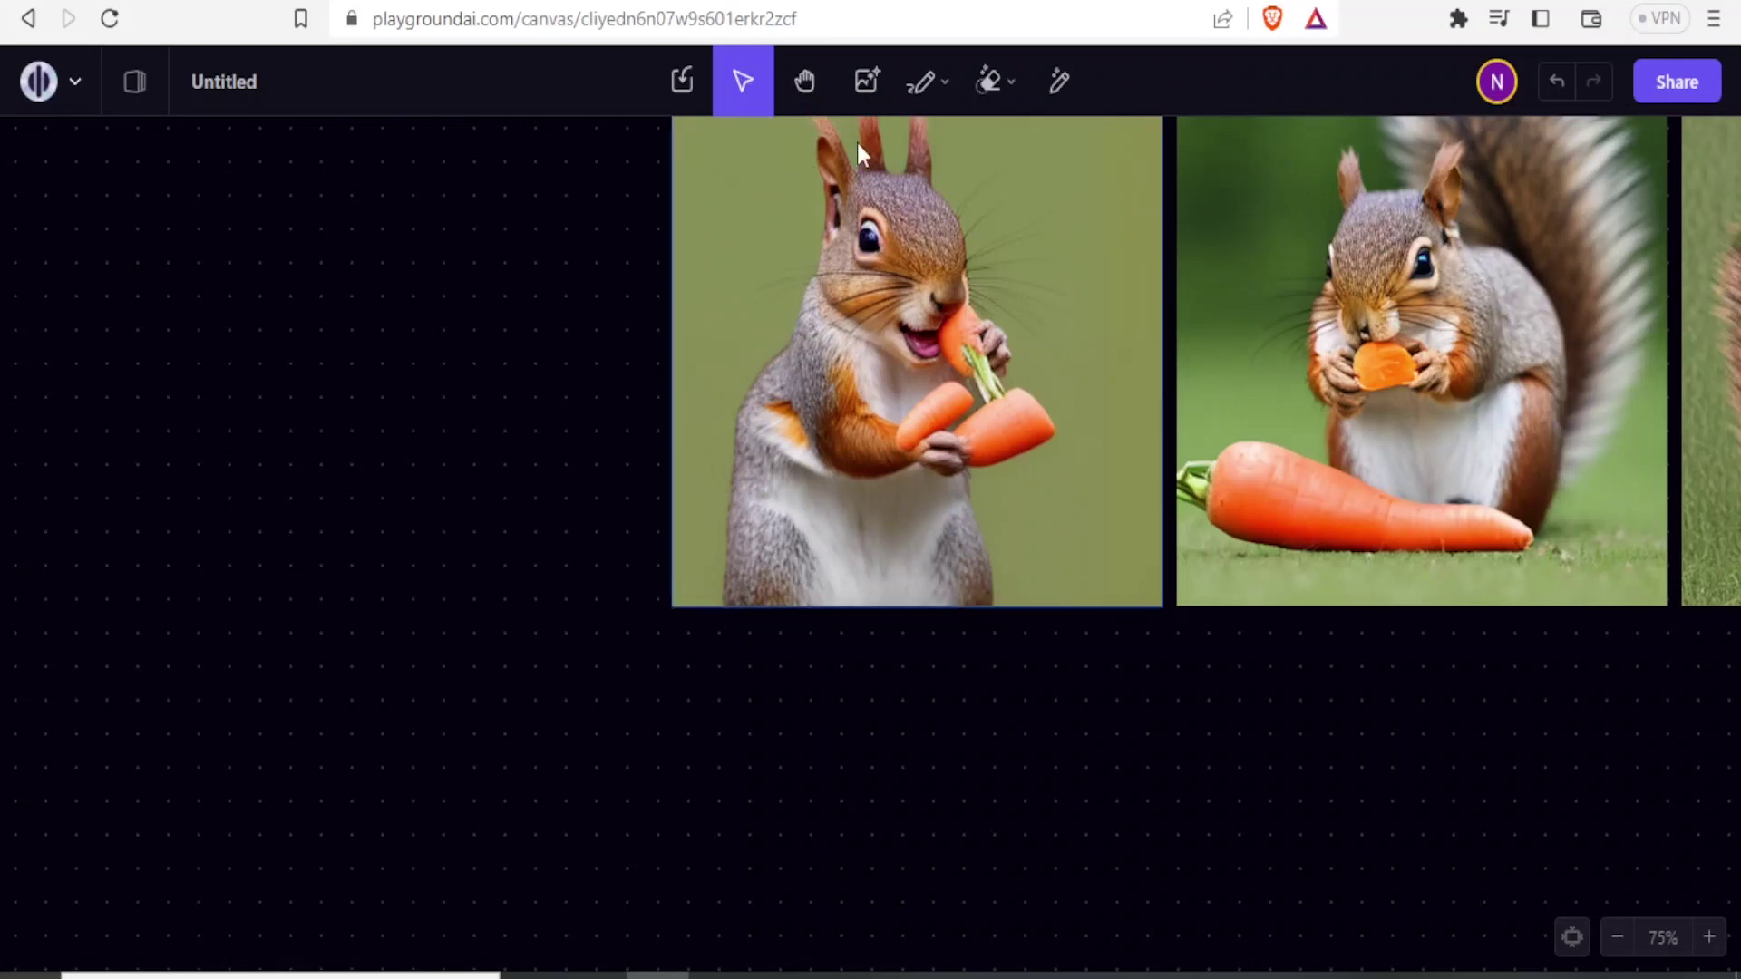
click(806, 91)
drag(988, 189, 374, 367)
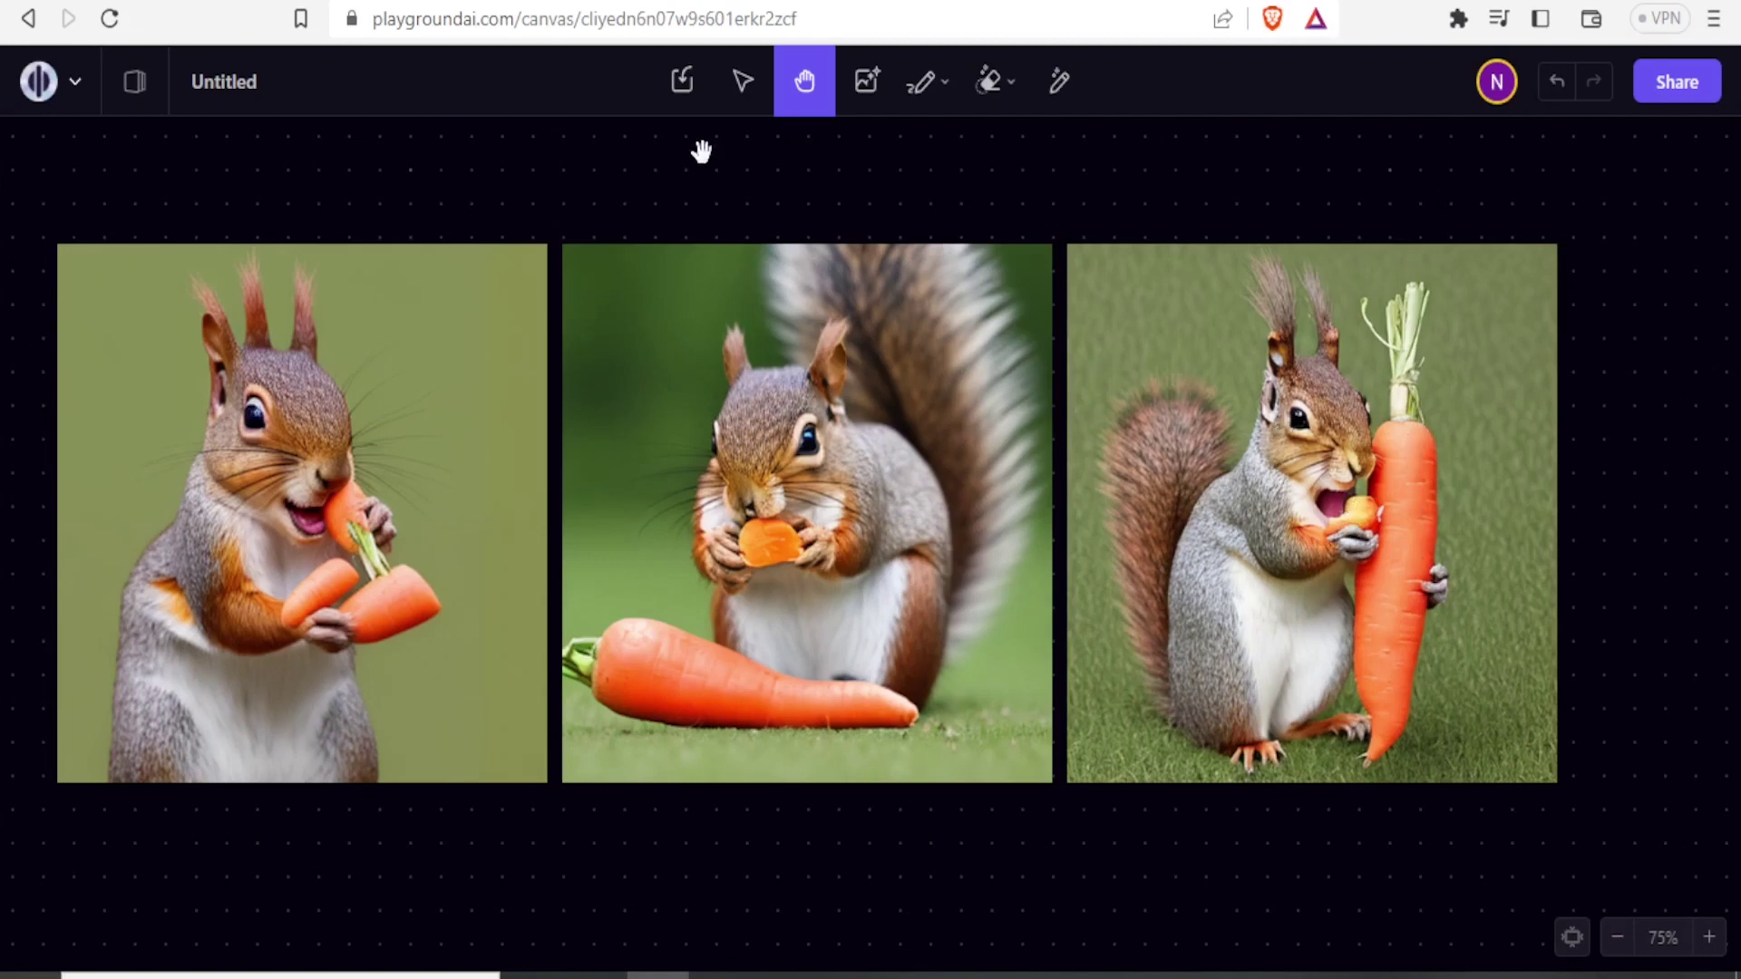
click(740, 107)
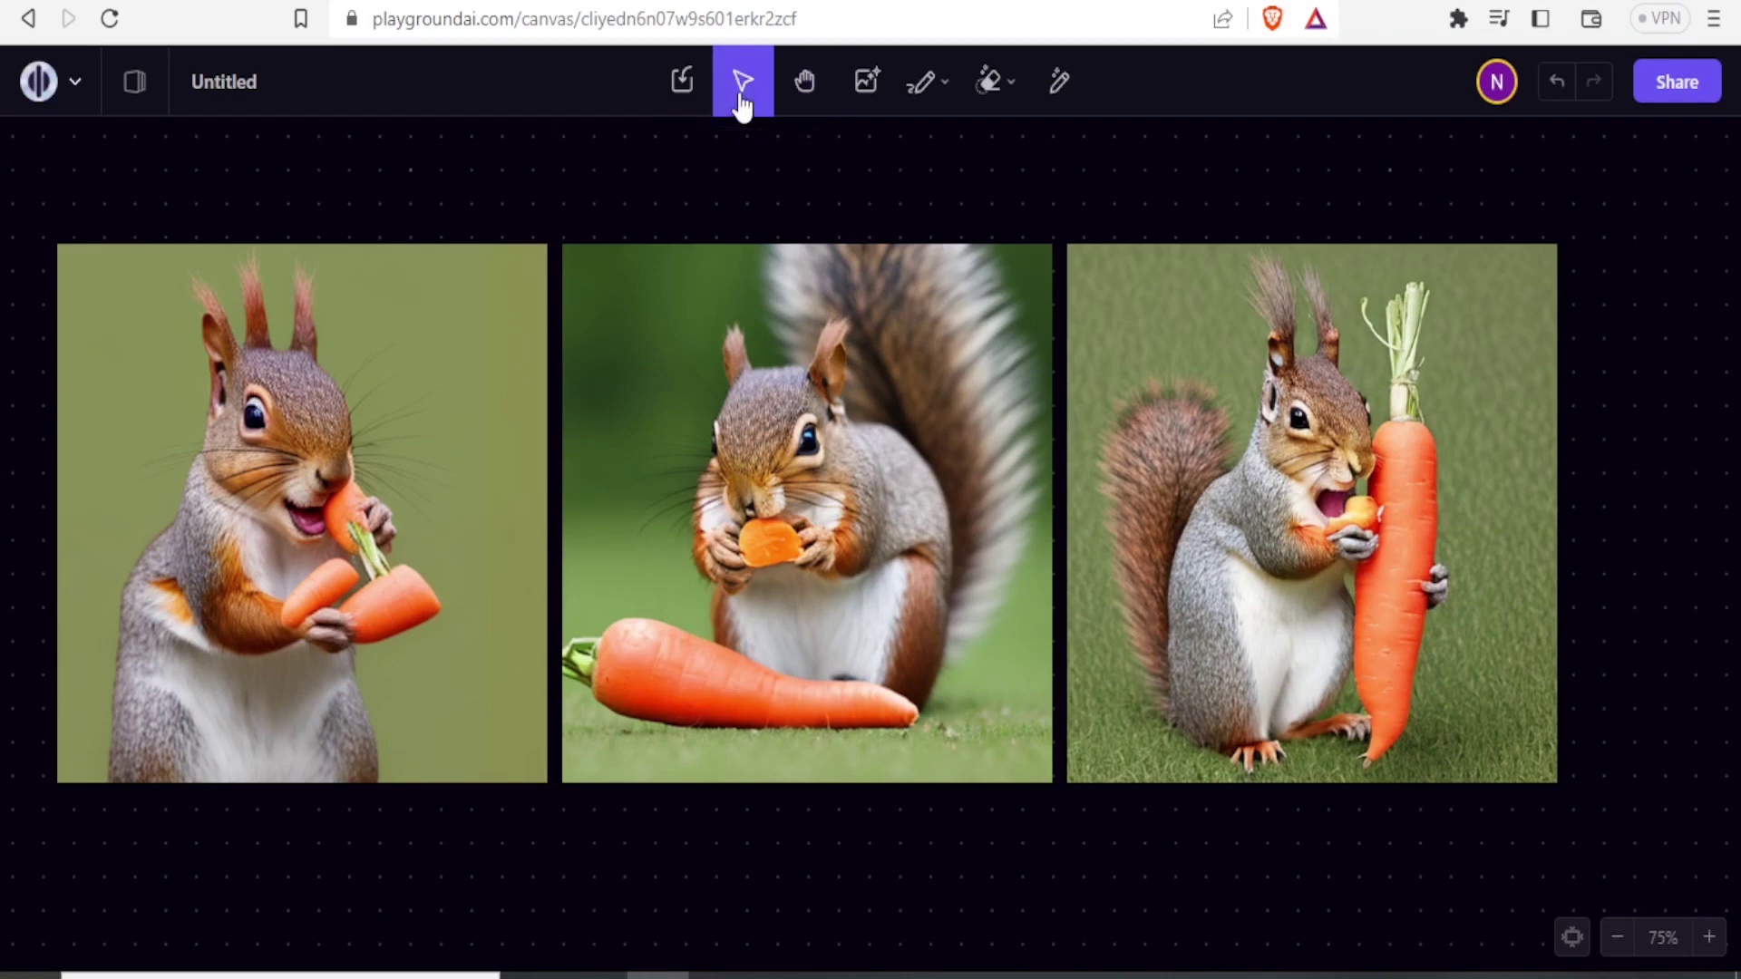
click(786, 344)
mouse_move(787, 348)
mouse_down()
mouse_move(260, 350)
mouse_move(720, 363)
mouse_move(781, 347)
mouse_up()
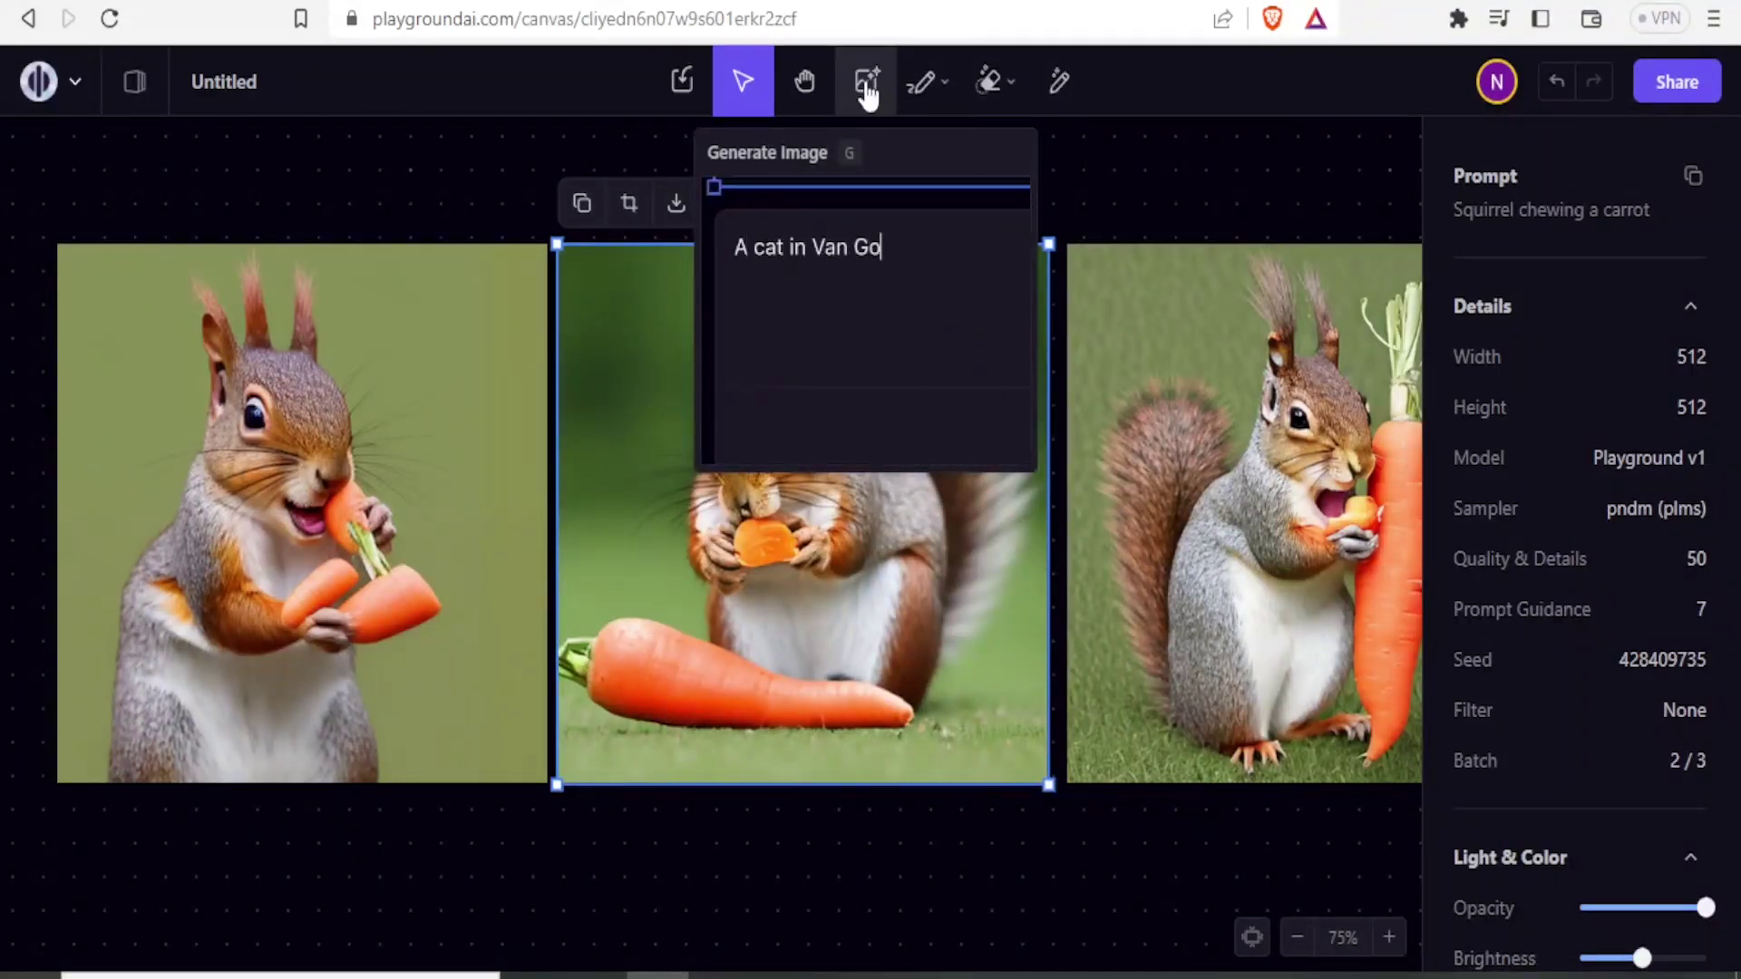
Step: Return to image generation below the first row, keep the squirrel prompt and set the number of images to 2
click(868, 92)
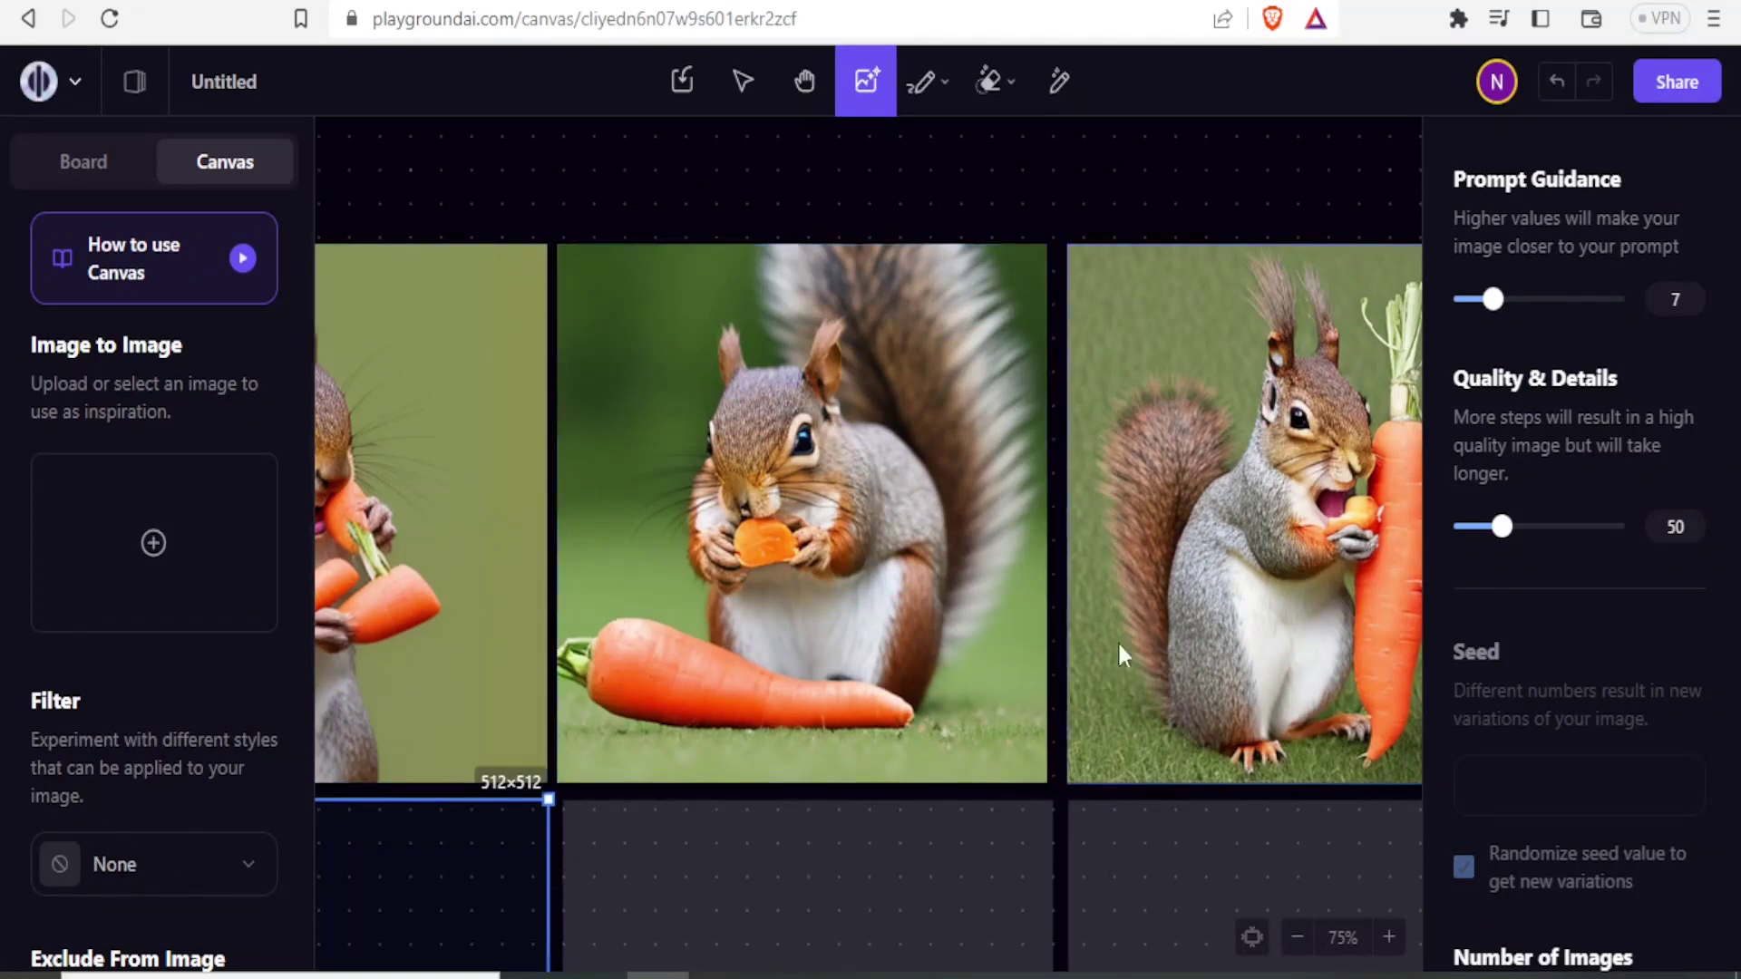
scroll(1089, 655, down, 5)
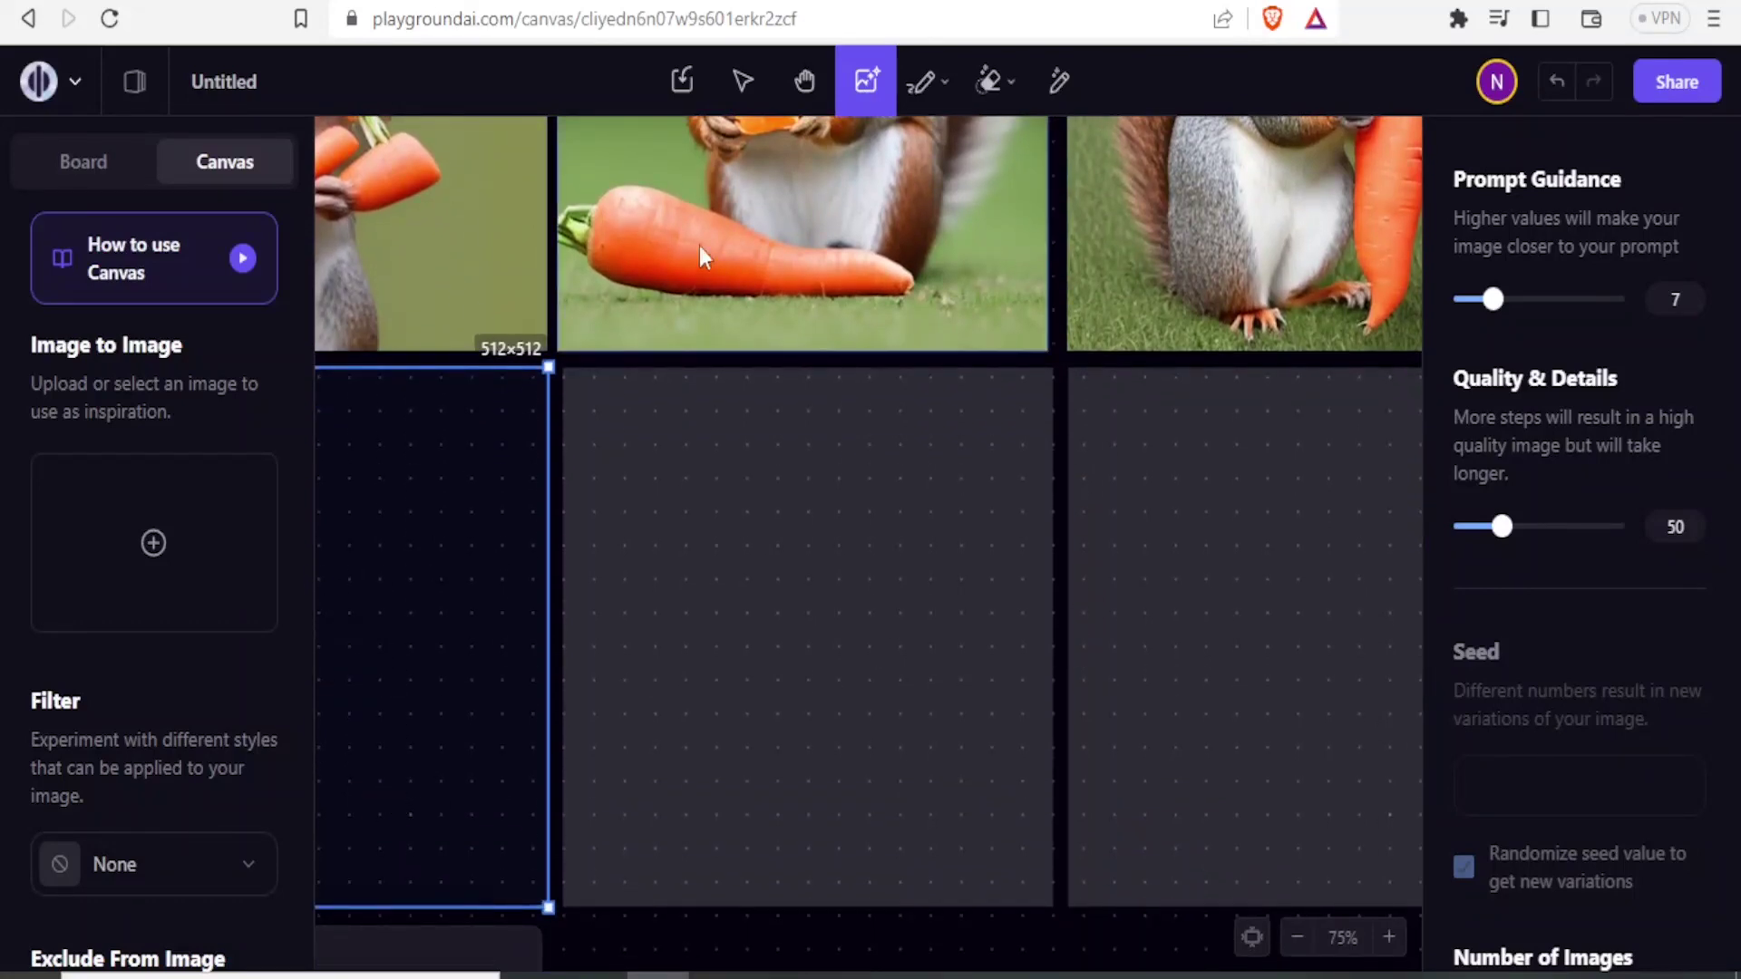
click(806, 95)
drag(525, 614, 843, 722)
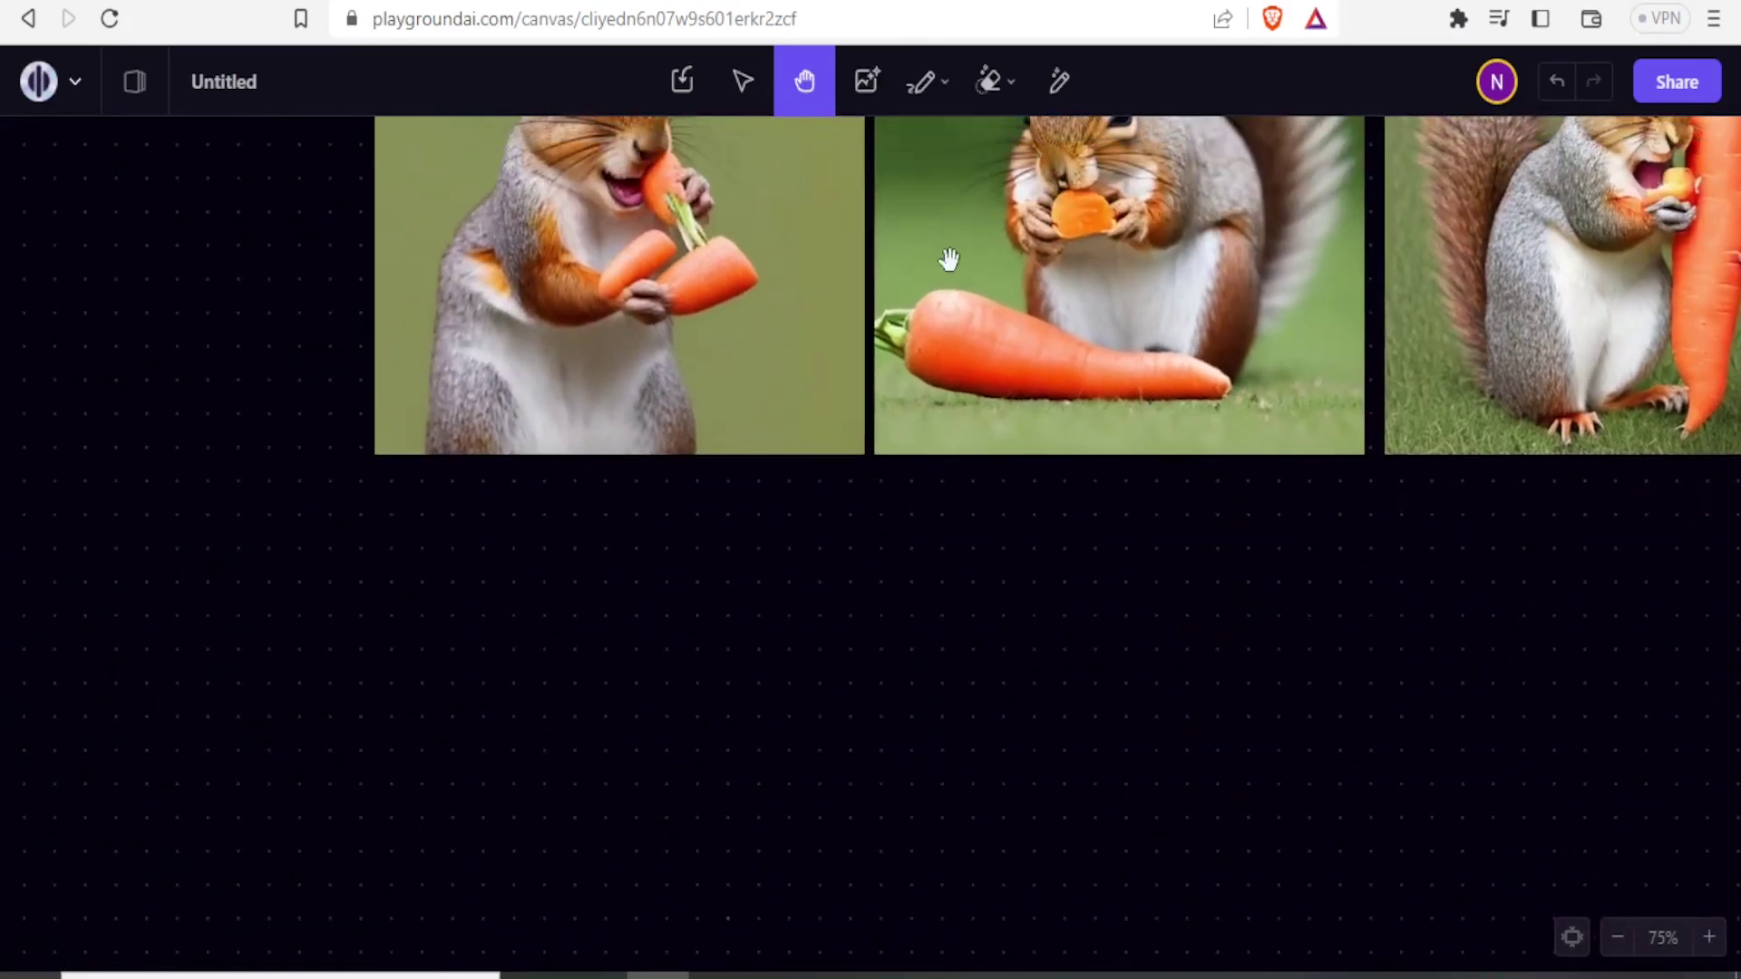
click(872, 107)
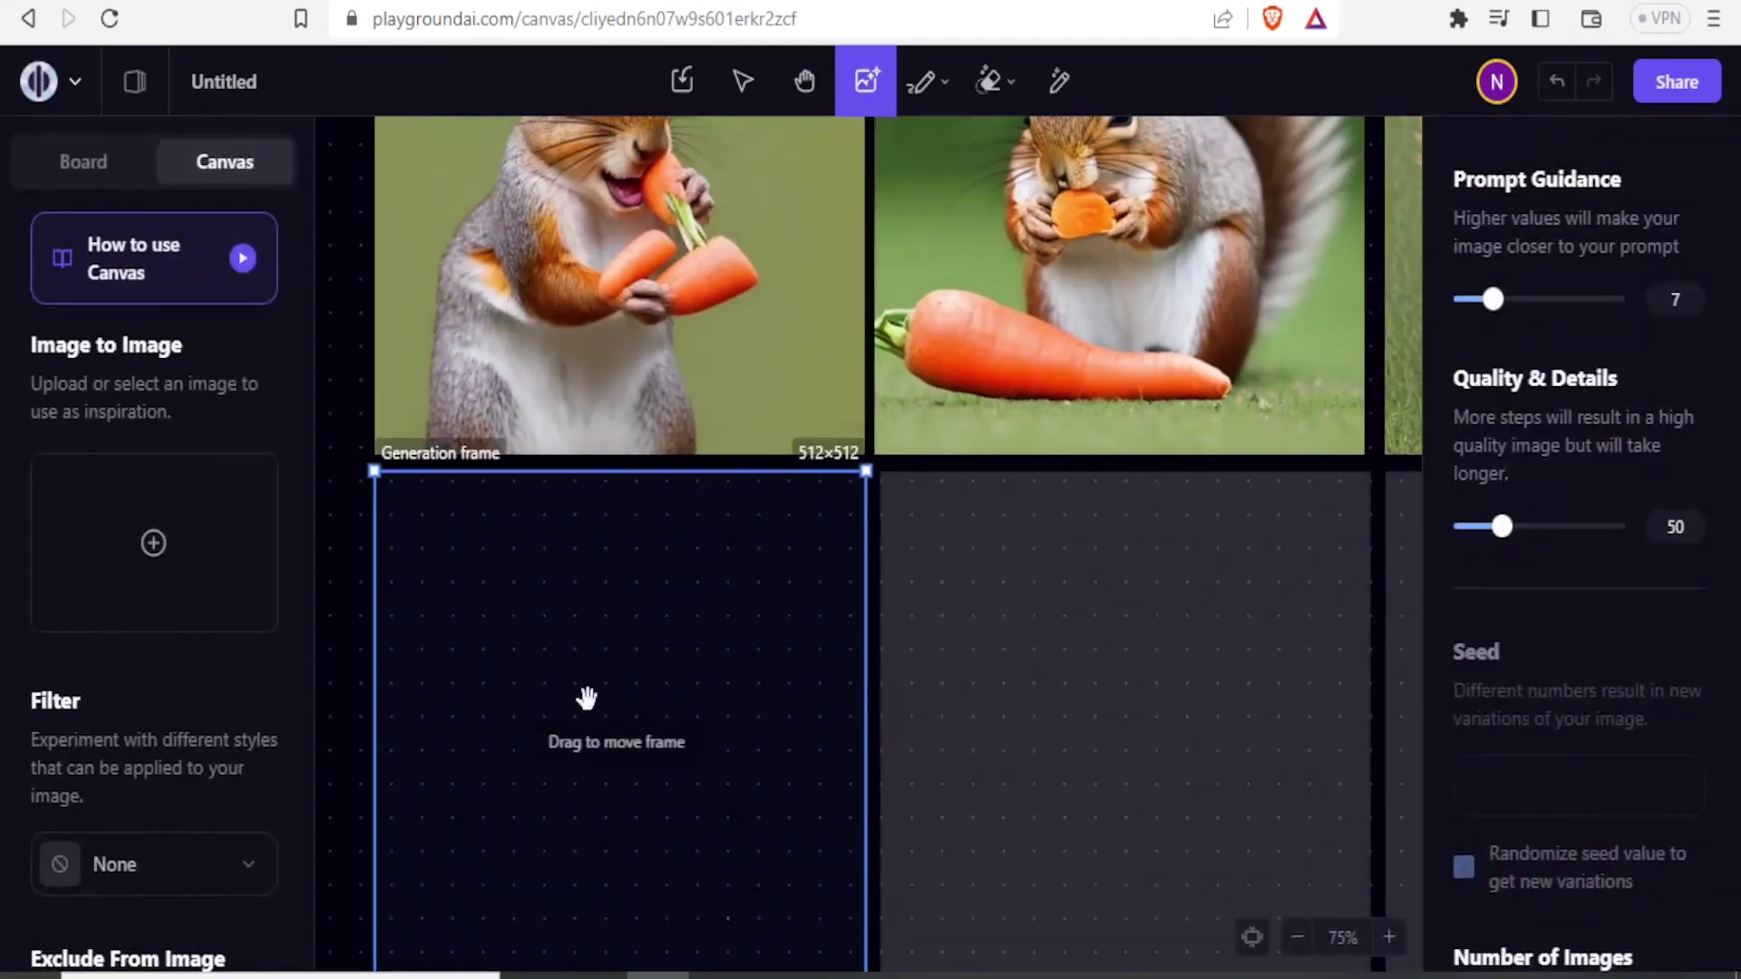
scroll(591, 703, down, 1)
scroll(591, 703, down, 4)
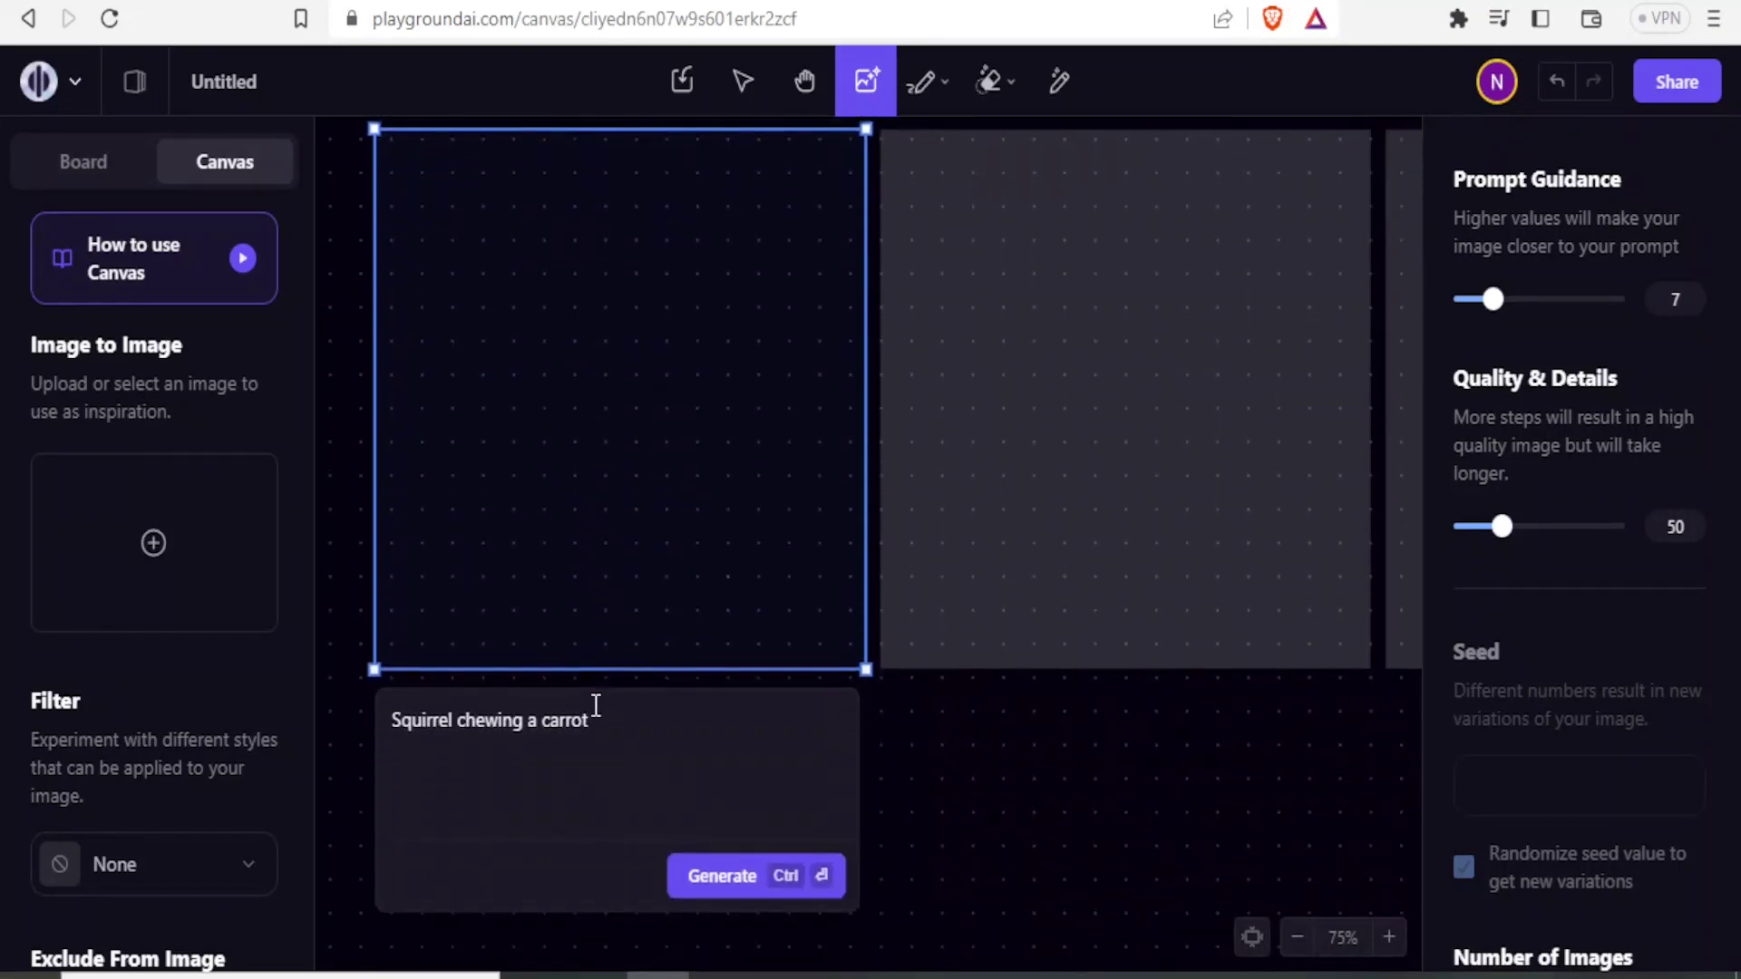
click(612, 725)
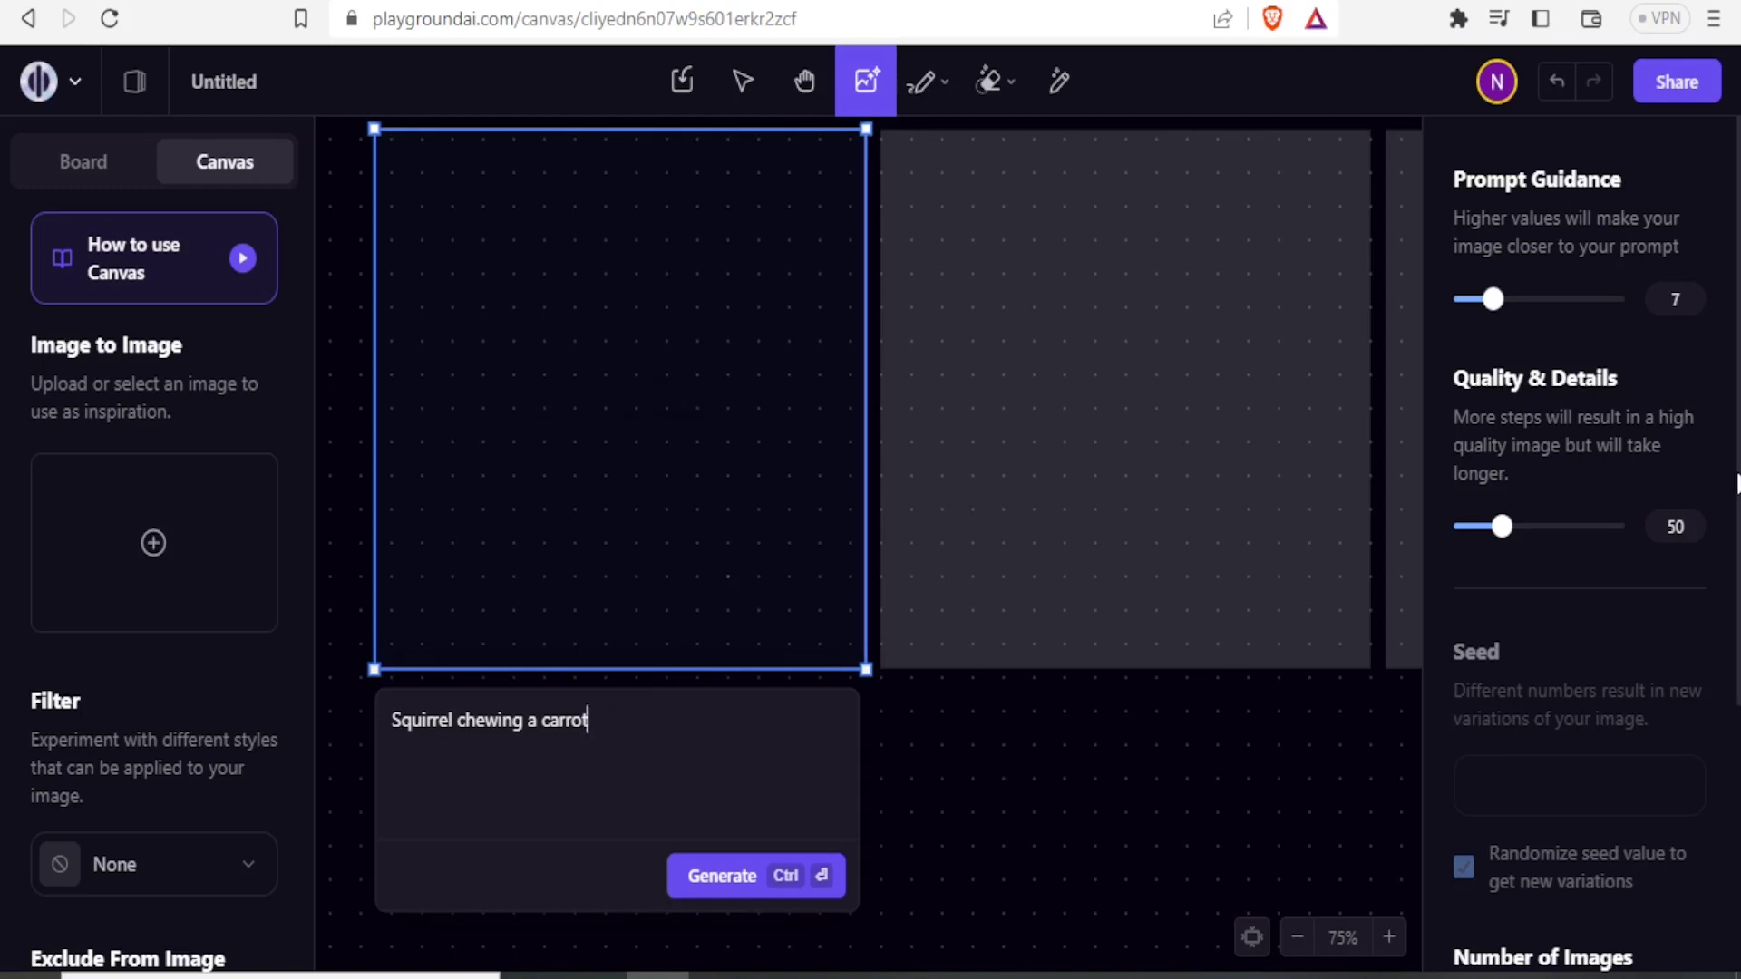
scroll(1511, 703, down, 3)
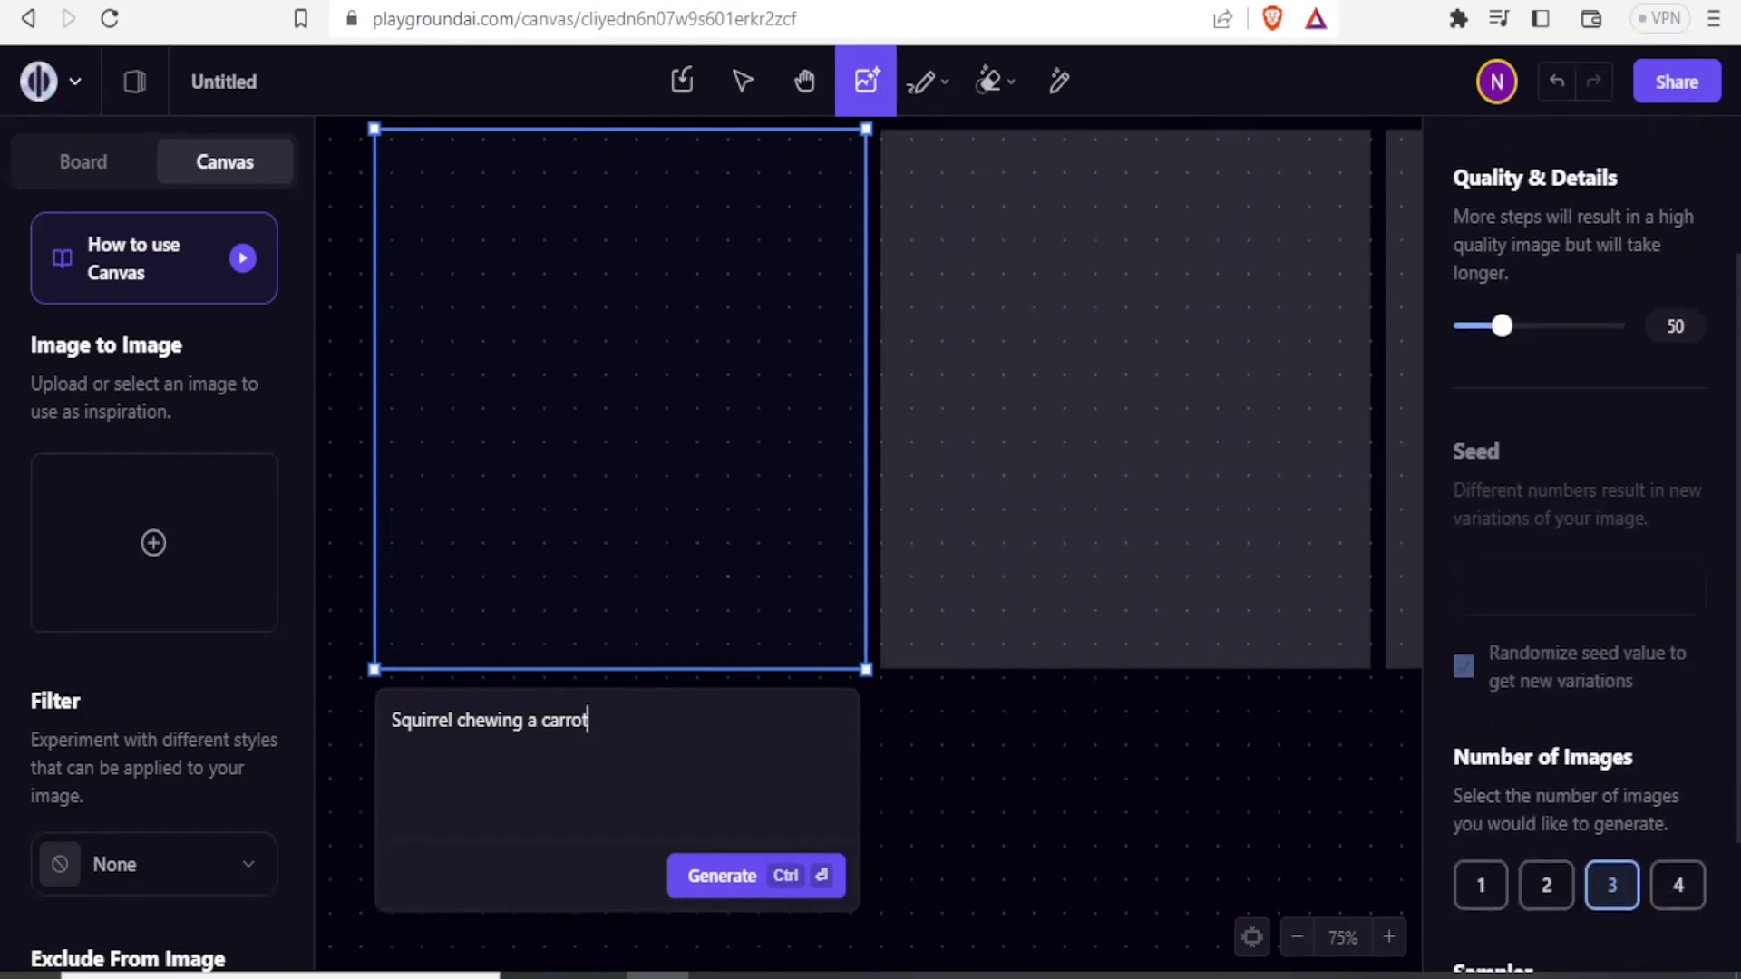
click(1539, 802)
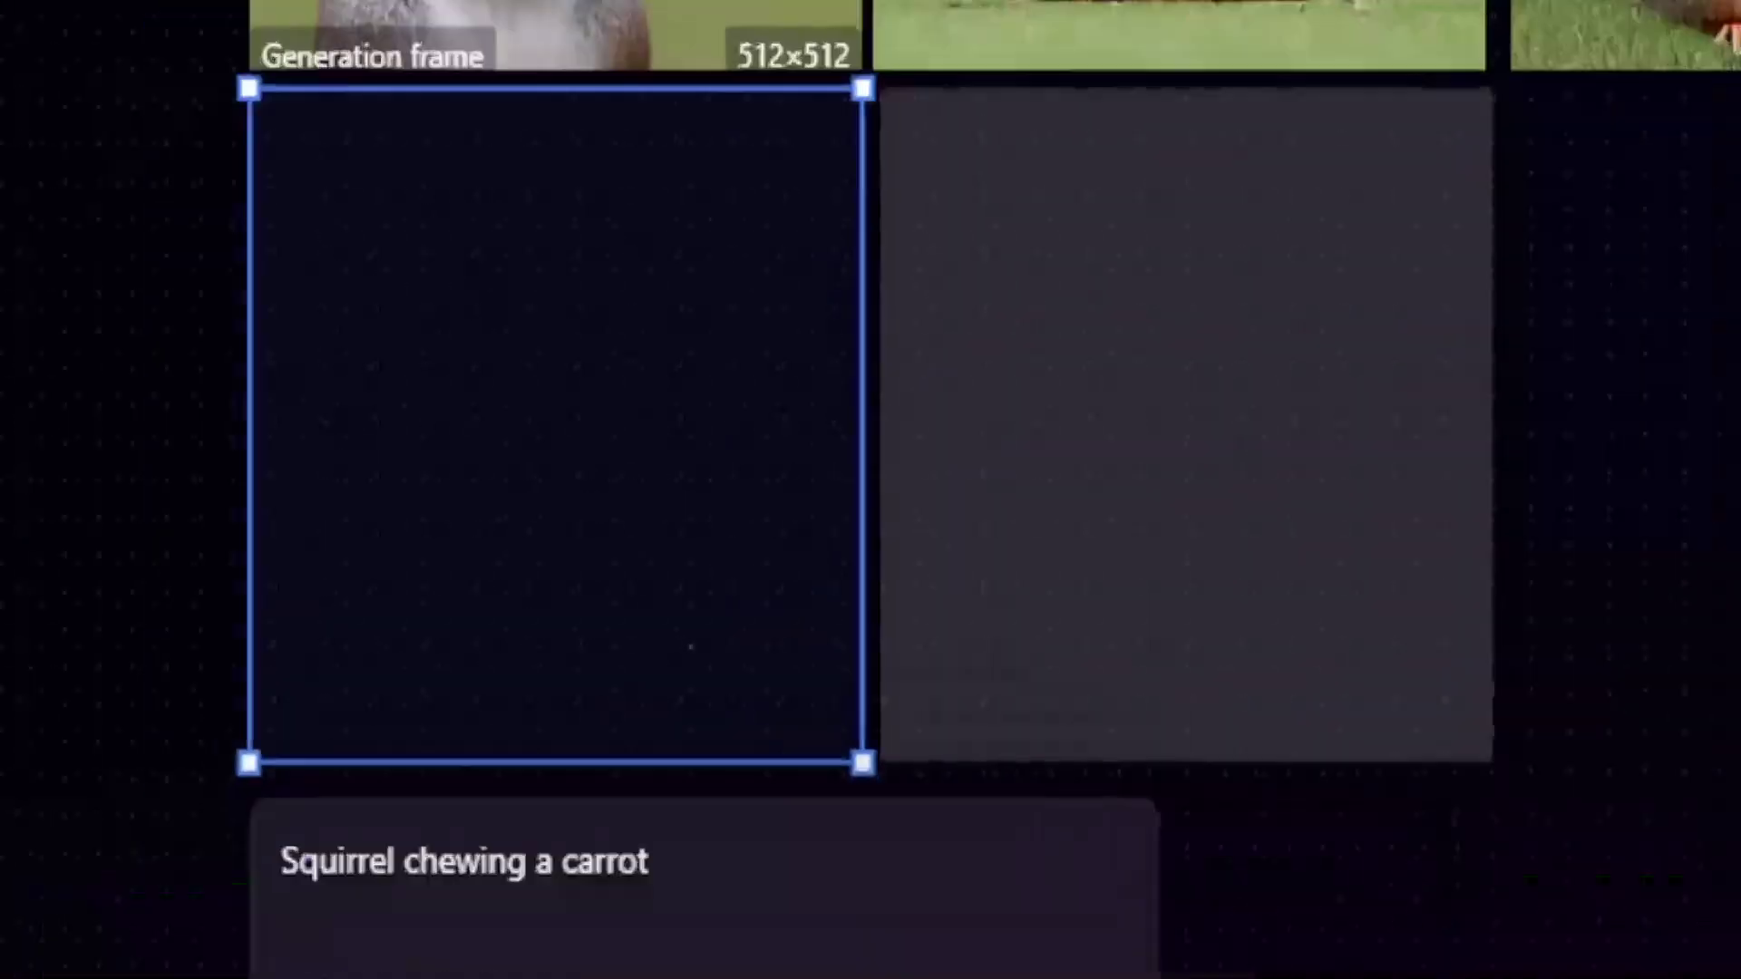
Step: Set Prompt Guidance to 2 and generate new images from the same squirrel prompt
scroll(1738, 512, up, 1)
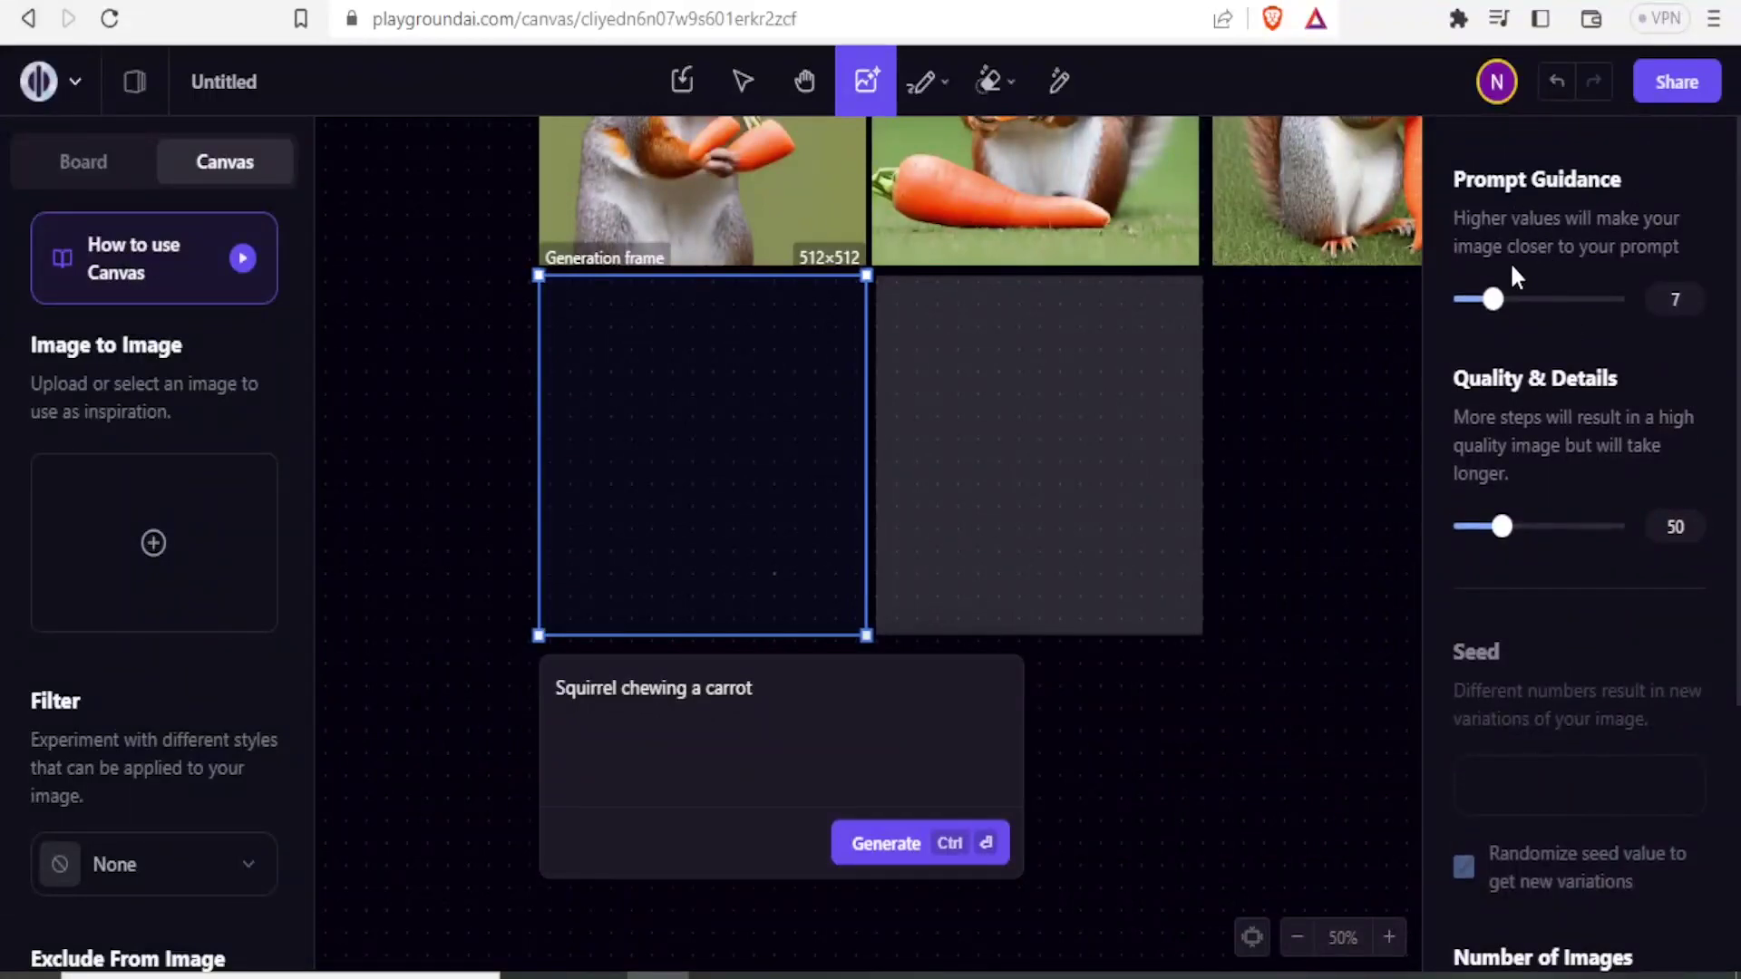
drag(1493, 305, 1469, 307)
drag(1471, 313, 1468, 314)
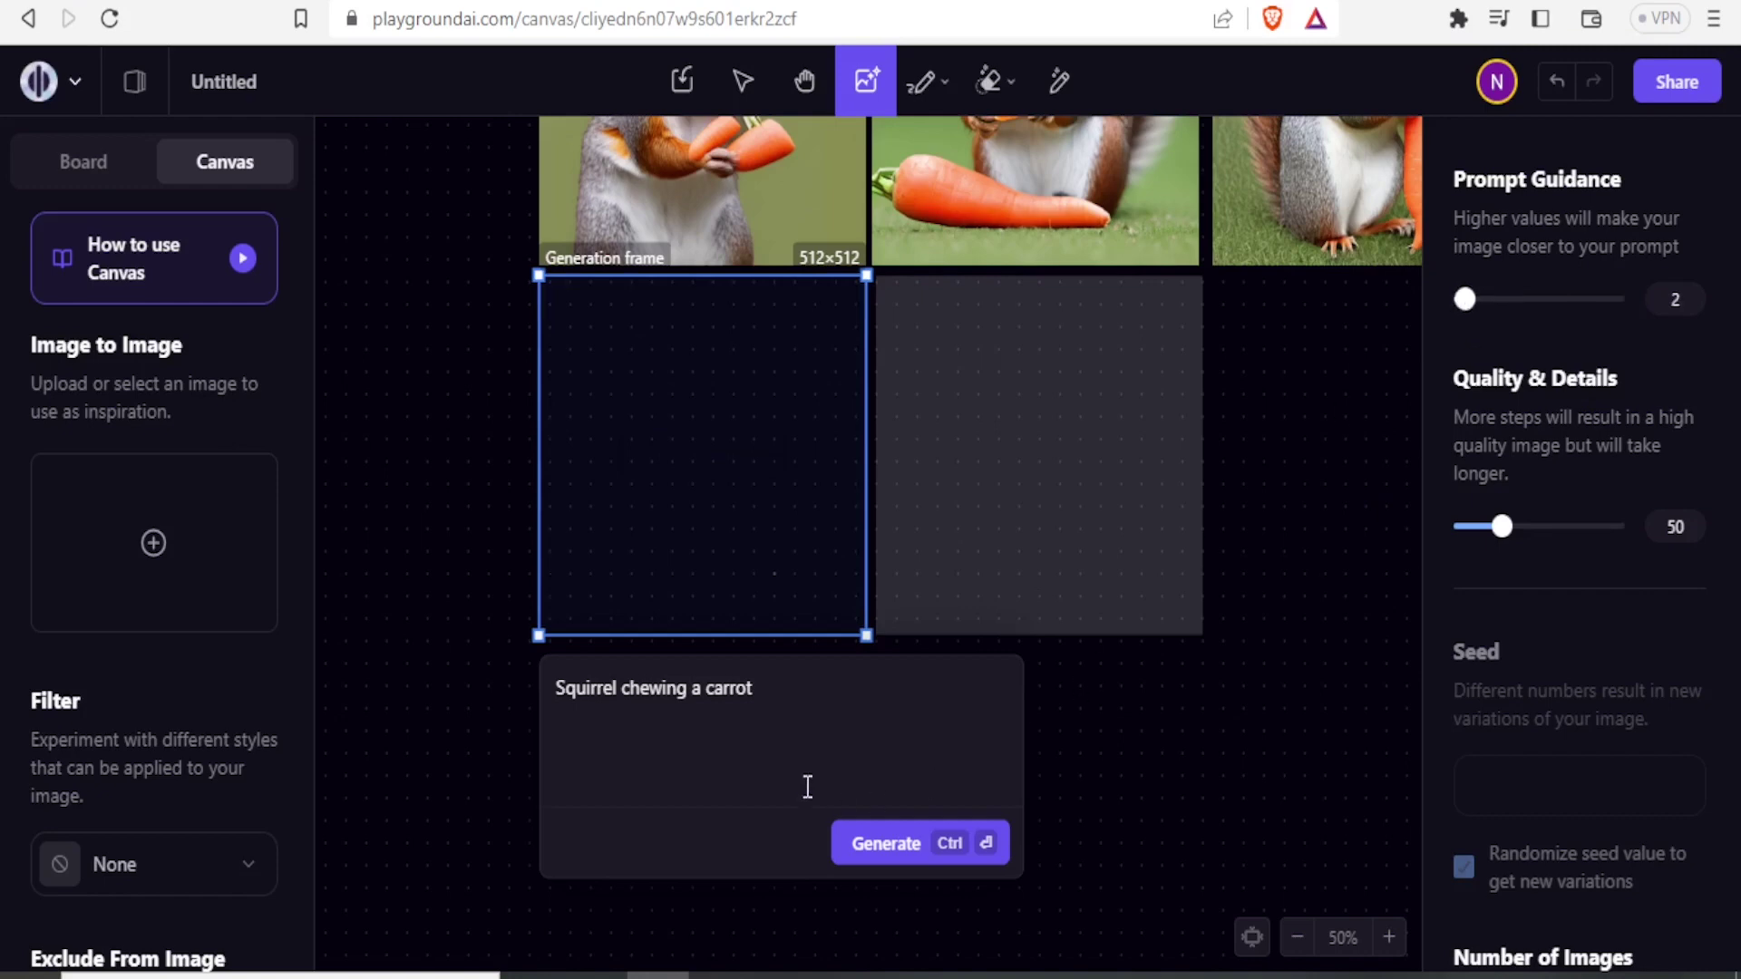
click(763, 699)
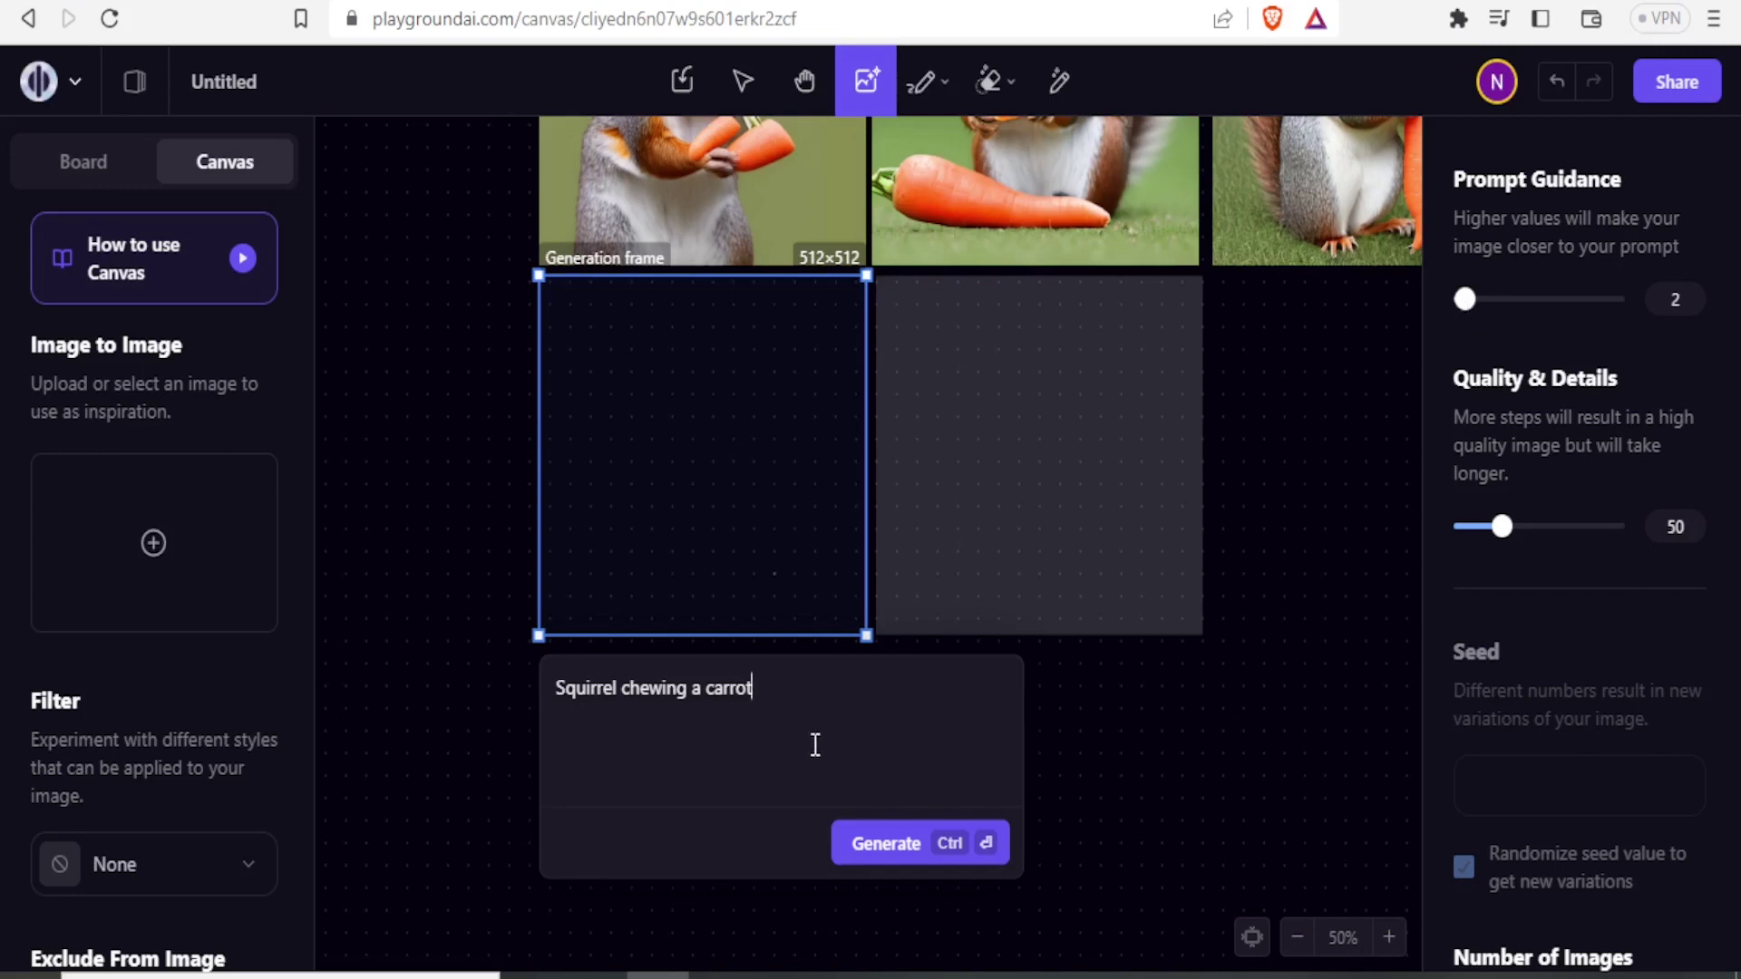
click(867, 839)
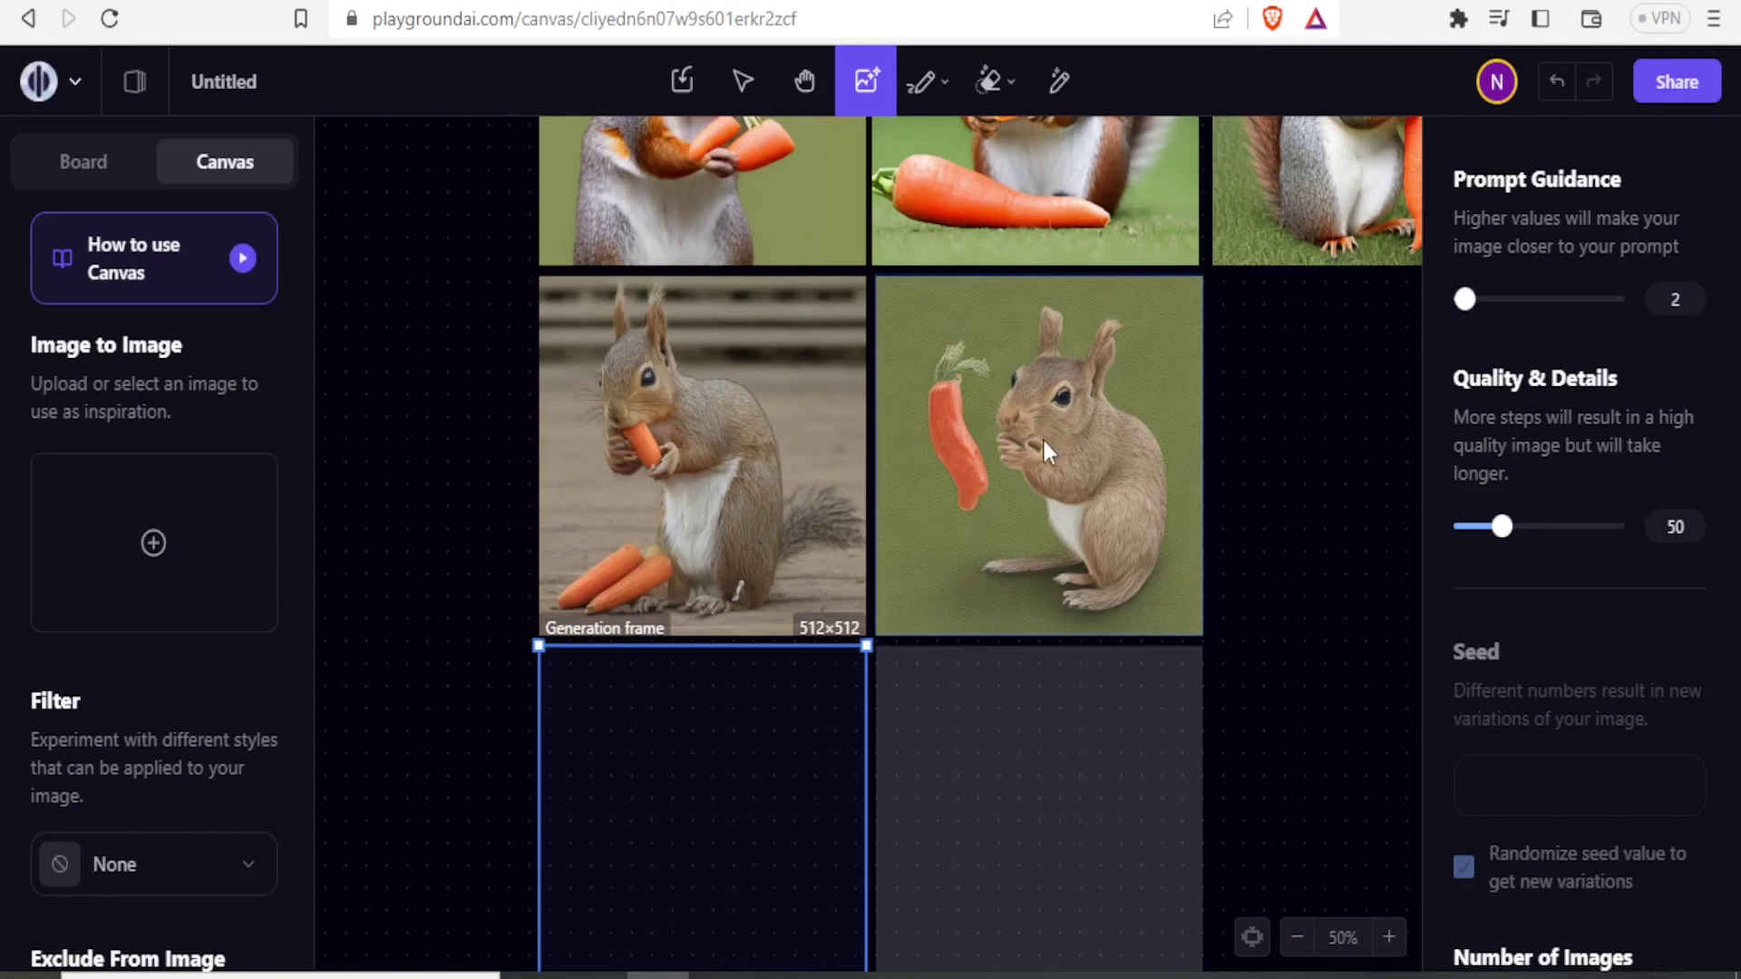
Step: Compare the new squirrel images with the first row and set Prompt Guidance back to 7
scroll(1043, 440, up, 3)
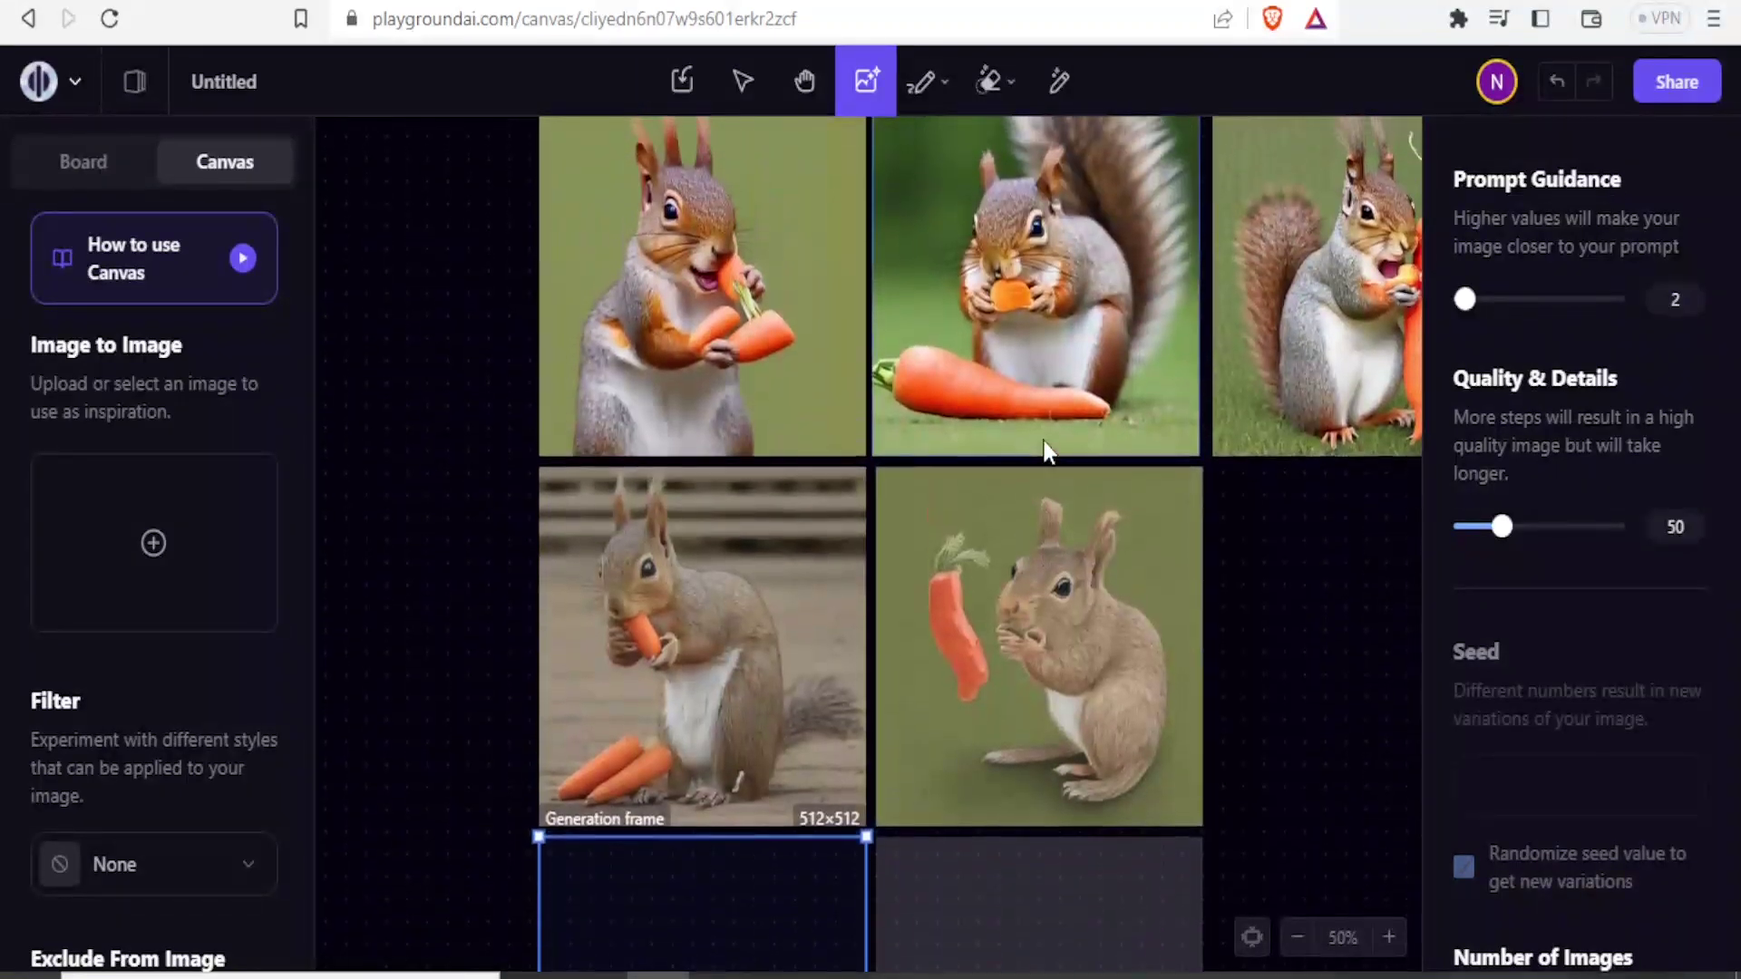
scroll(1043, 442, up, 1)
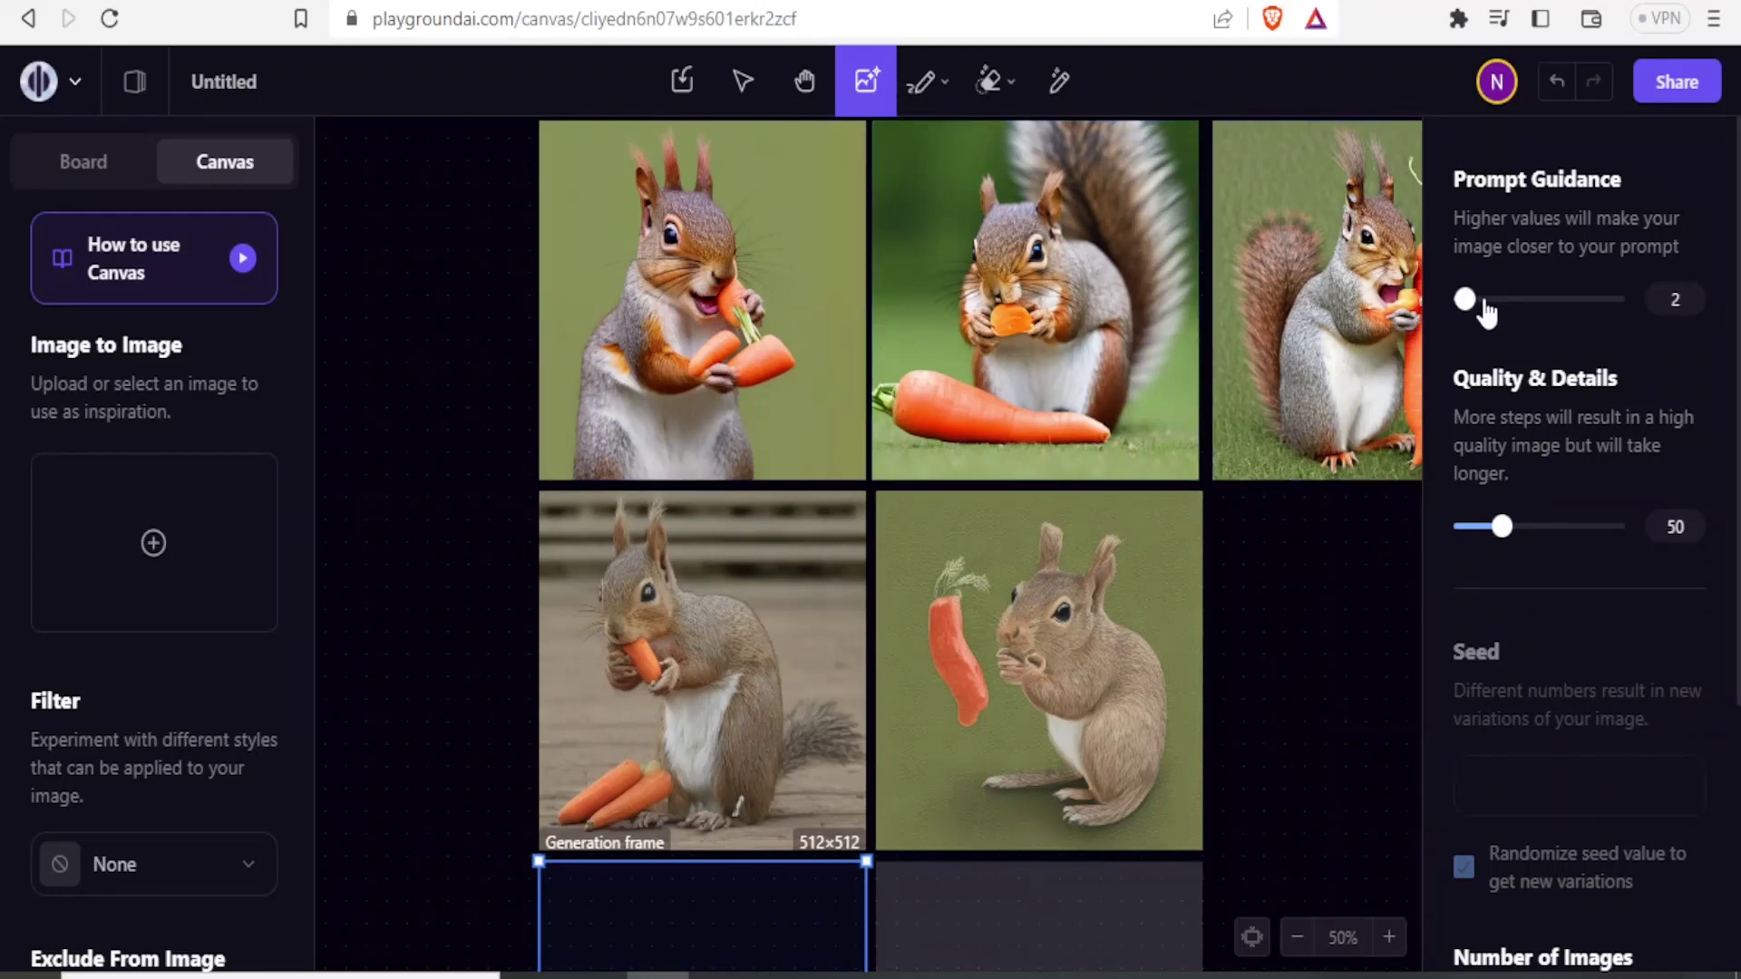
drag(1471, 305, 1495, 306)
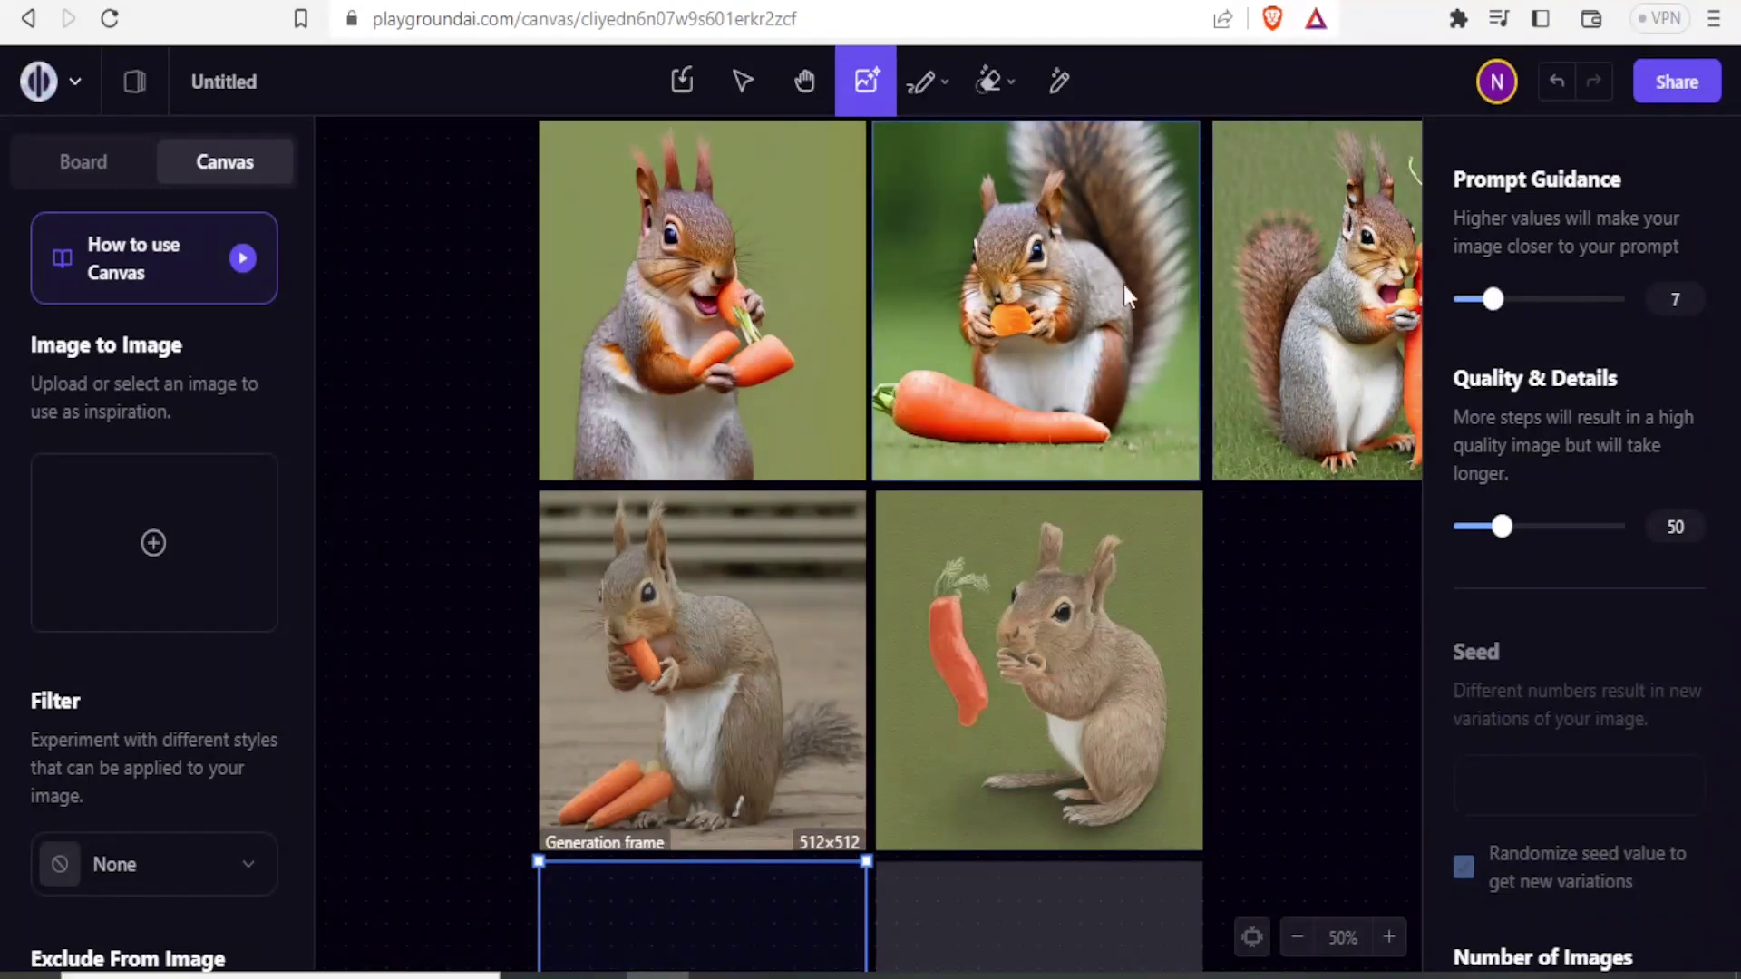
Step: Download the third first-row squirrel image to the Downloads folder as image.png and view the saved file
click(1255, 345)
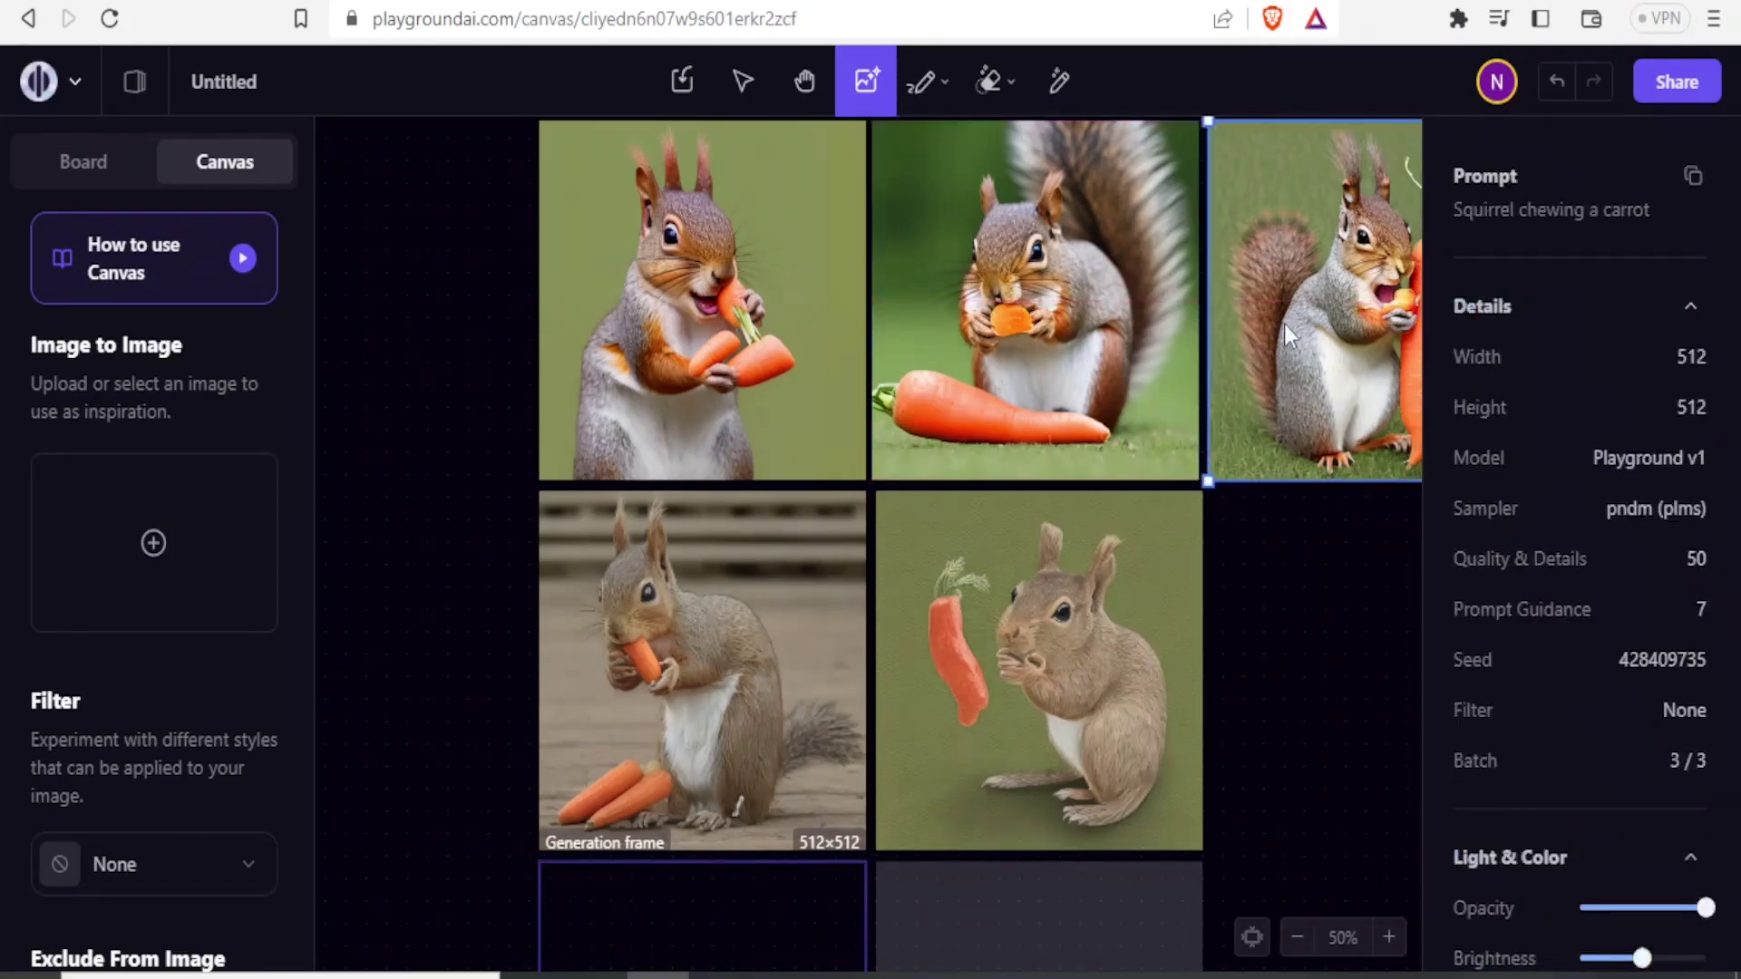
key(v)
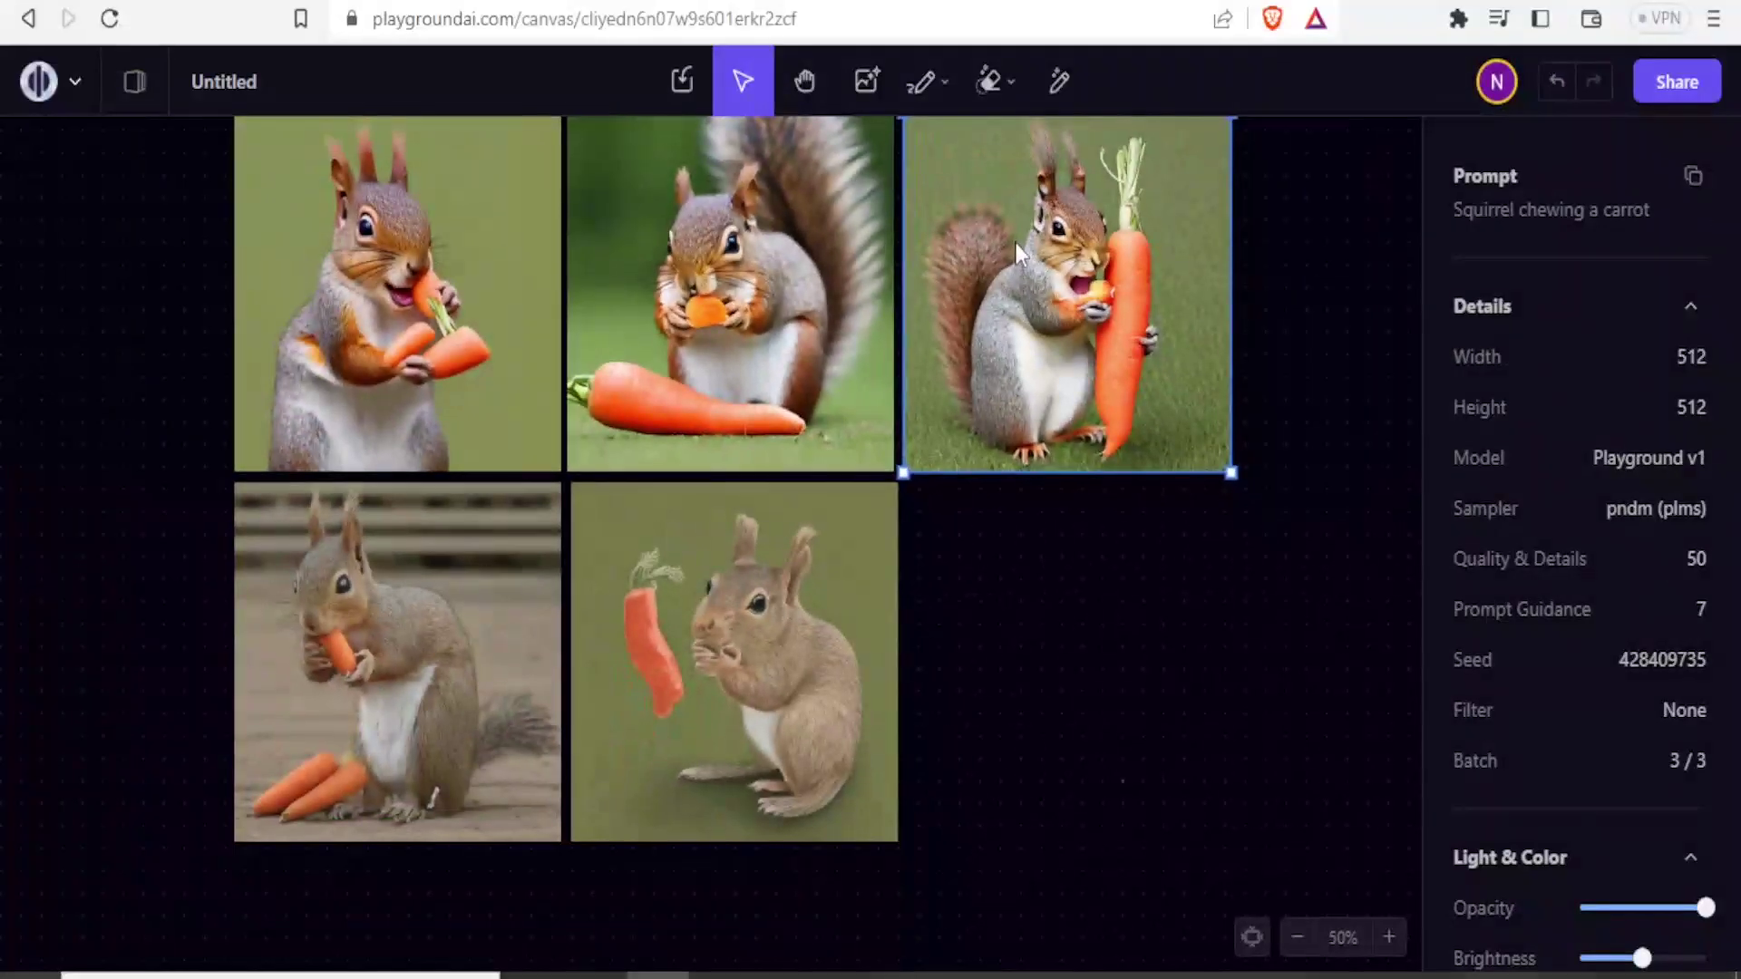
right_click(1015, 244)
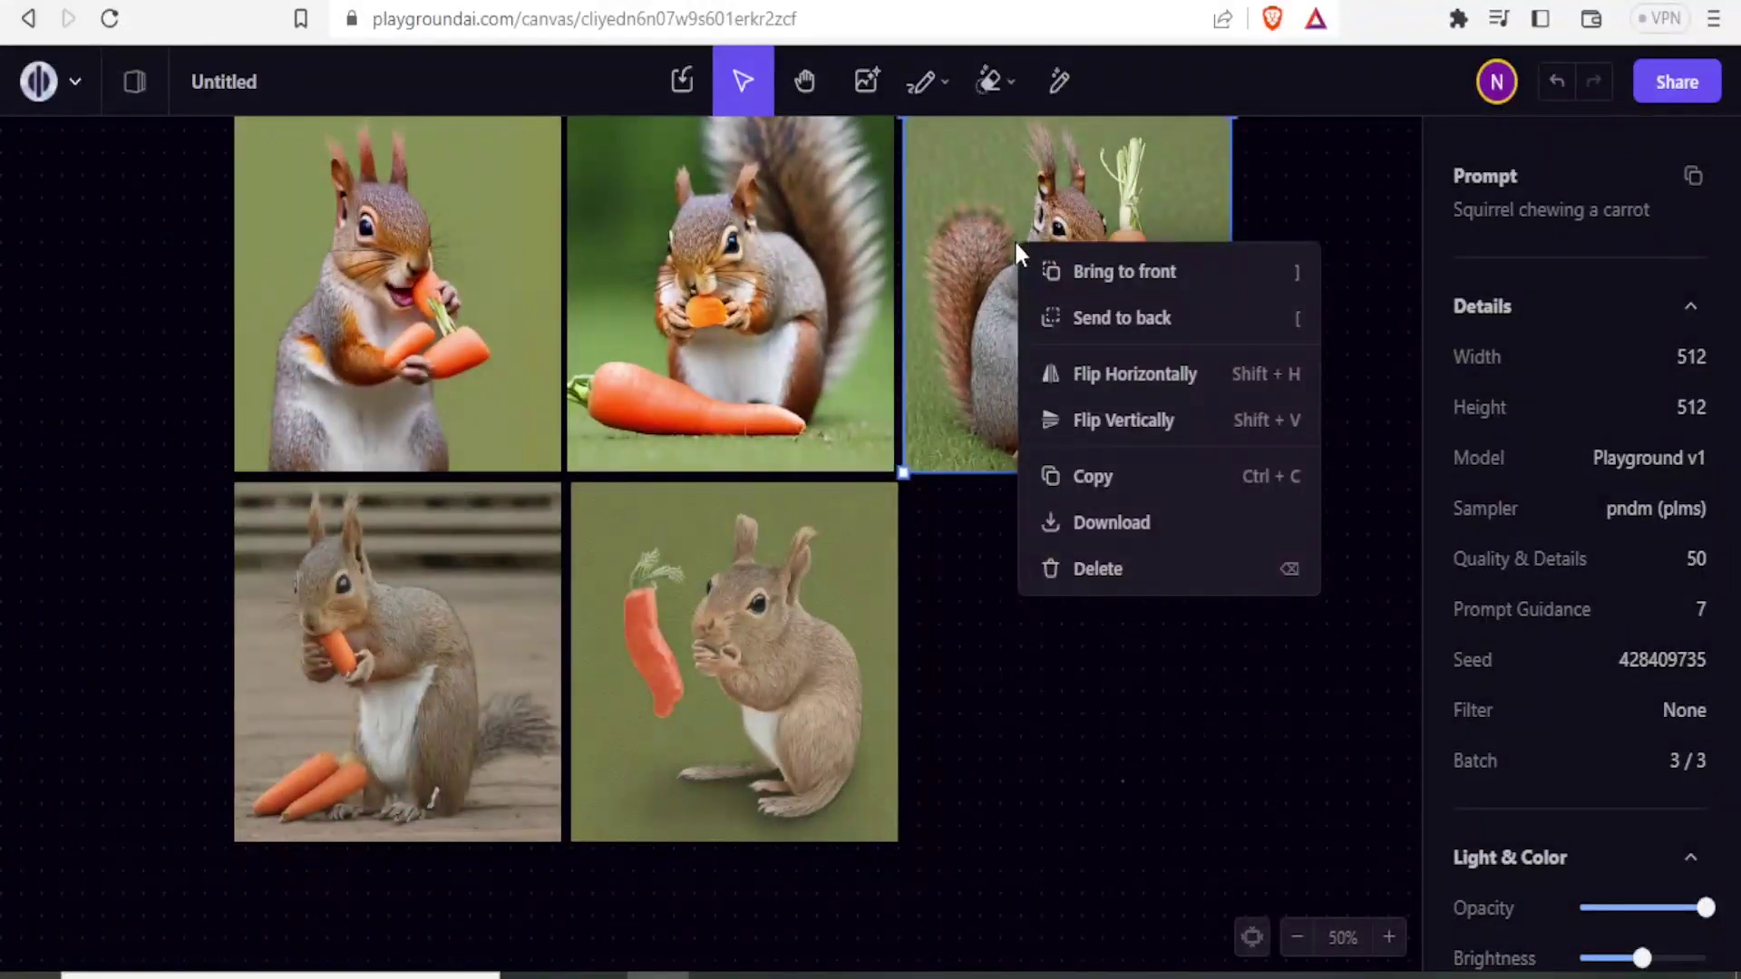
click(1092, 521)
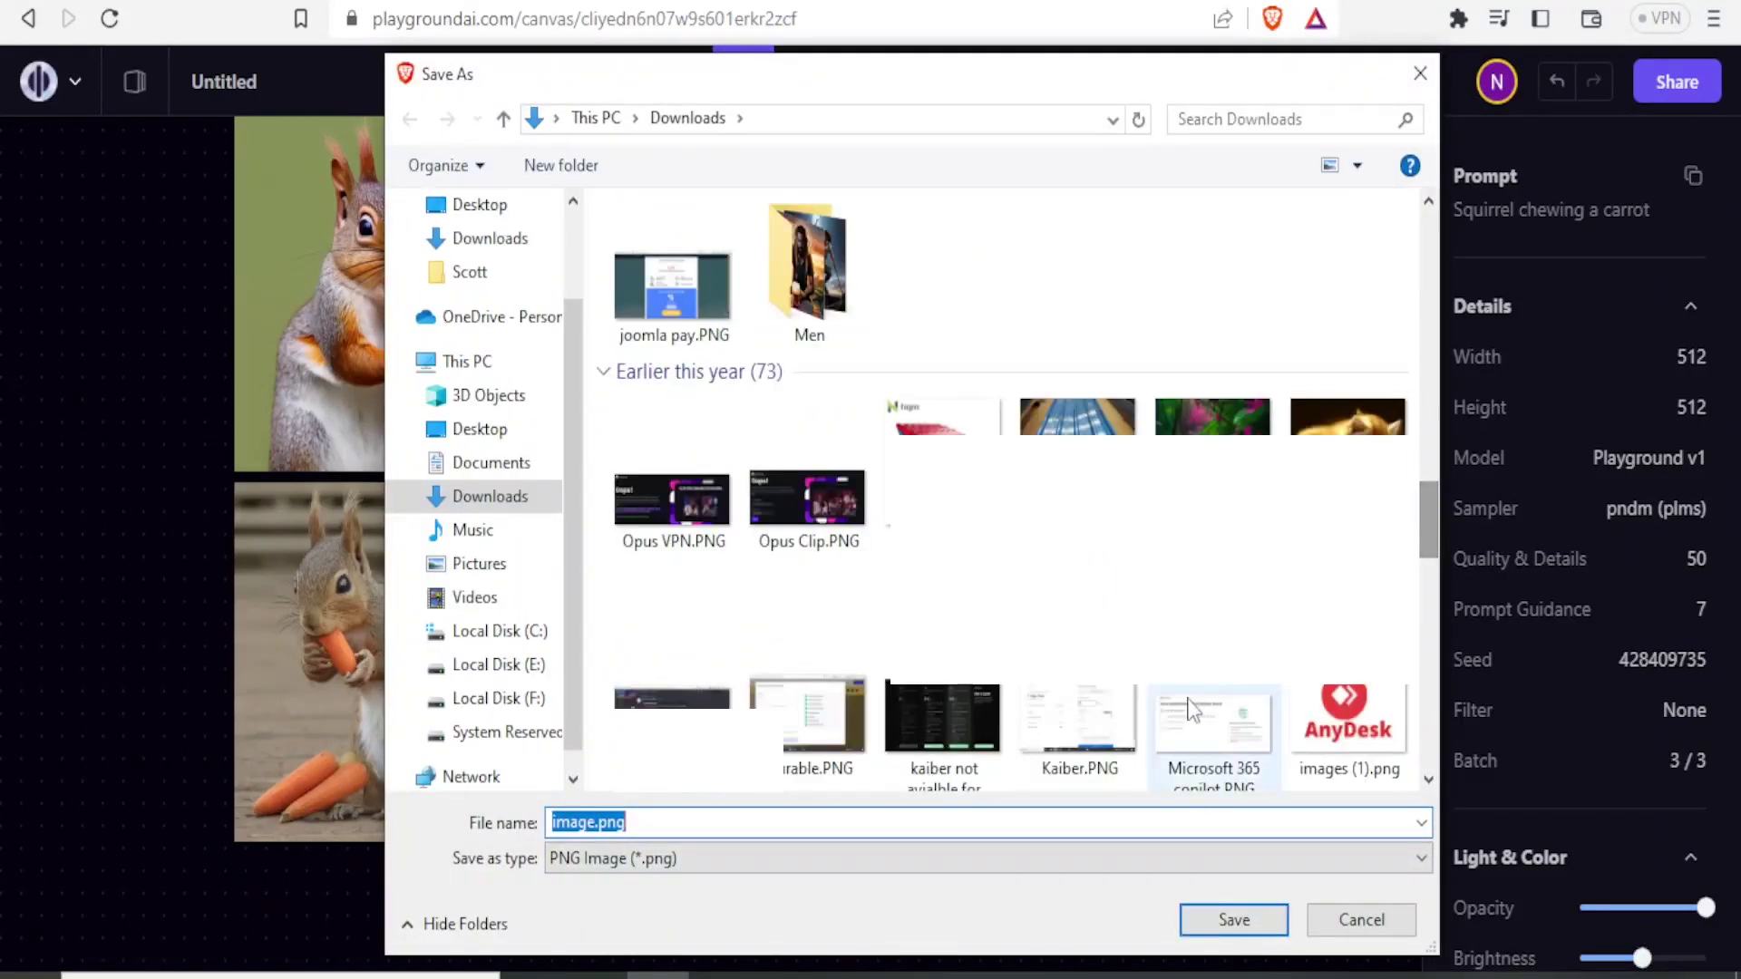
click(1230, 920)
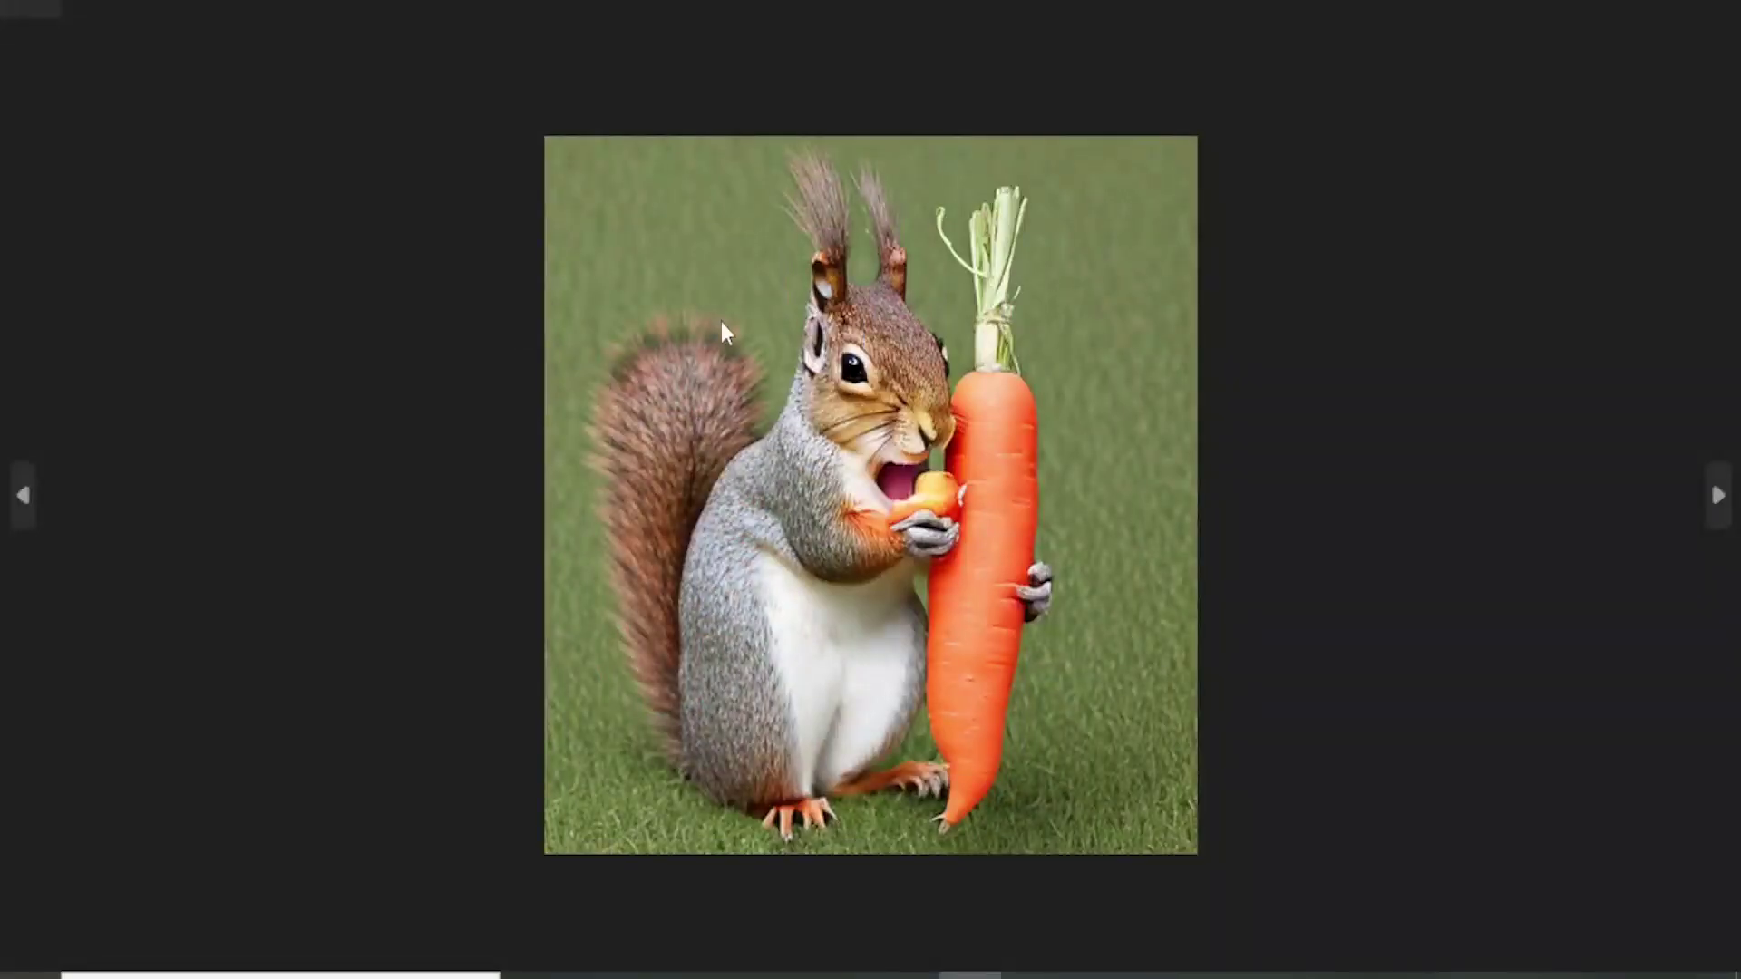
scroll(721, 321, up, 2)
scroll(836, 184, up, 1)
scroll(837, 184, down, 3)
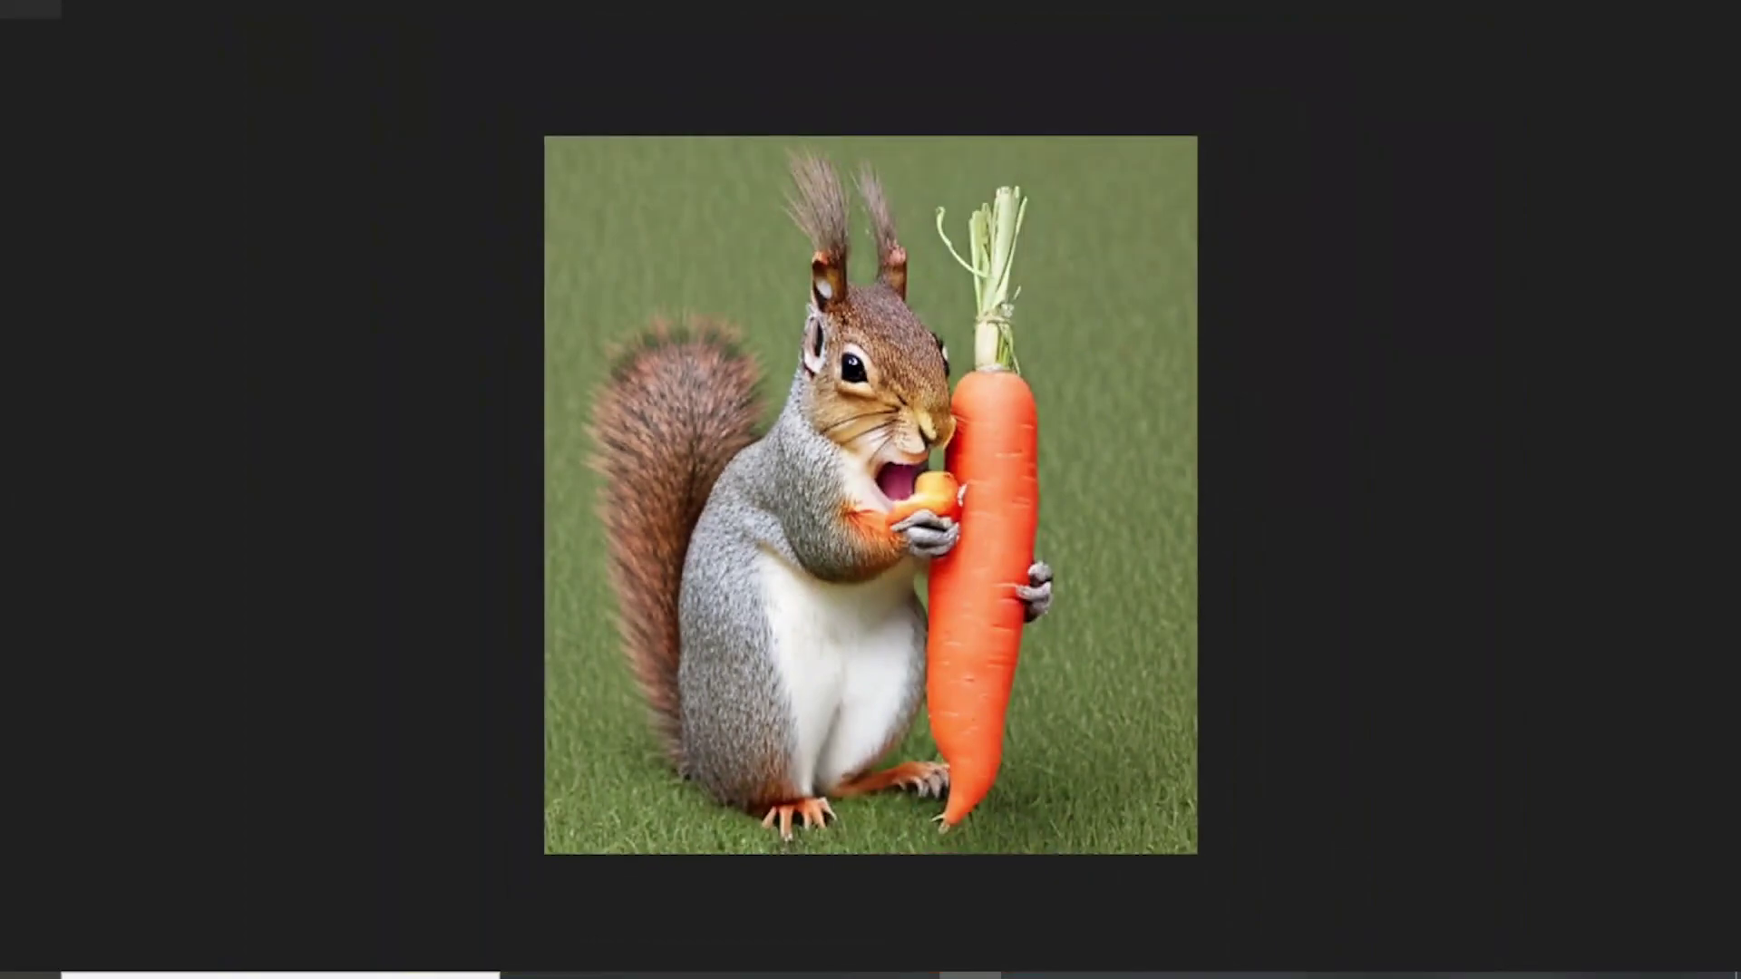
key(Escape)
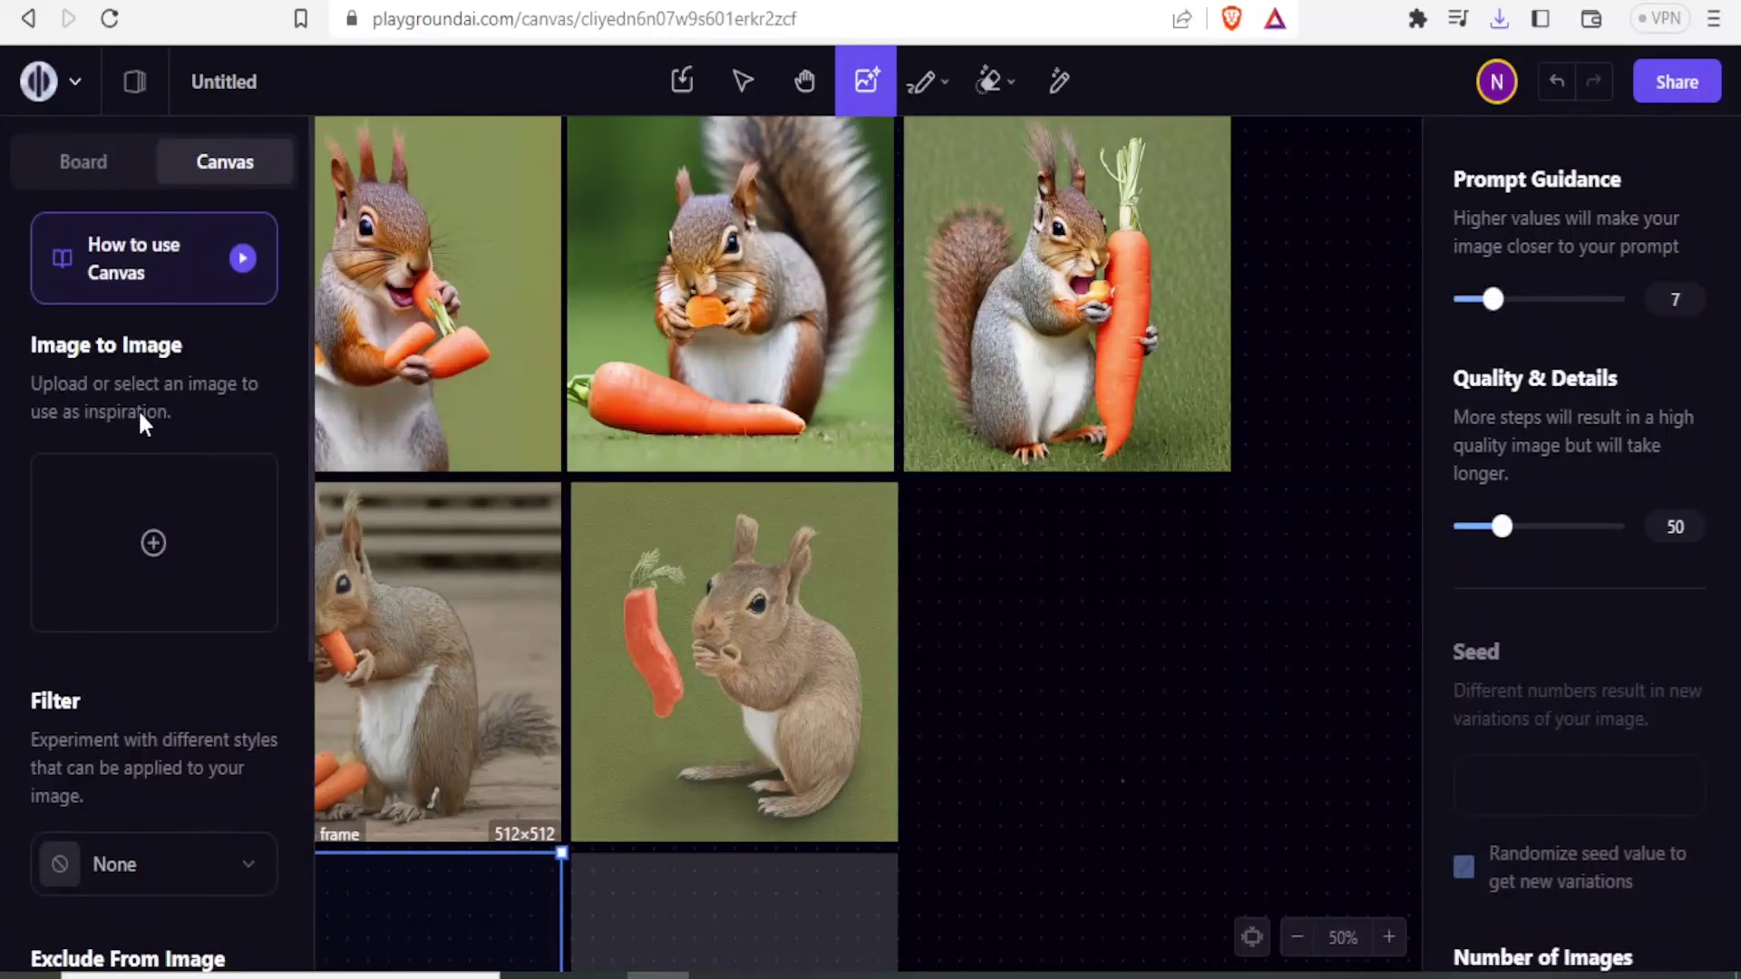
Step: Upload spiderman.jpg from Downloads as the Image to Image inspiration and generate images from the squirrel prompt at image strength 40
click(154, 544)
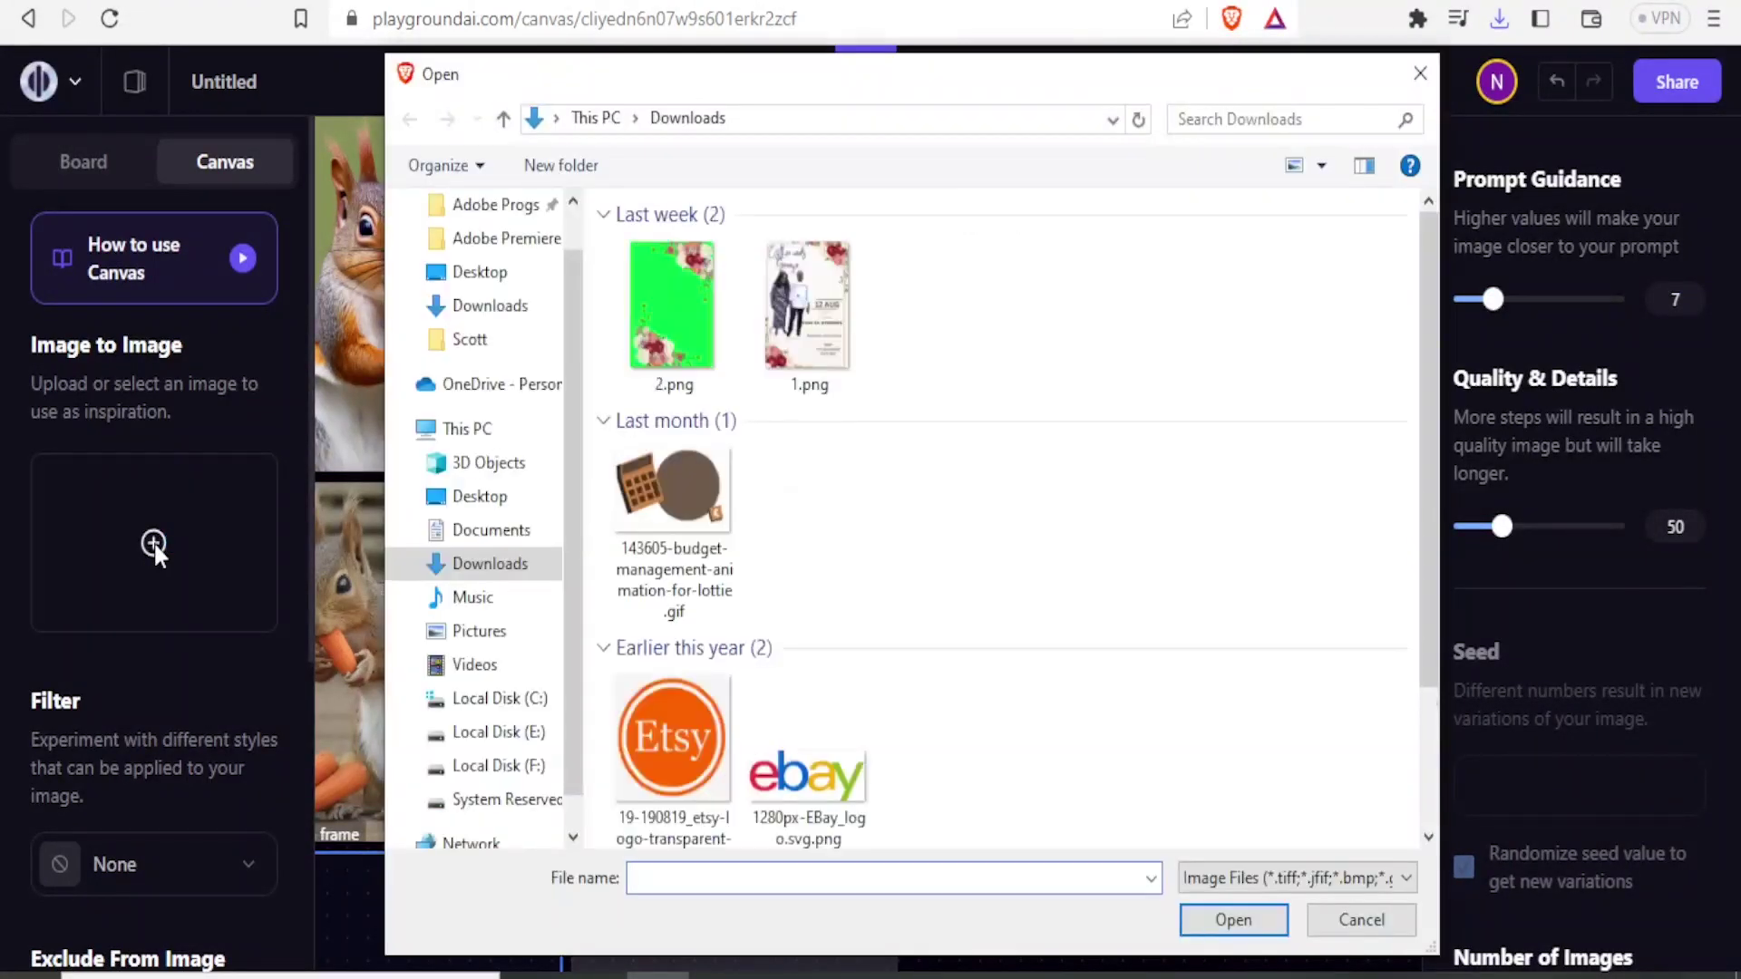
drag(1430, 246, 1439, 389)
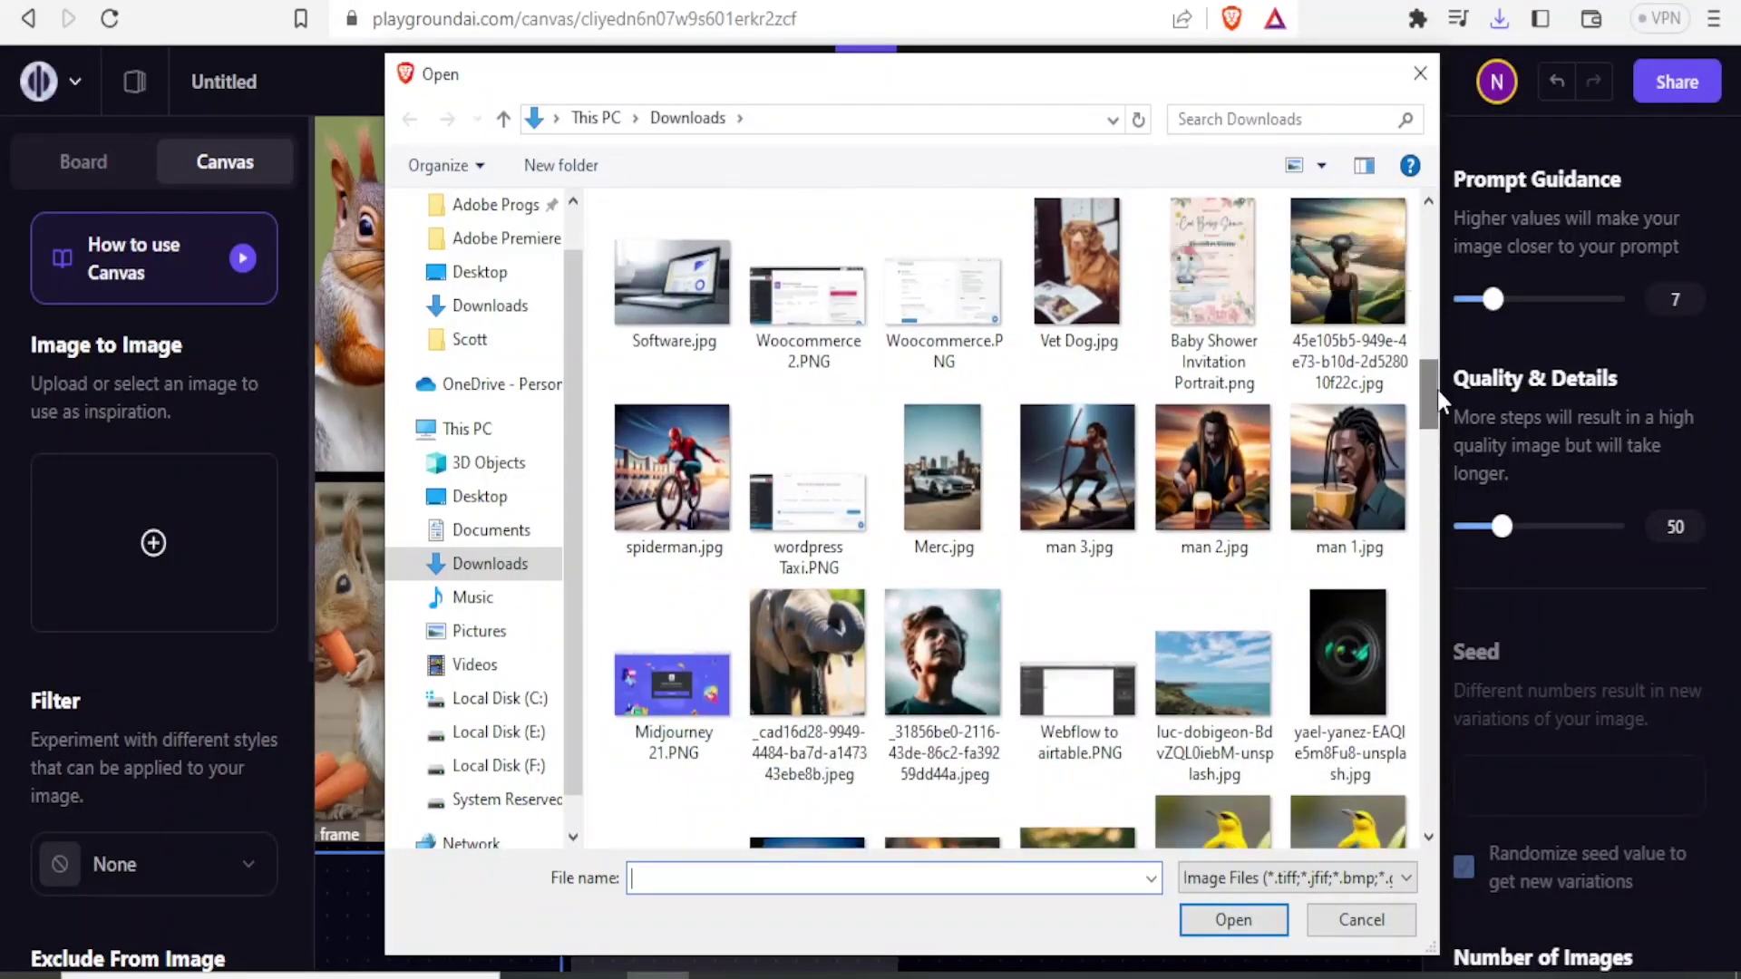
click(684, 458)
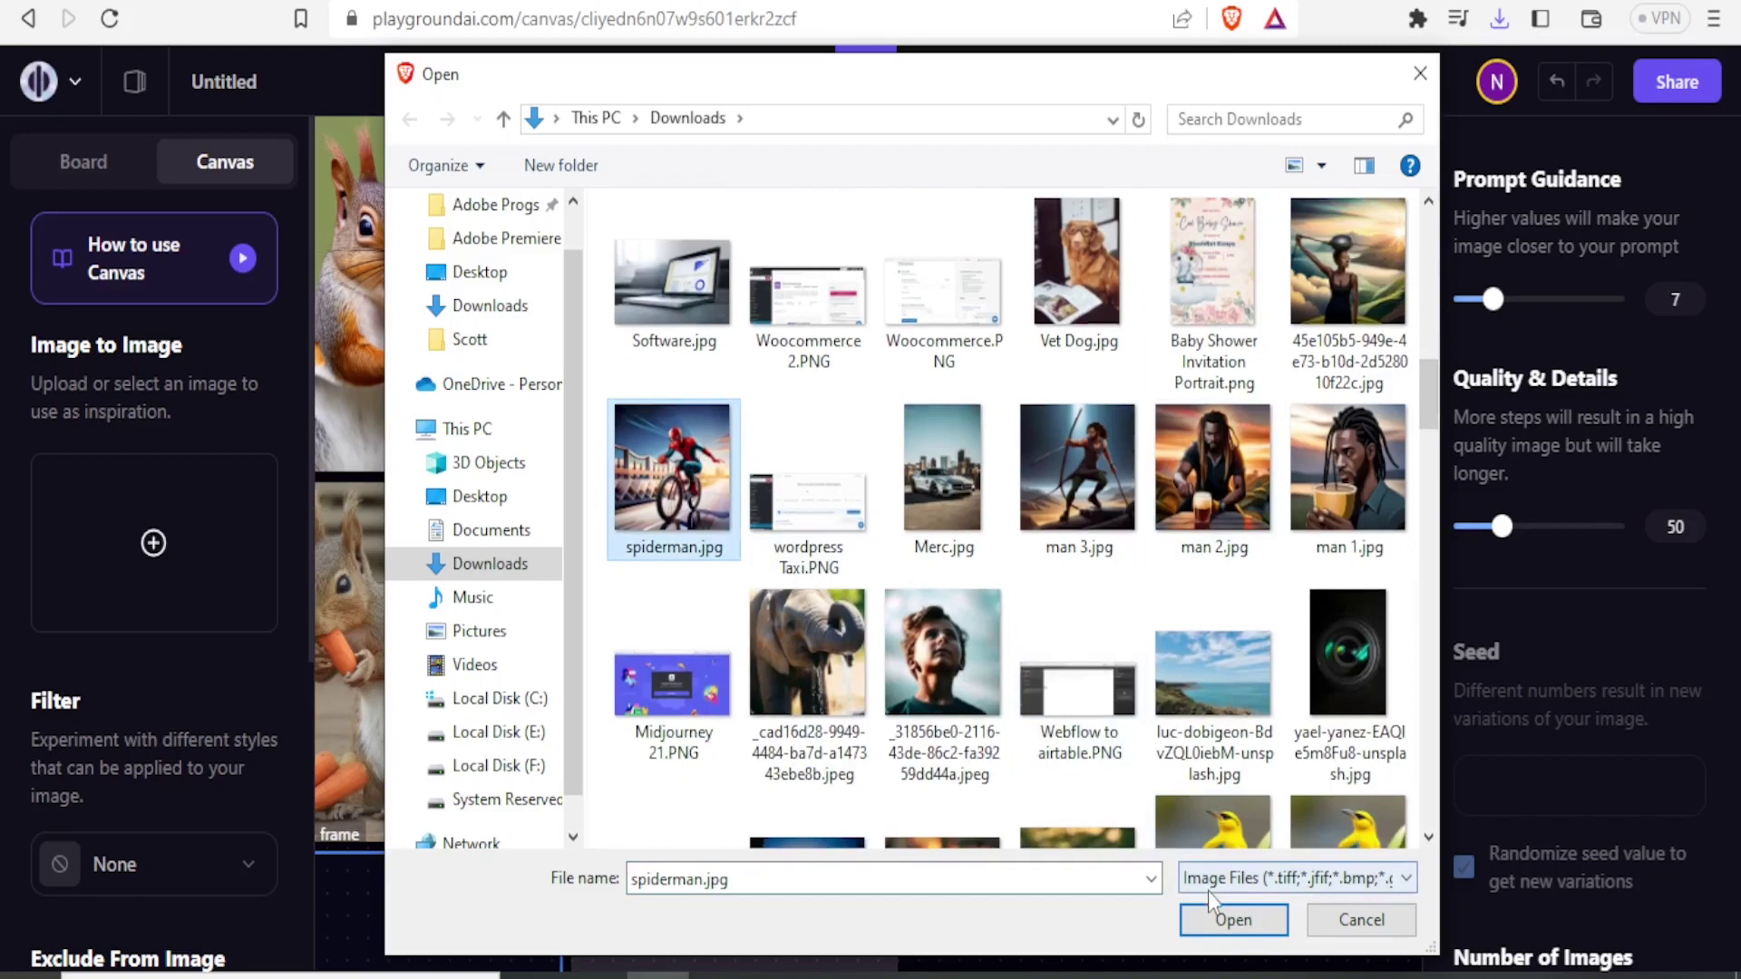
click(1208, 918)
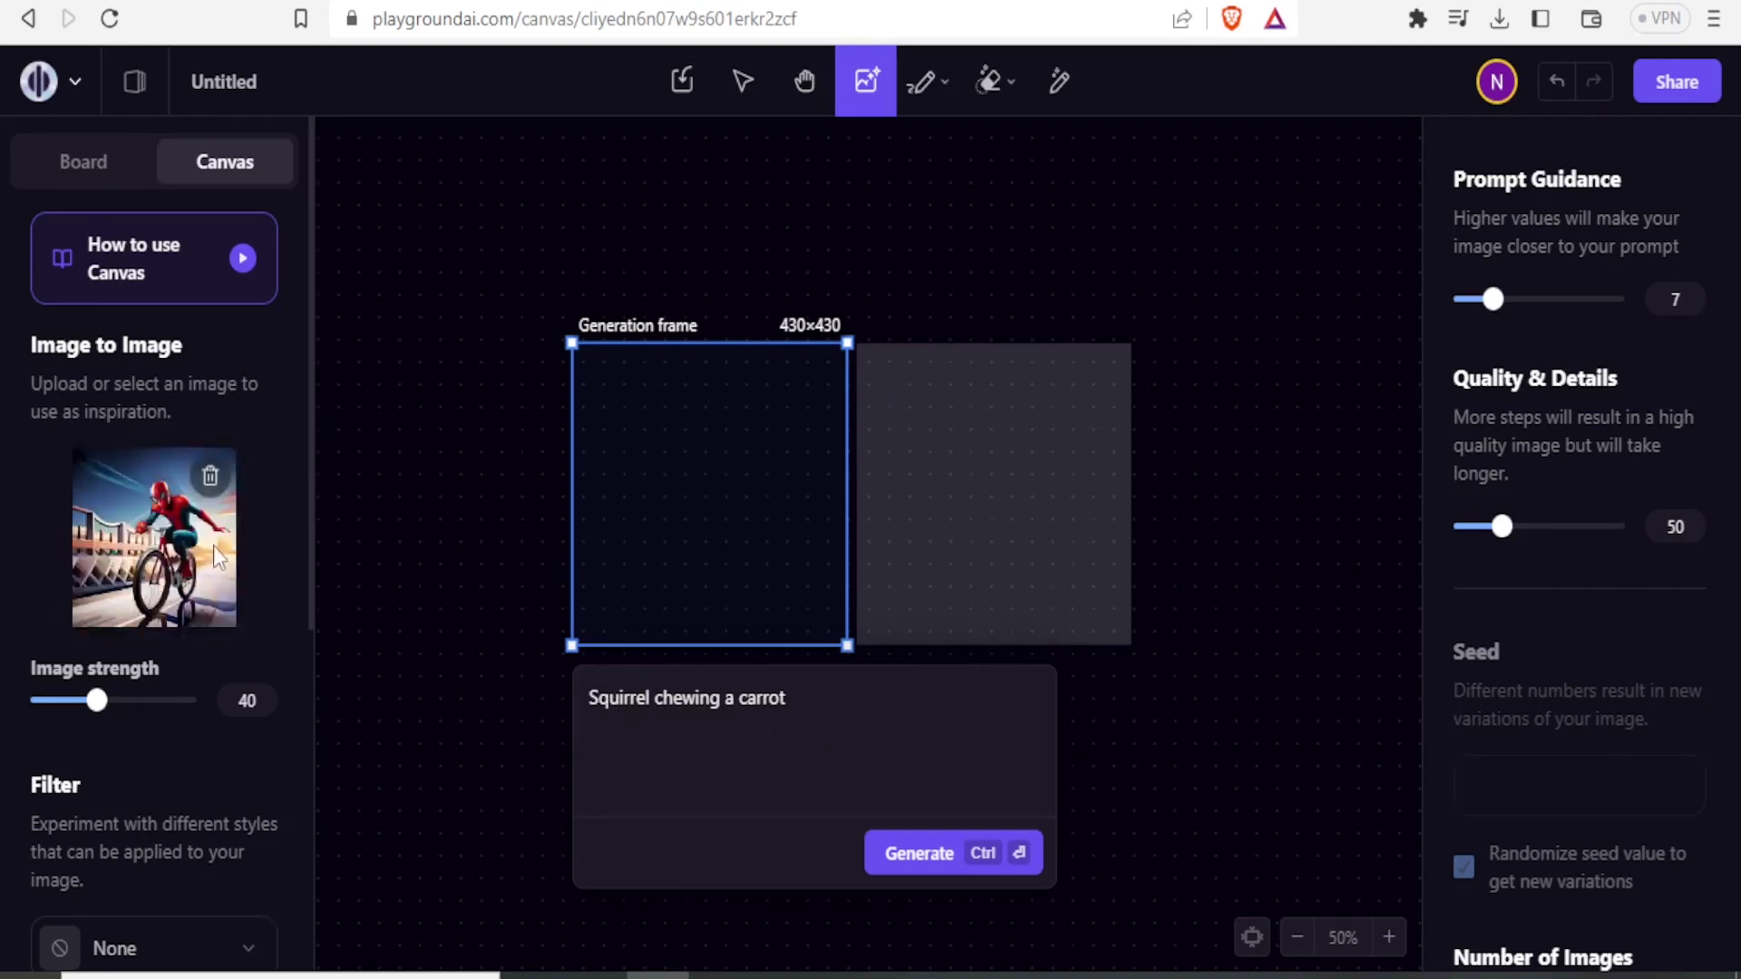
click(936, 857)
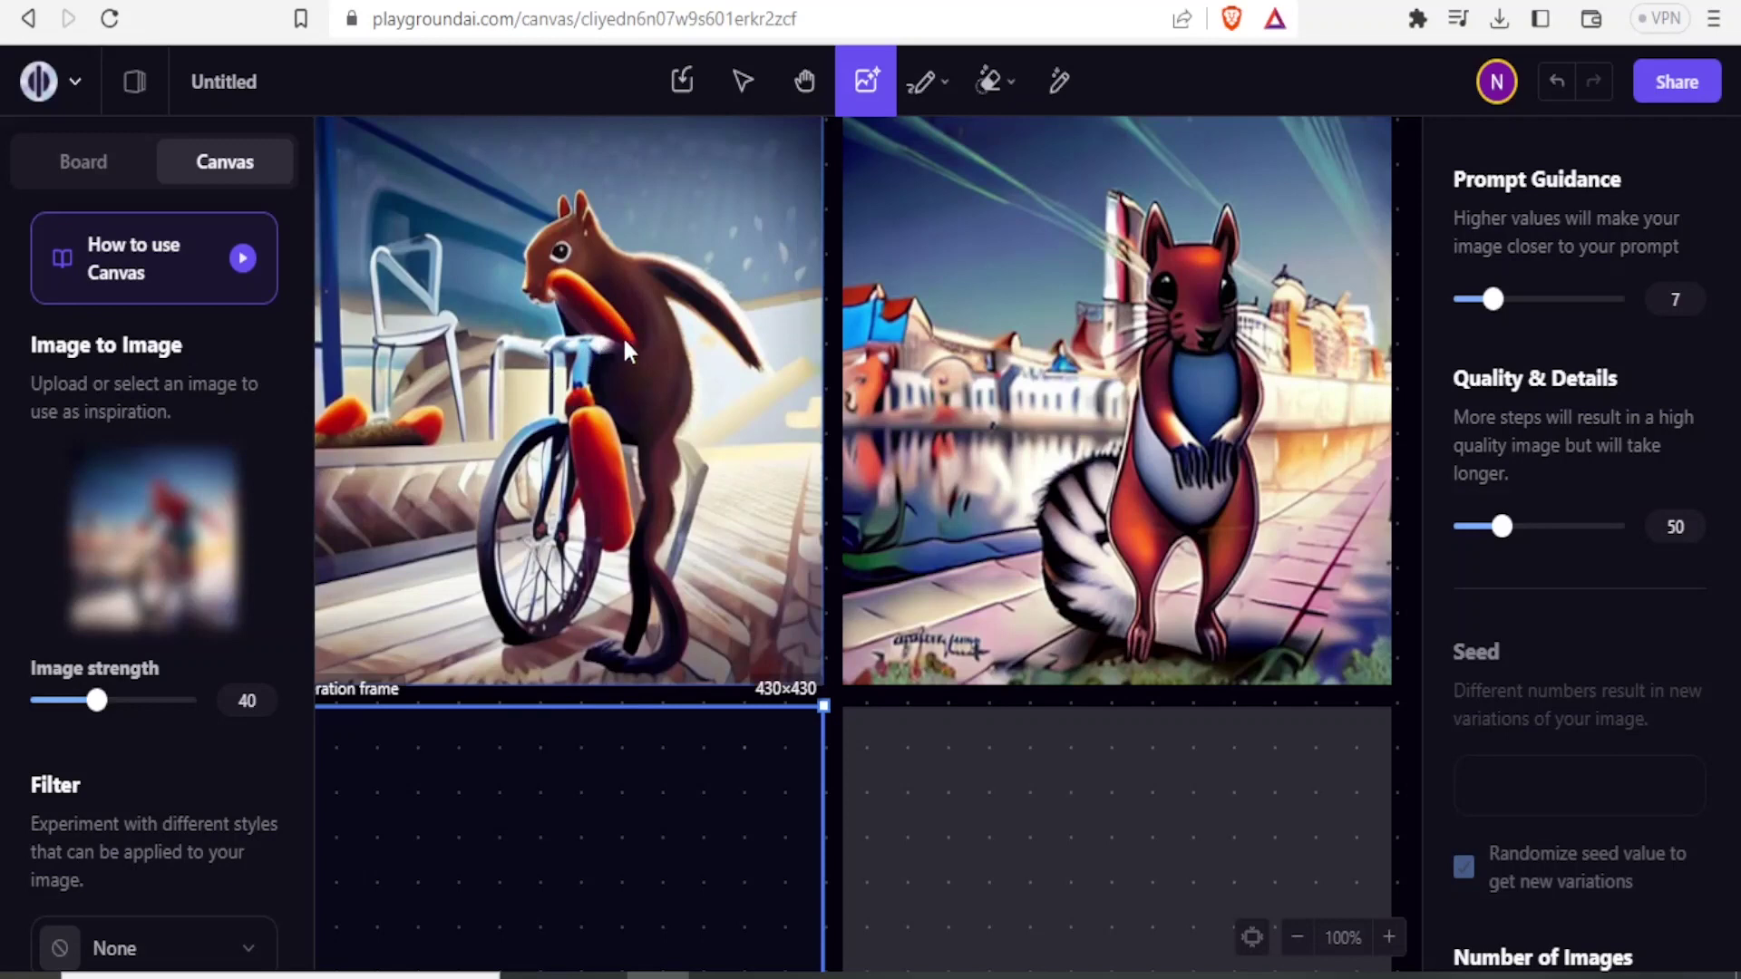
mouse_move(185, 576)
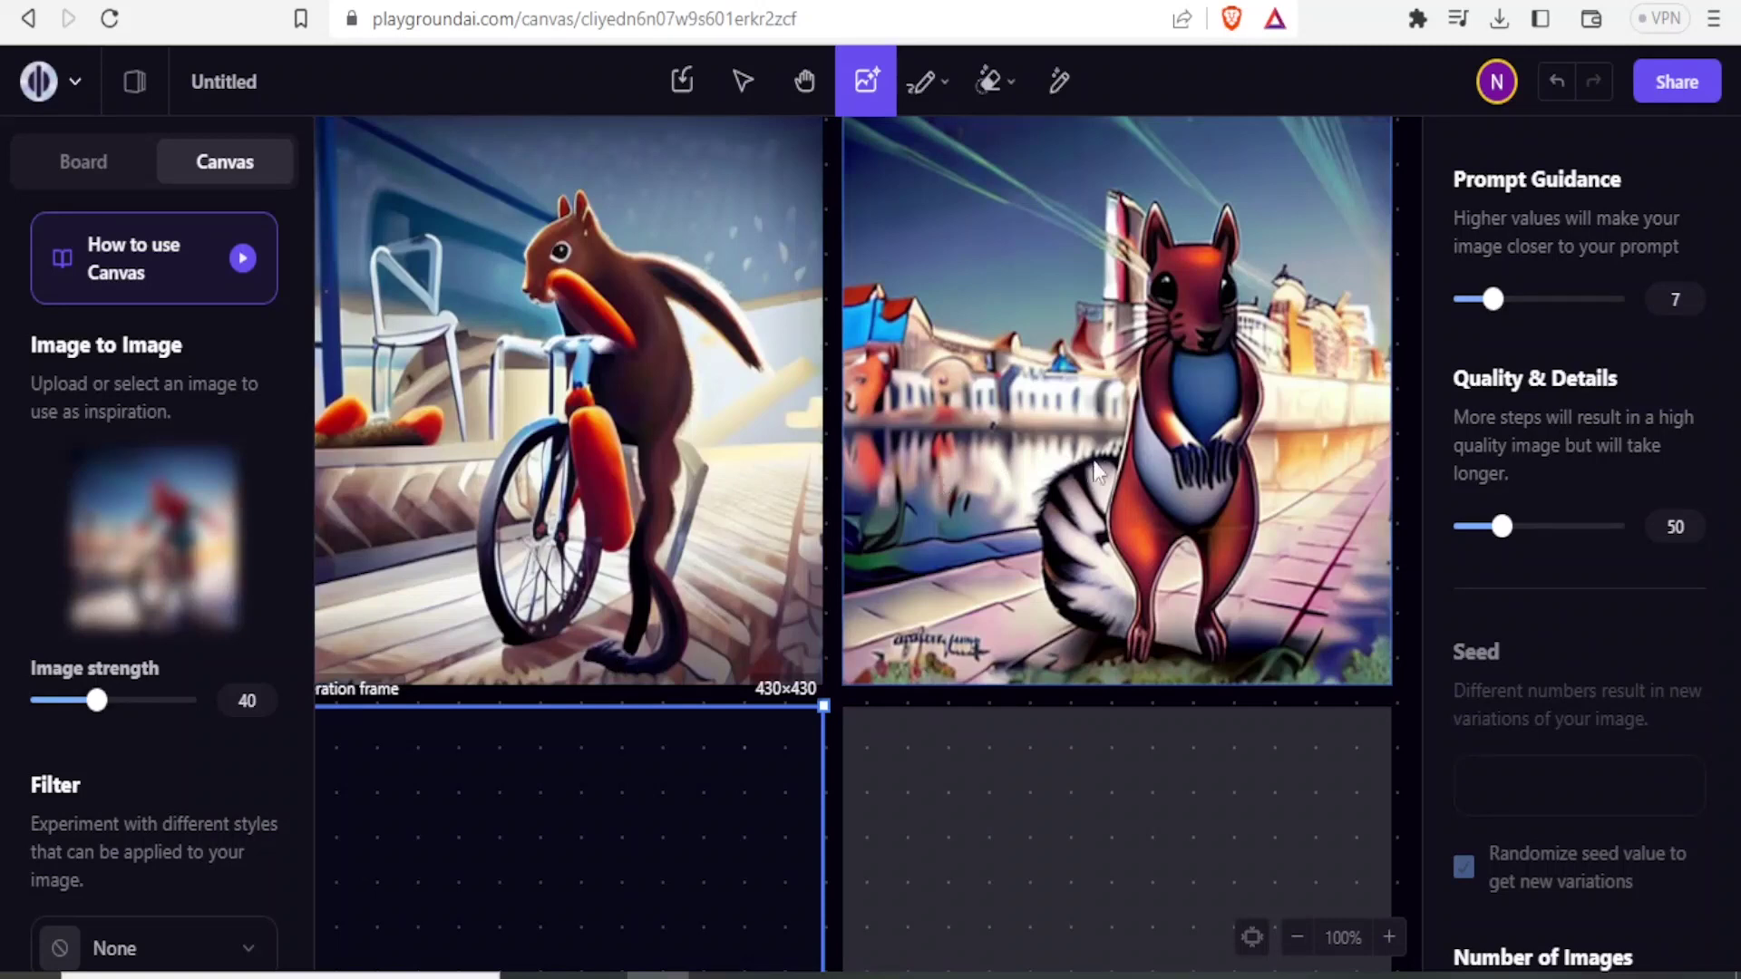
mouse_move(136, 590)
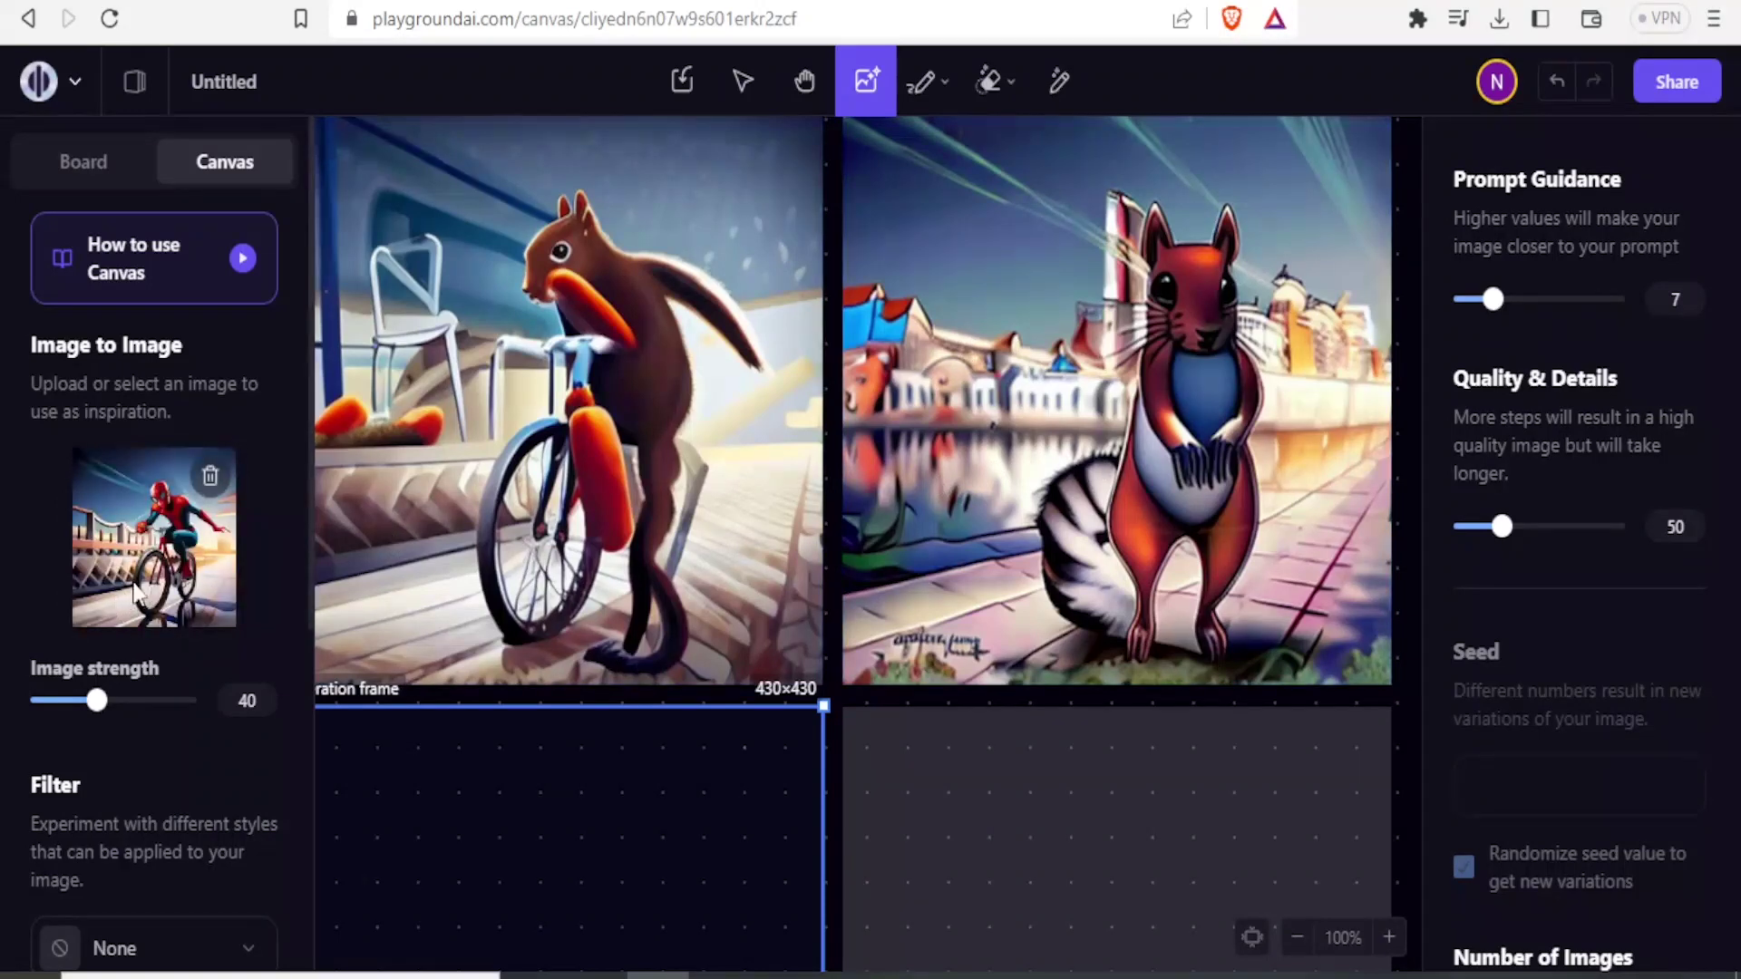
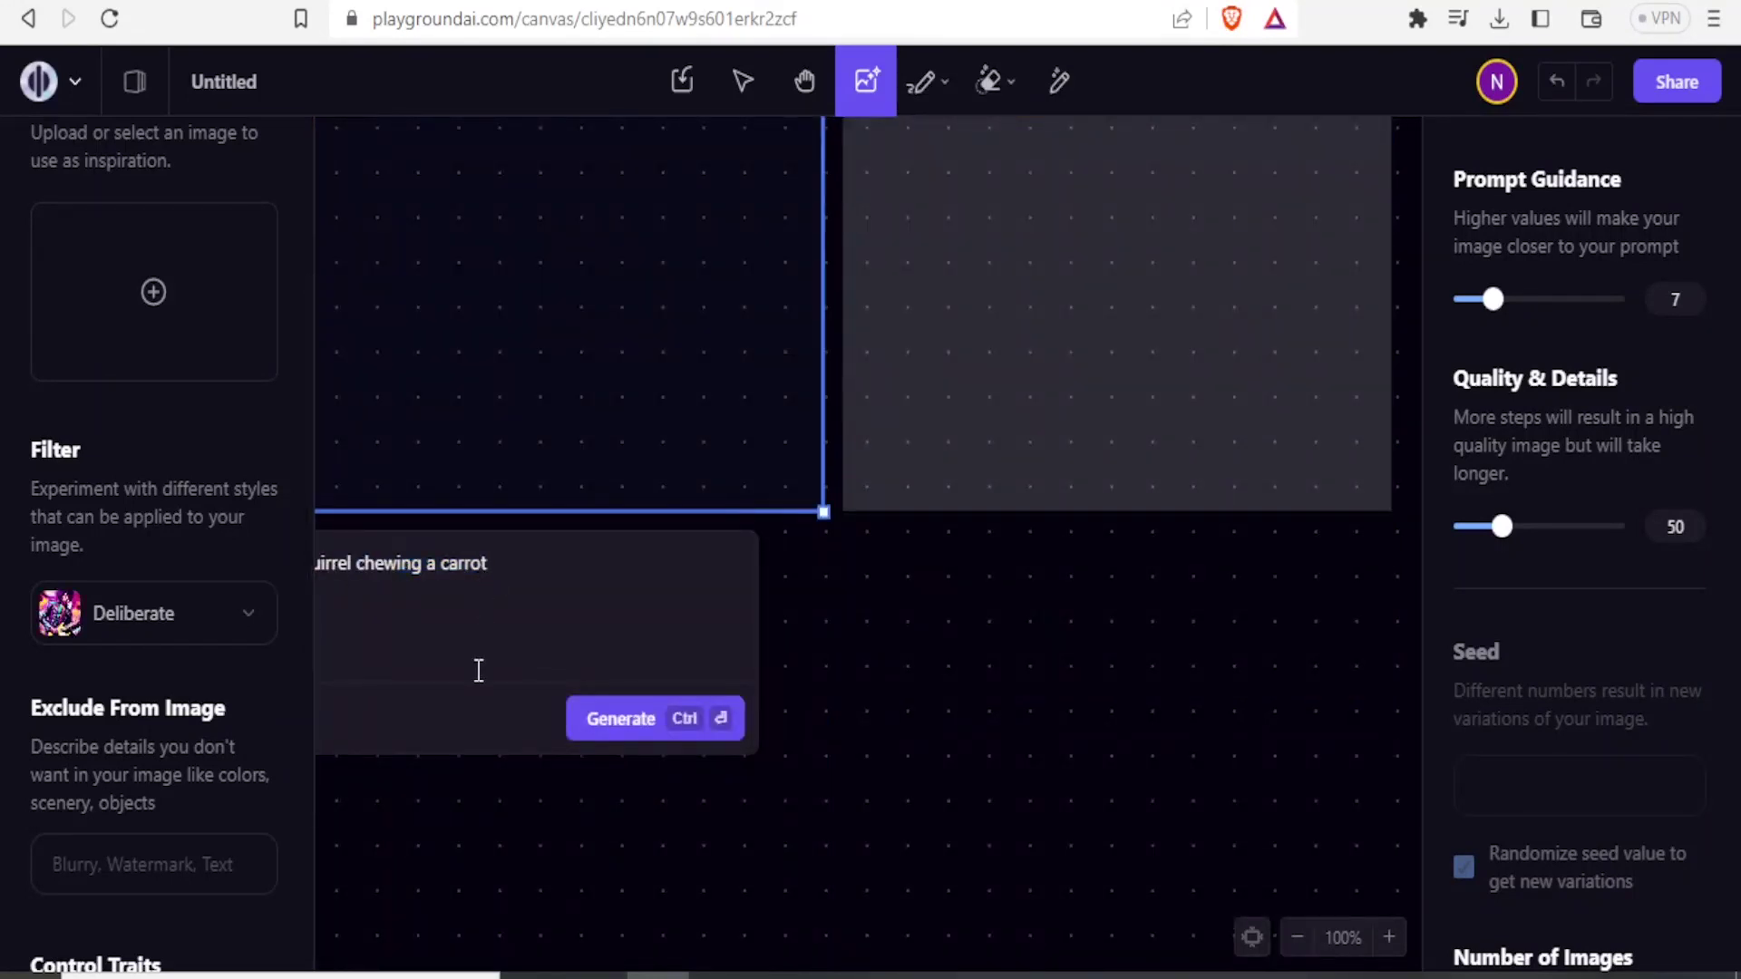
Step: Replace the prompt with "A boy holding a spear" and generate images with the Deliberate filter
key(ctrl+a)
text(A boy holding a spear)
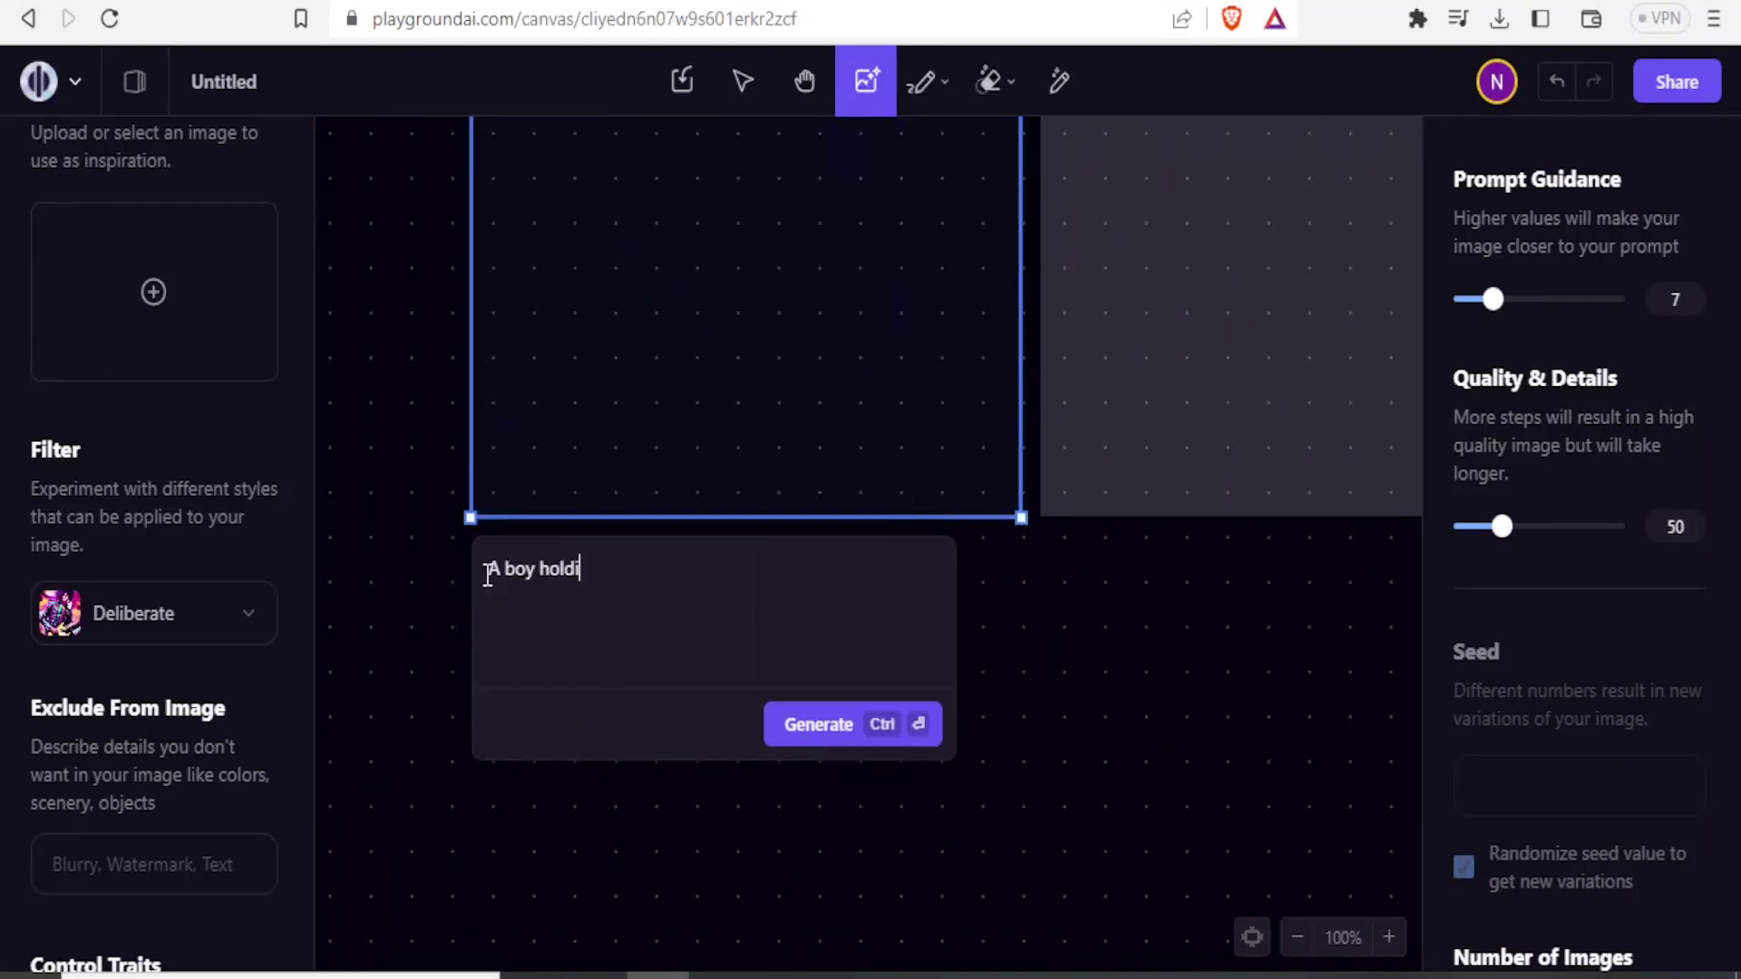
click(800, 737)
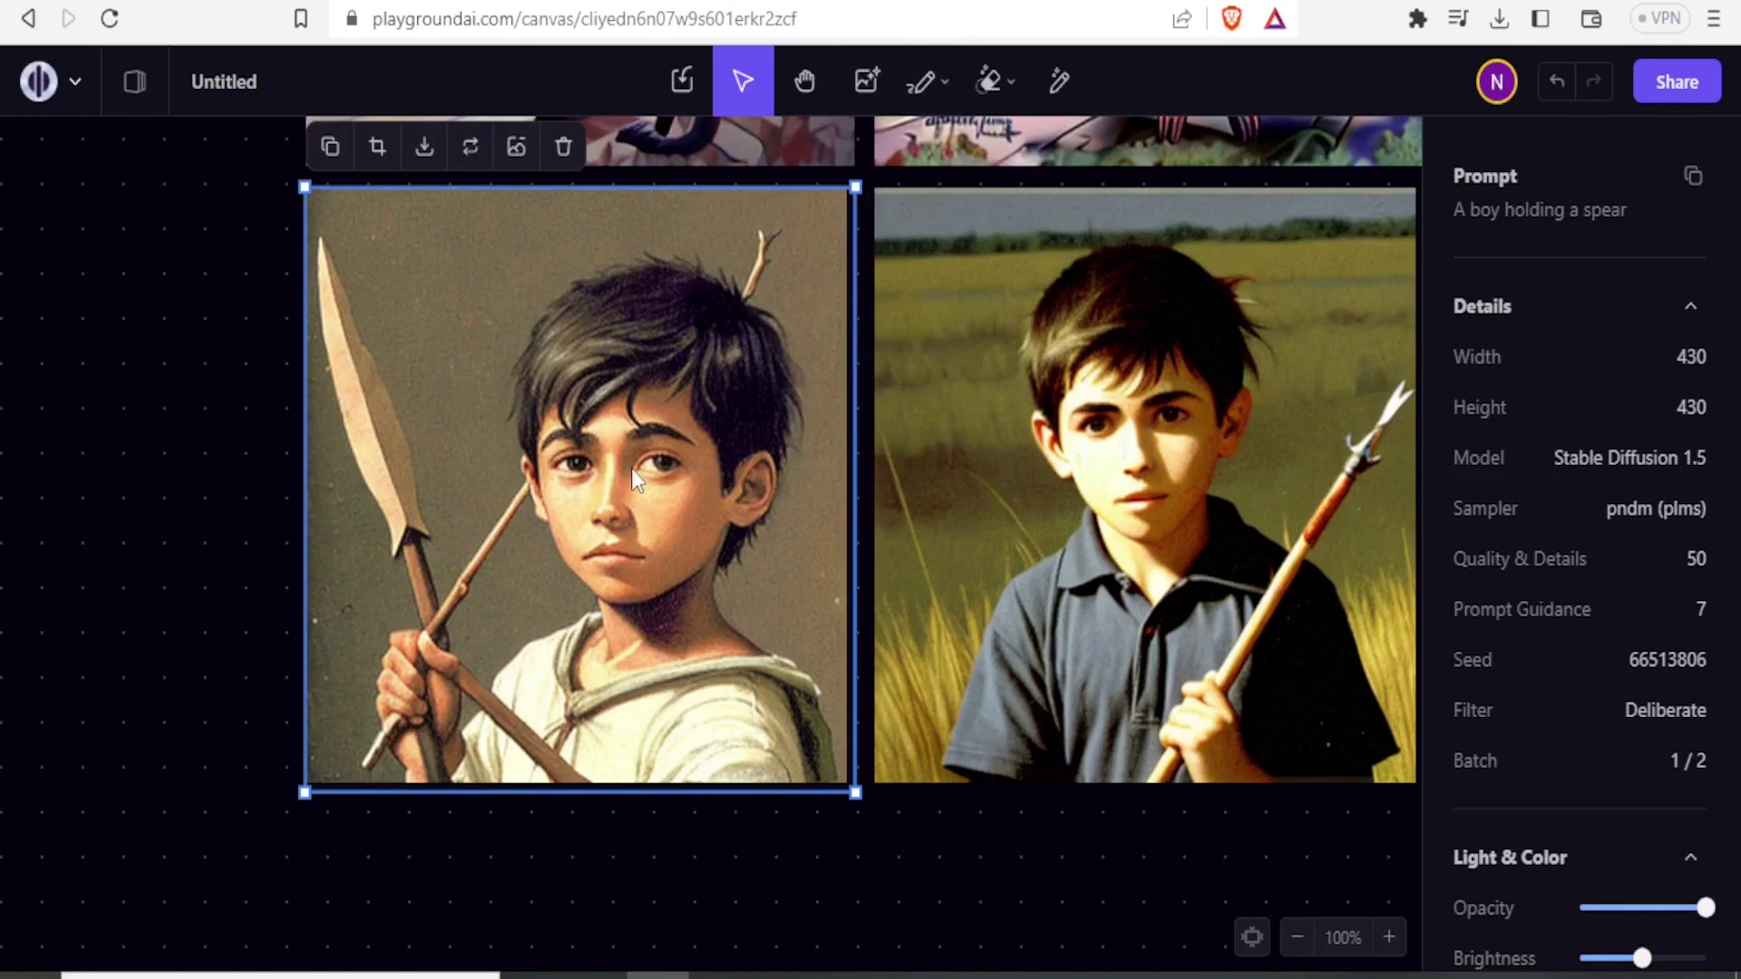
Step: Choose the Lush illumination filter and generate the spear prompt with the generation frame overlapping both boy images
click(866, 83)
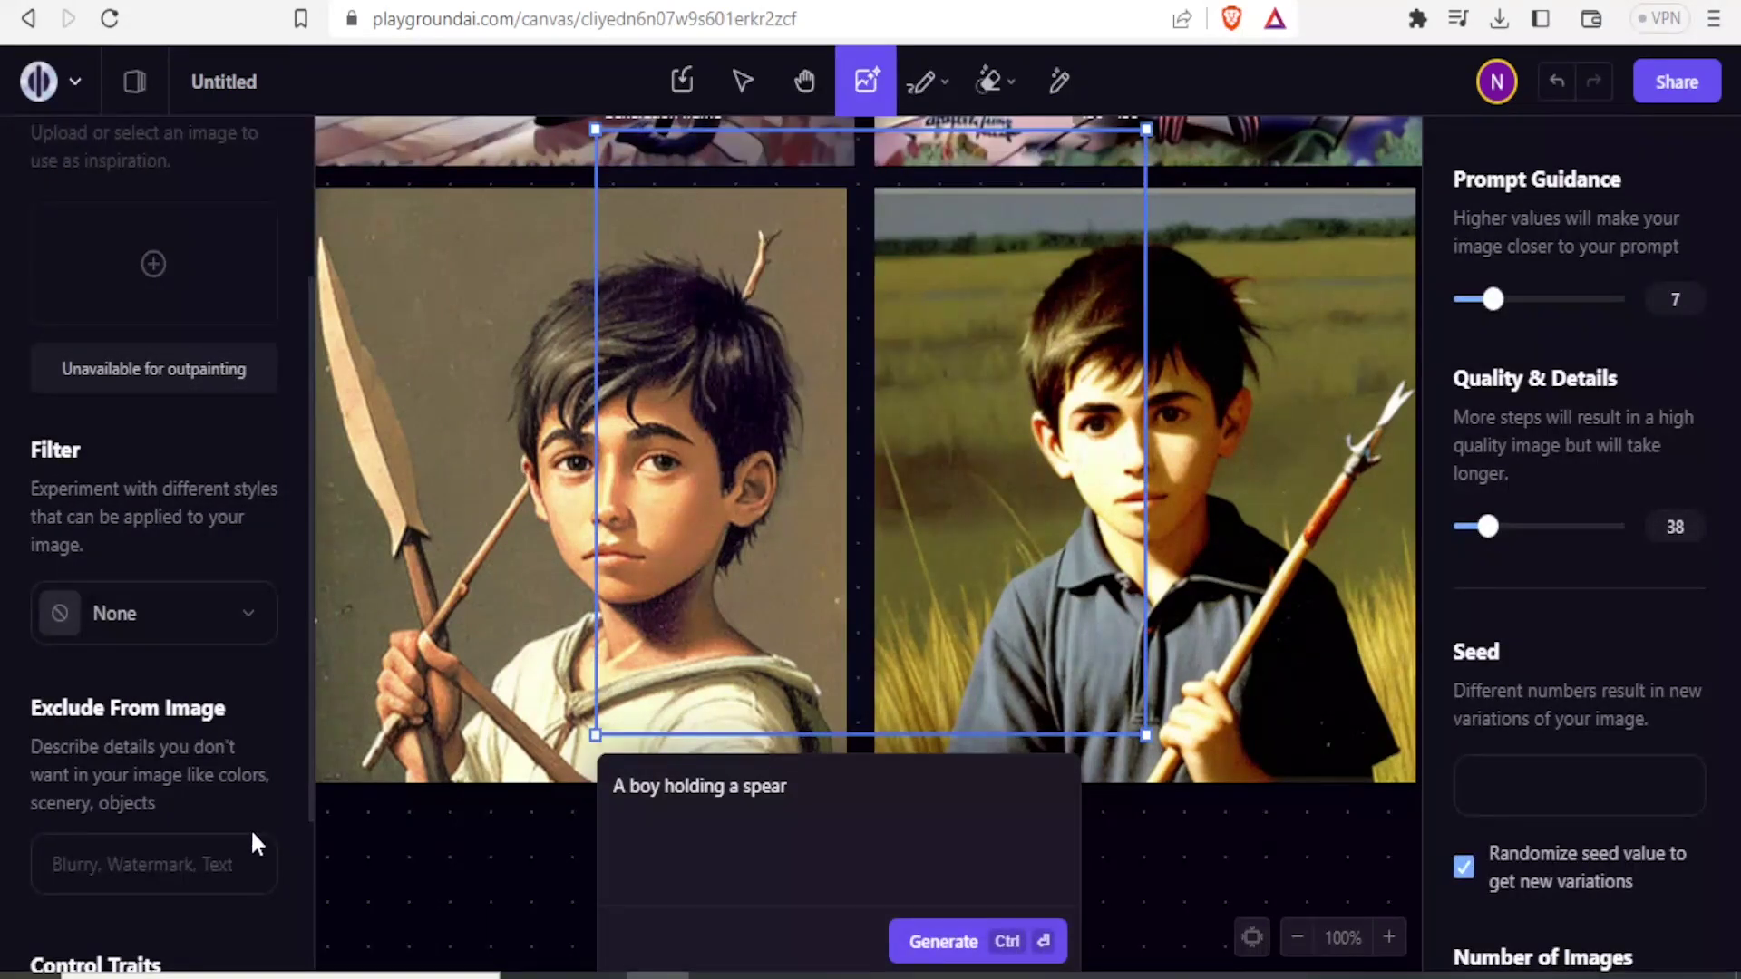
click(245, 626)
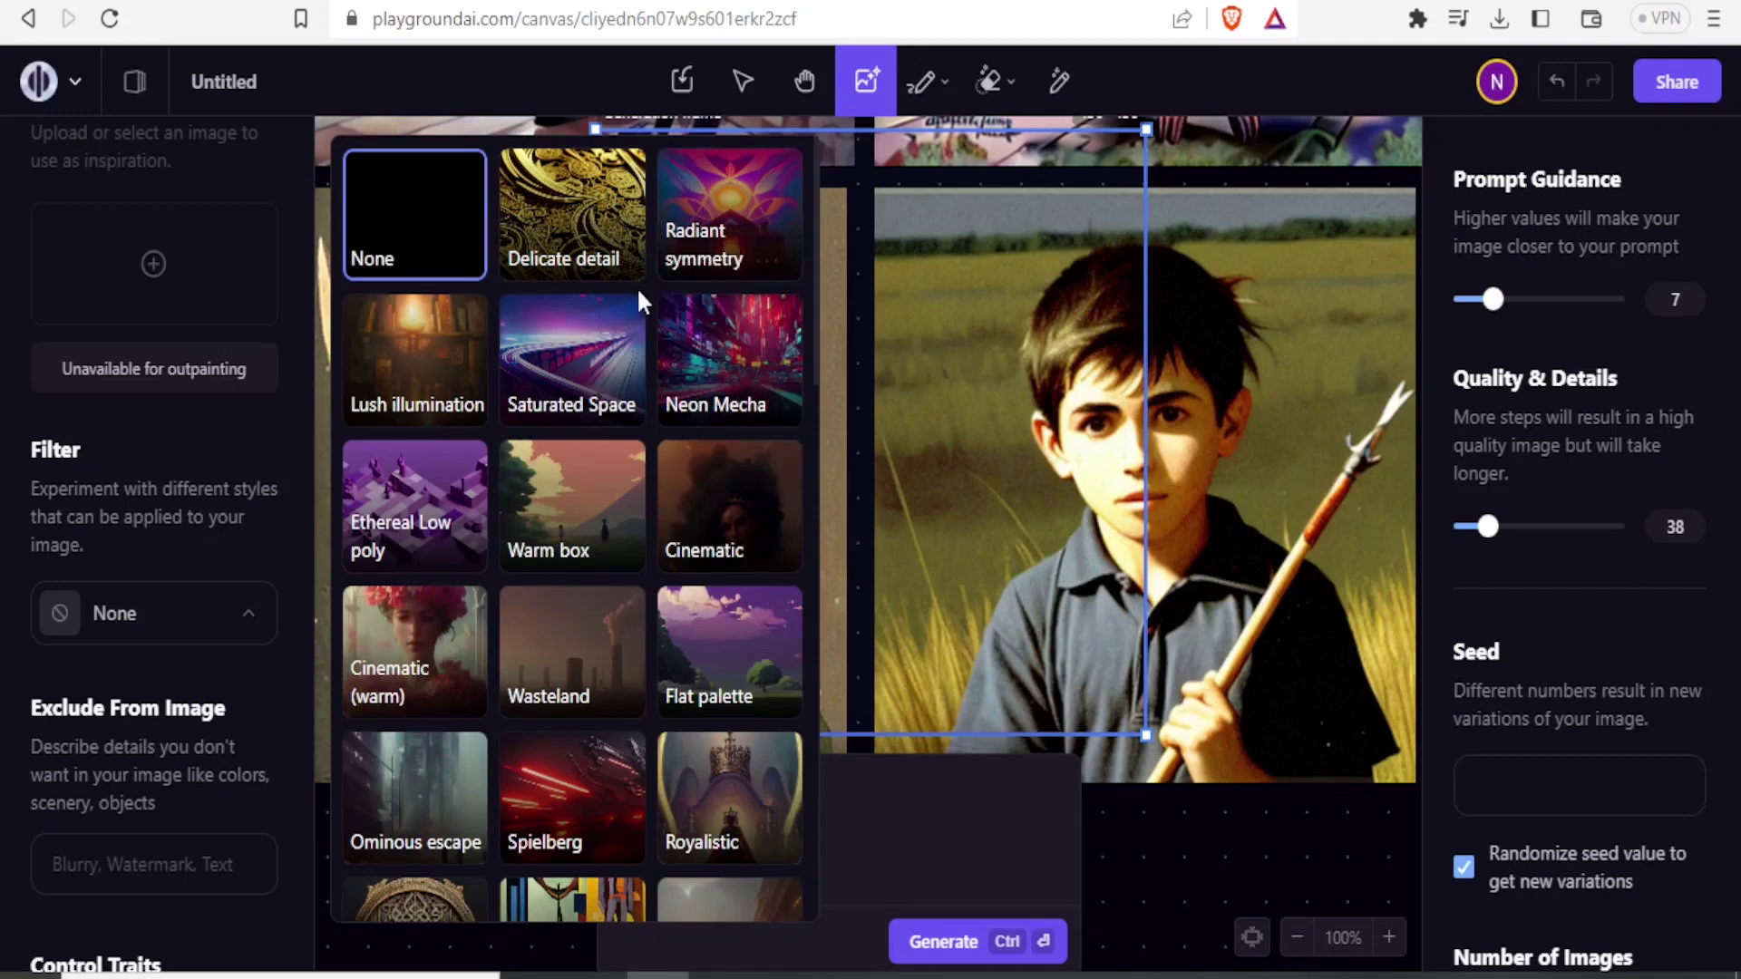
click(450, 376)
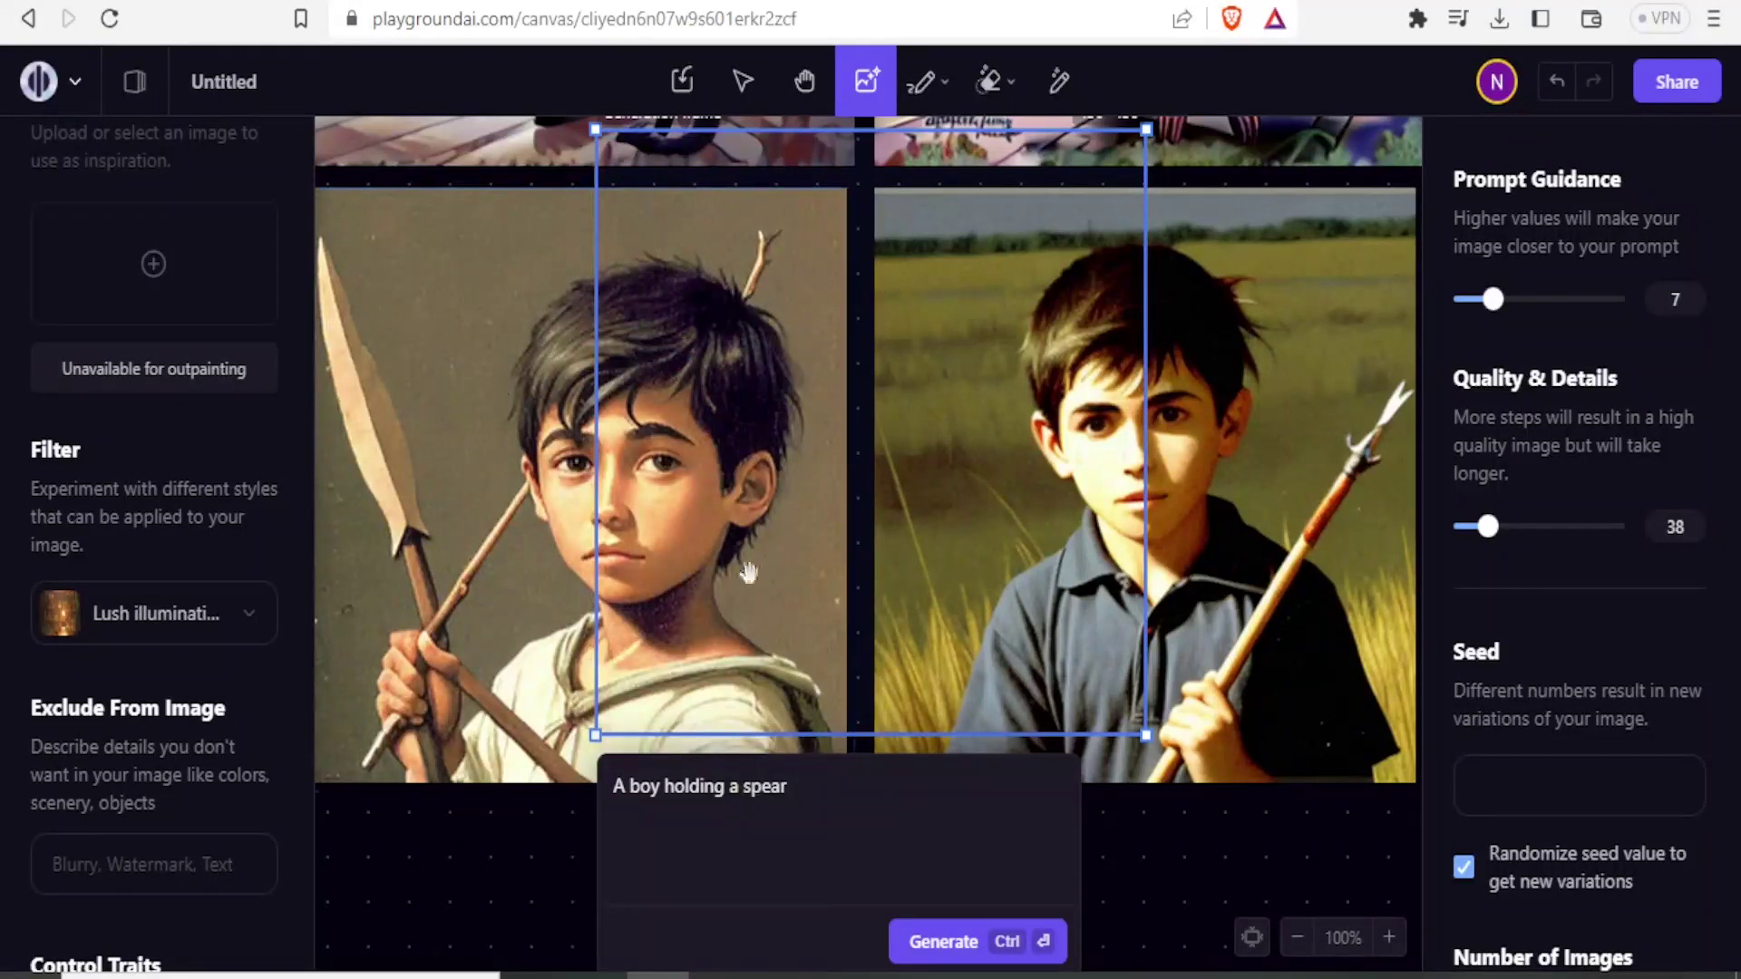
click(948, 942)
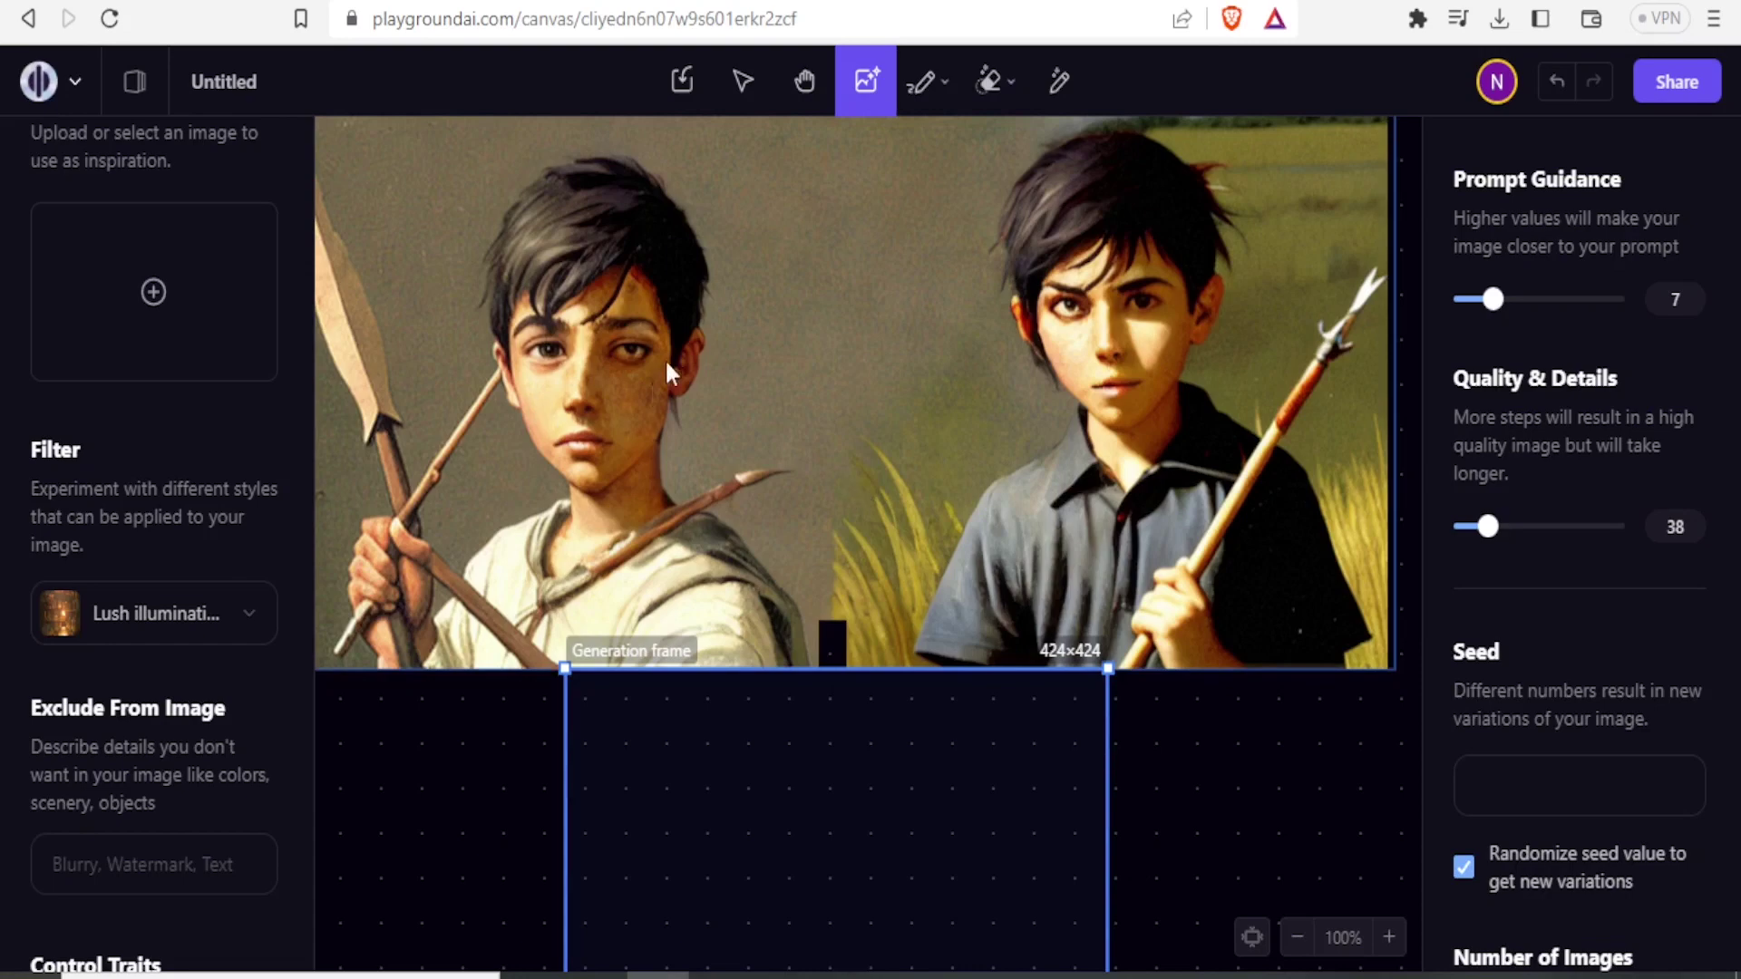
Step: Inspect the merged image of the two boys and delete it from the canvas
click(803, 83)
scroll(777, 144, up, 1)
scroll(778, 144, down, 1)
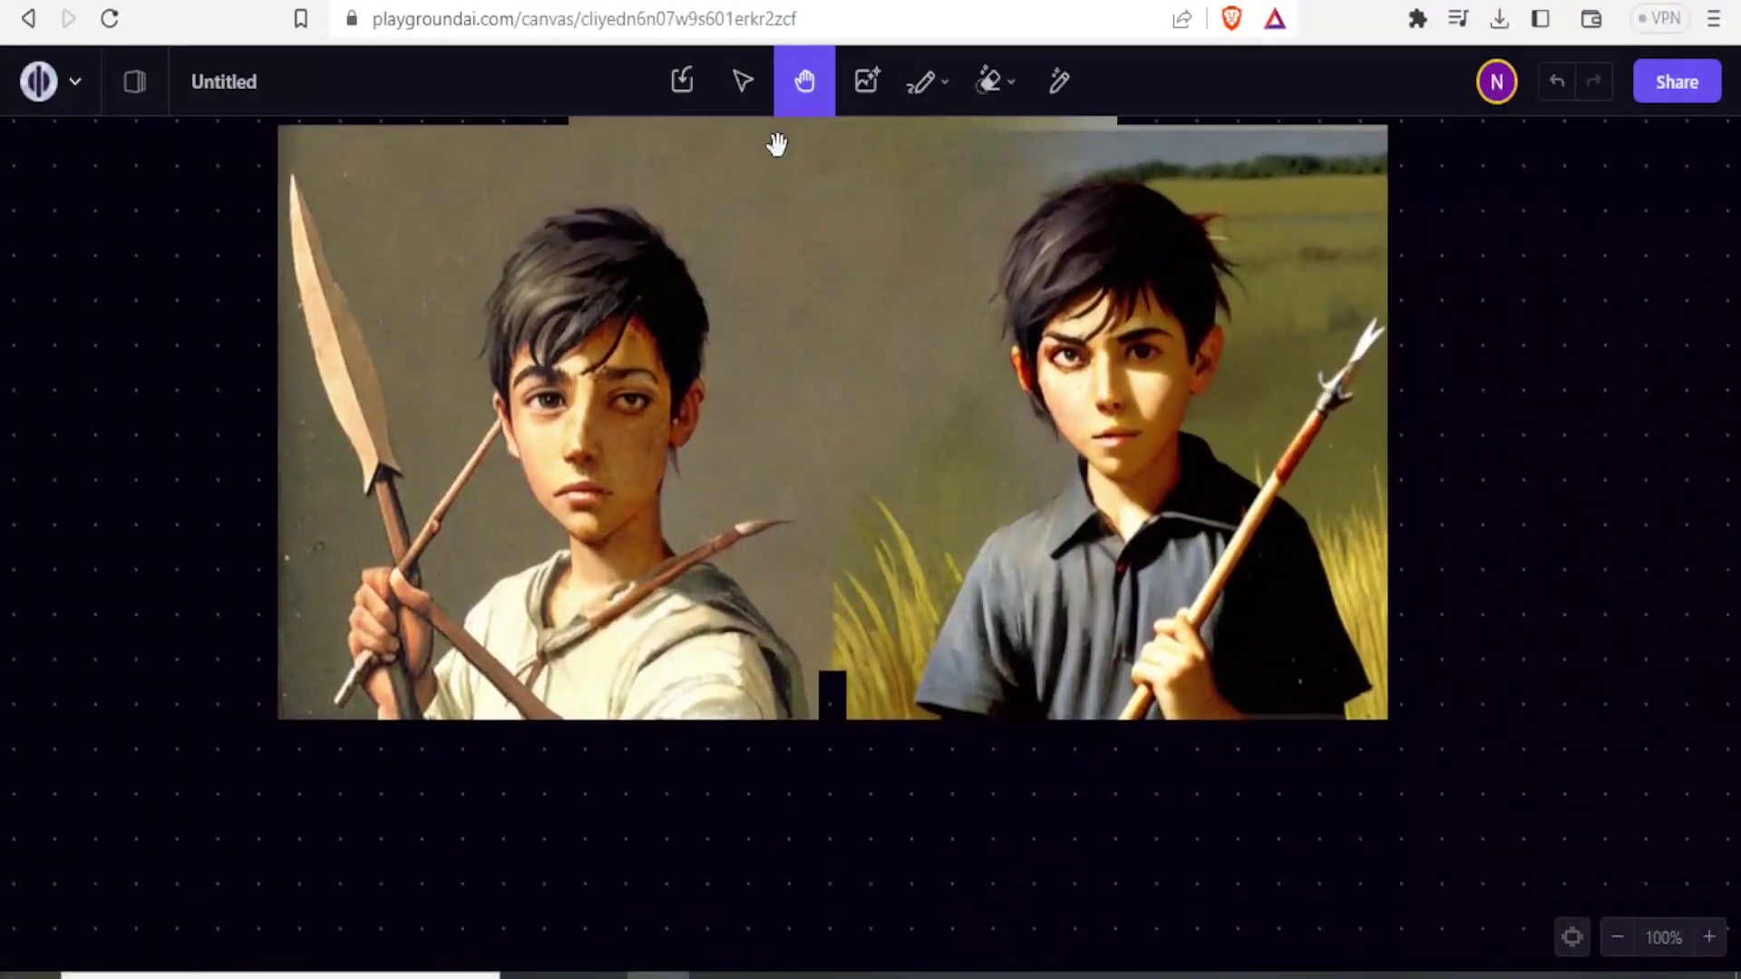
click(867, 91)
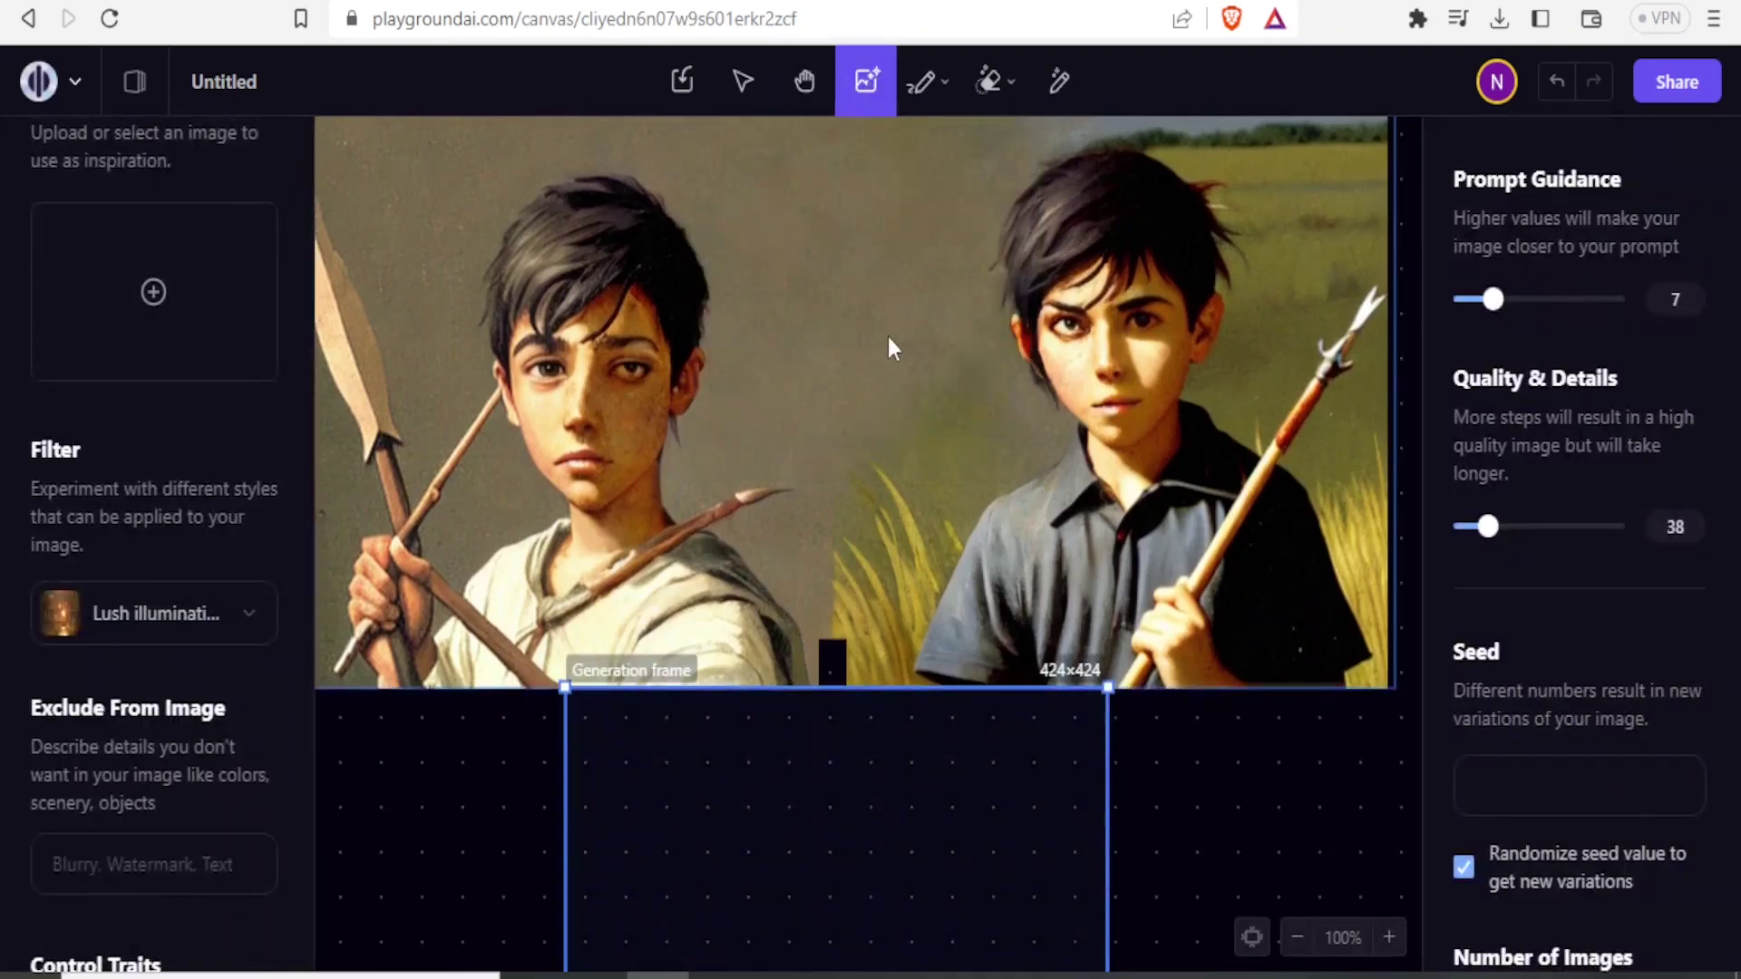
right_click(1013, 294)
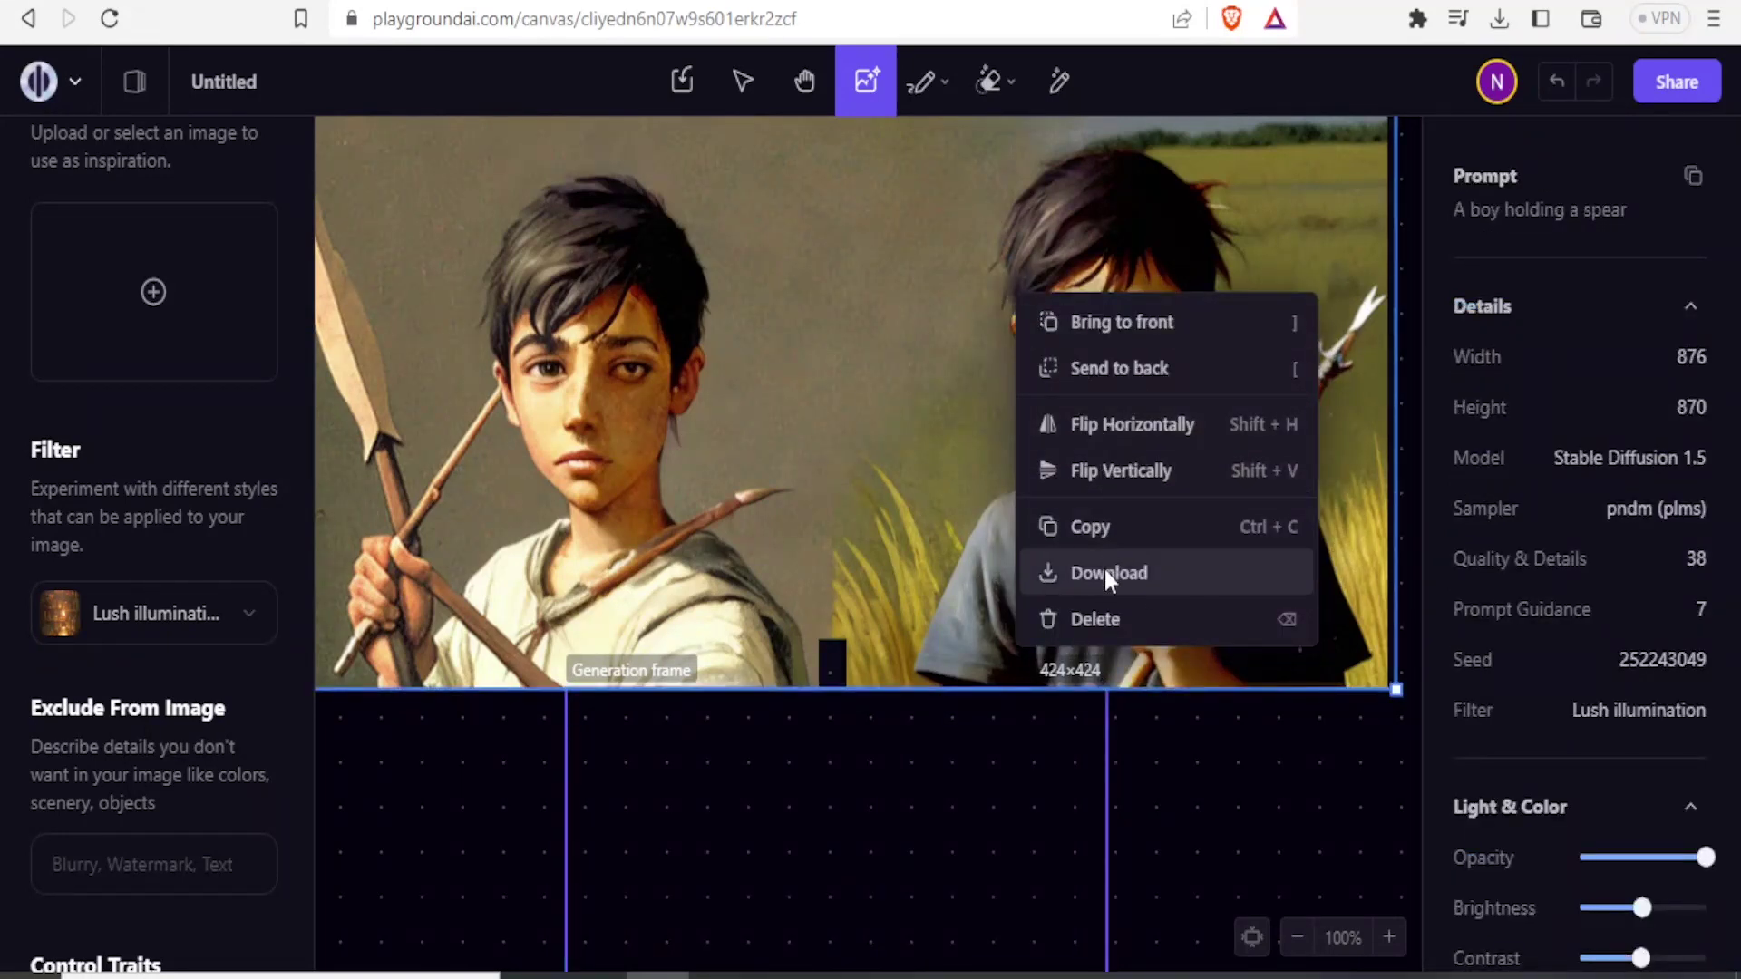
click(1086, 626)
Step: Try painting green strokes of size 24 over the belly of the middle first-row squirrel, and undo them
scroll(1195, 504, down, 2)
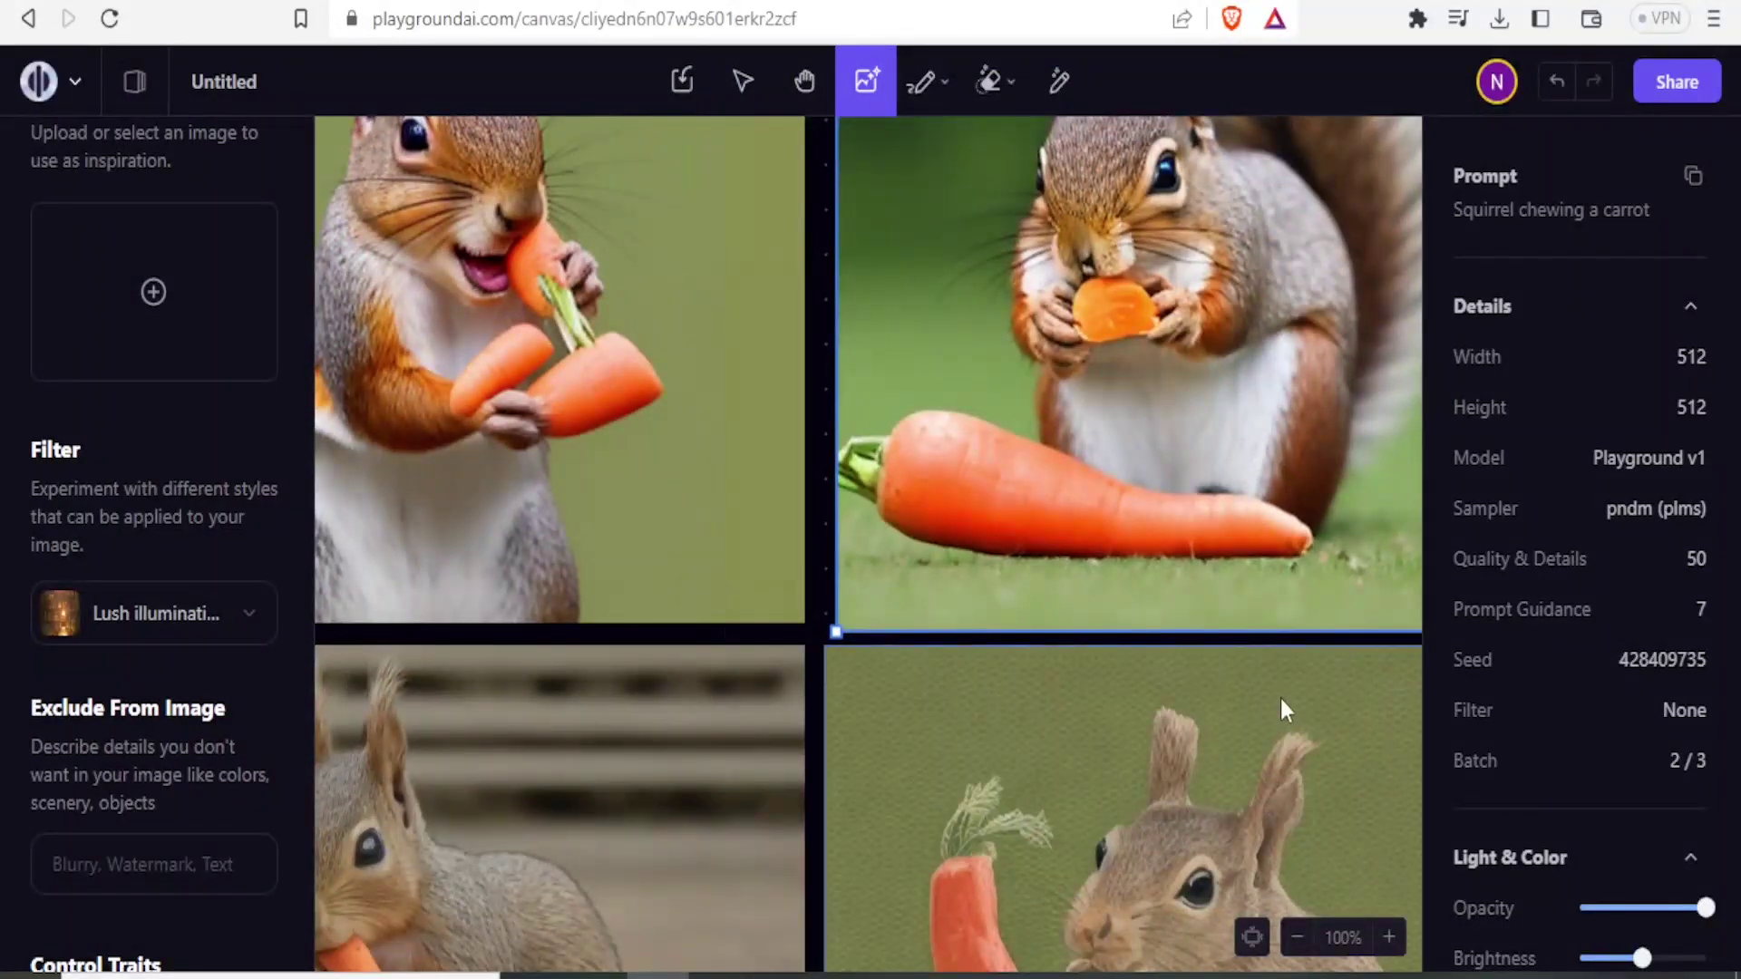
scroll(1200, 426, down, 1)
scroll(1200, 426, up, 3)
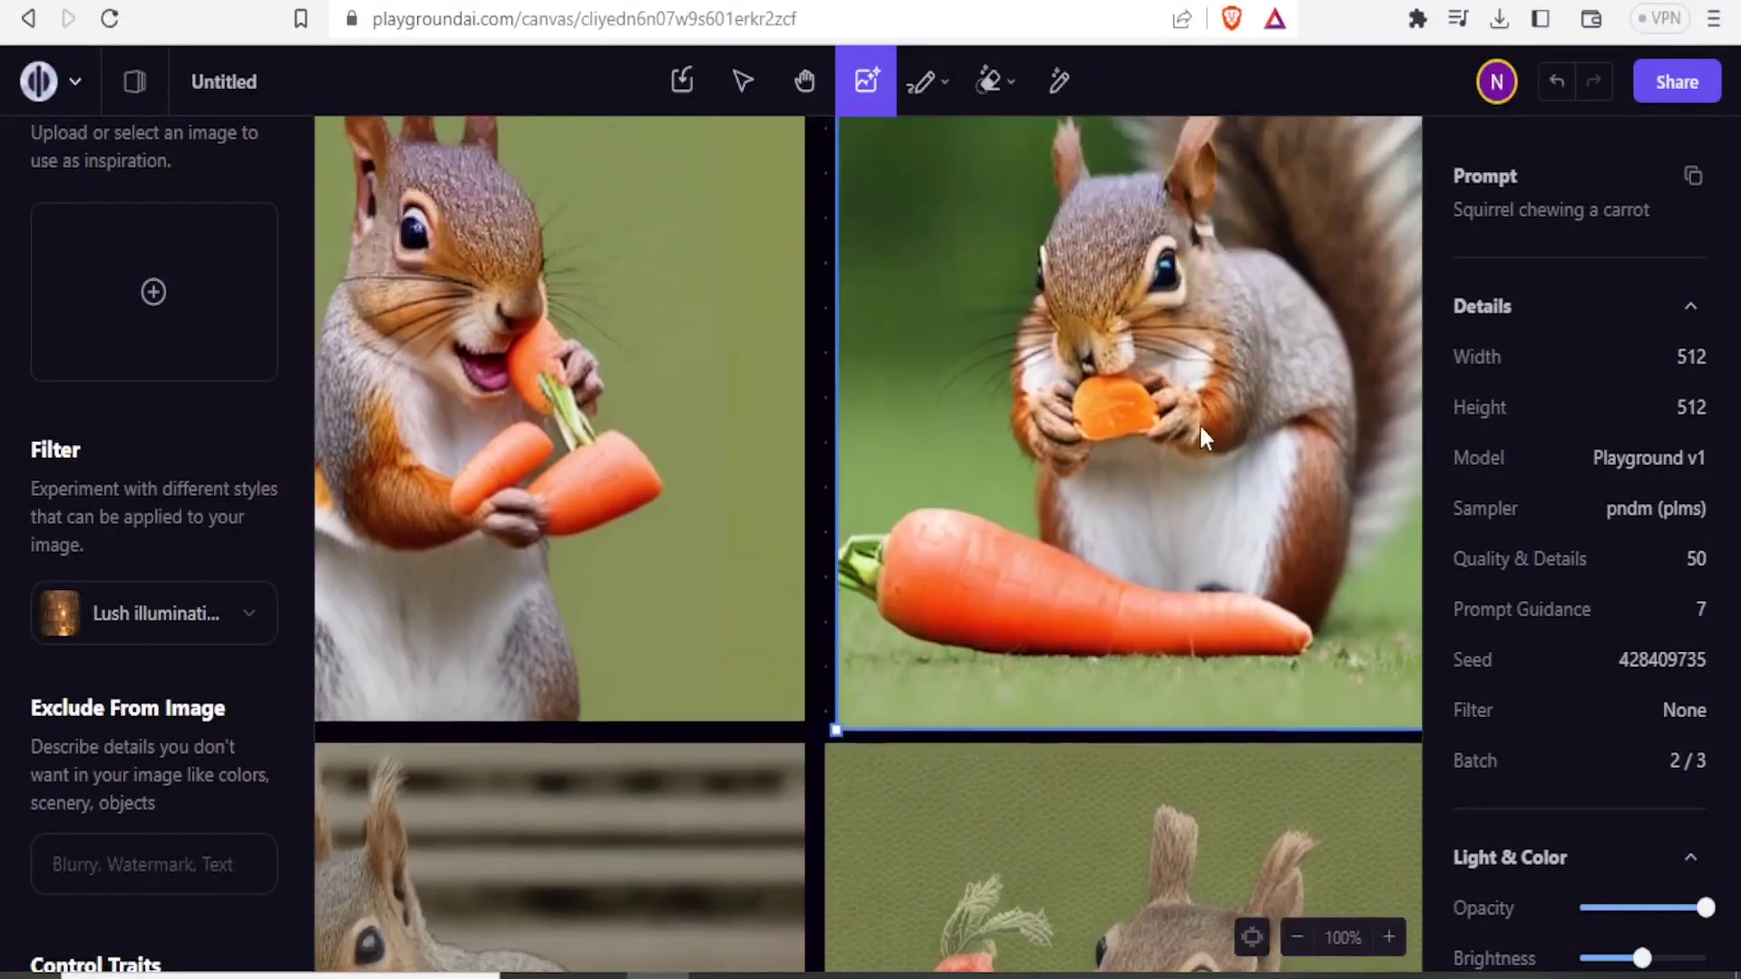
click(929, 104)
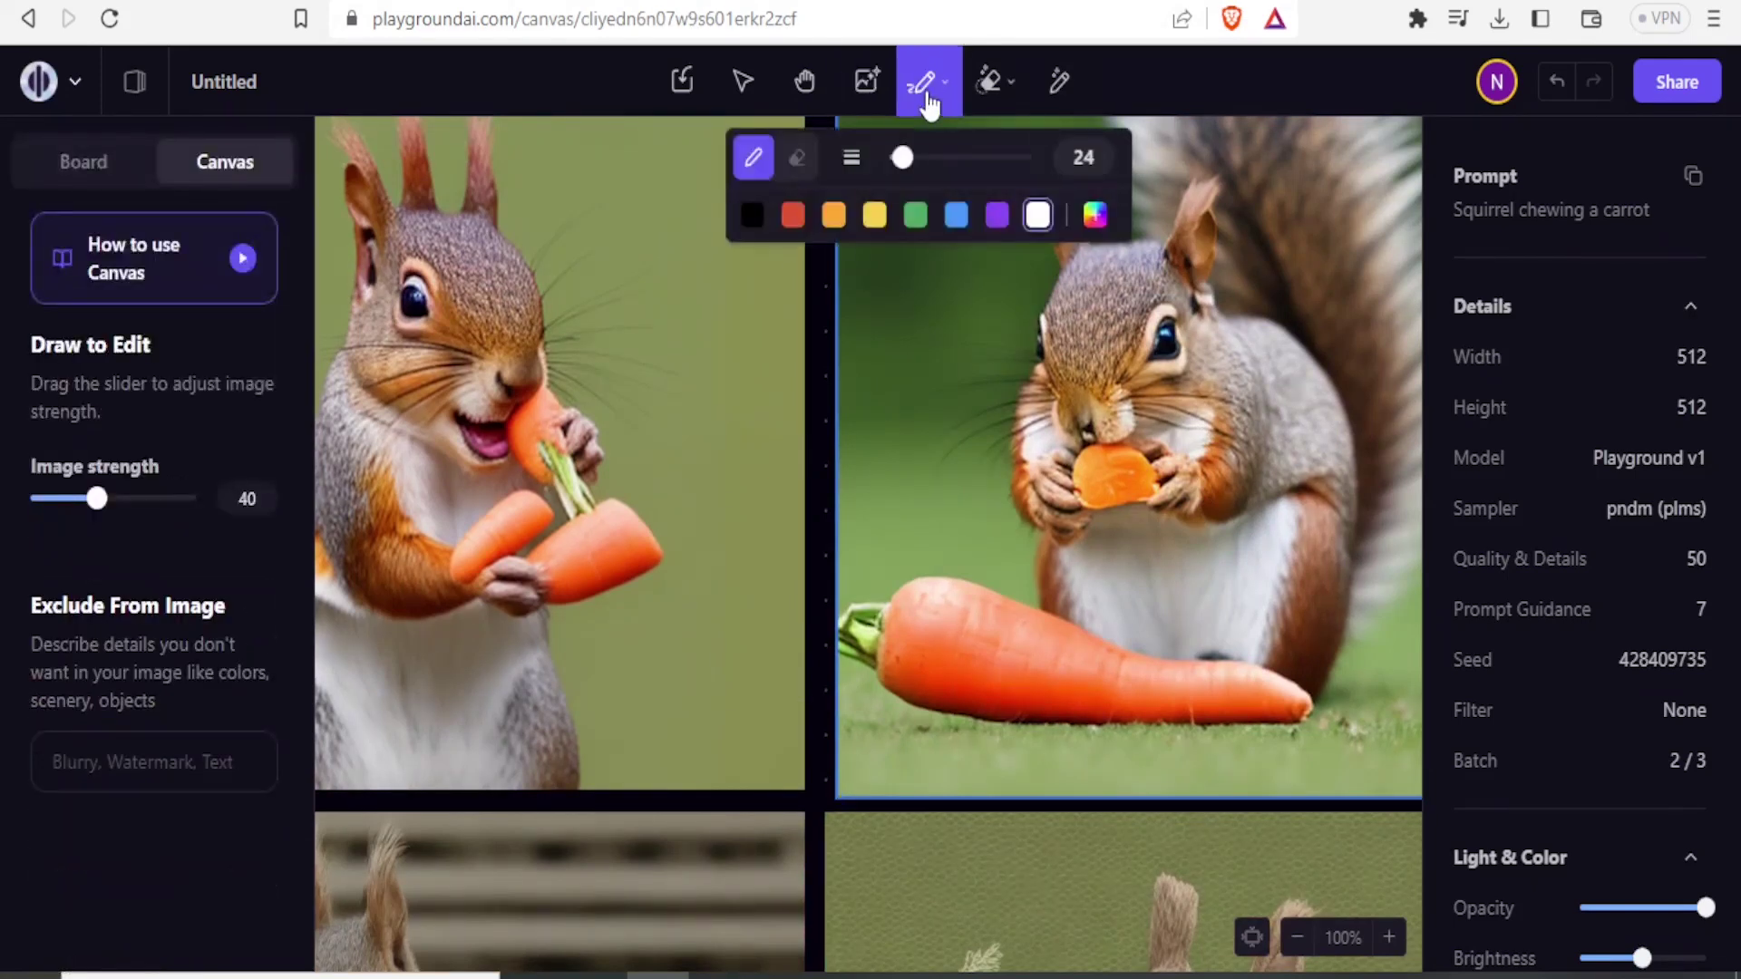
click(912, 231)
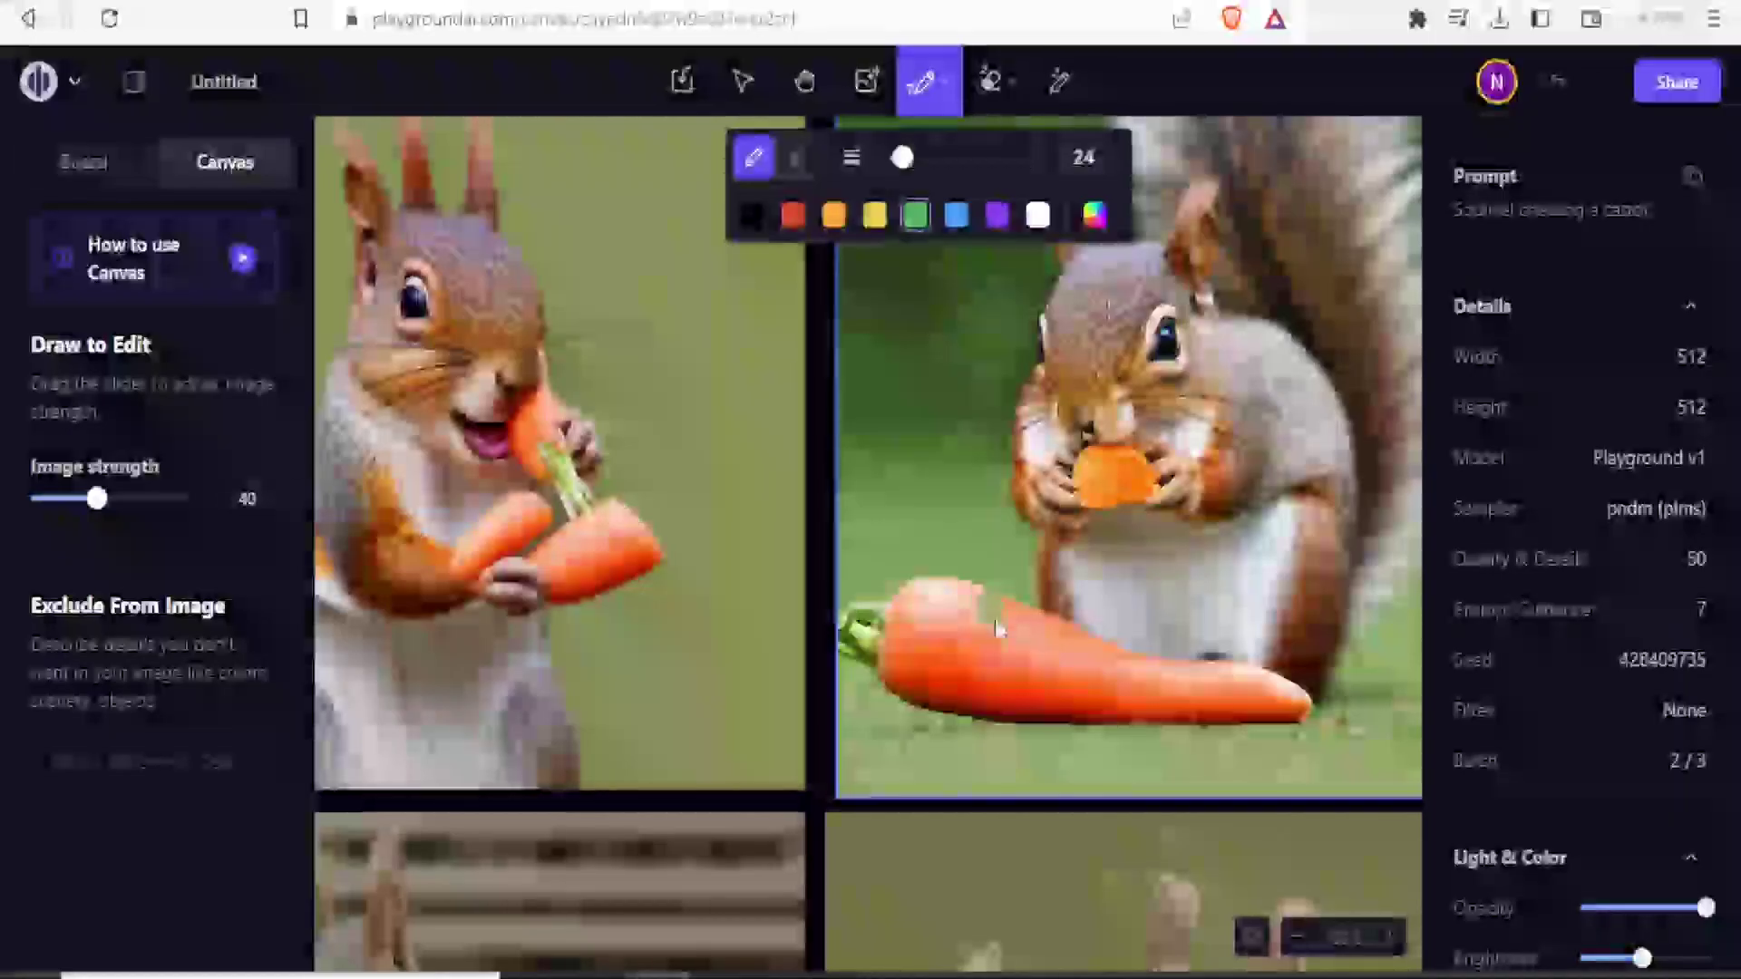
mouse_move(1094, 602)
mouse_down()
mouse_move(1221, 595)
mouse_move(1067, 533)
mouse_move(1033, 550)
mouse_move(1198, 585)
mouse_move(1108, 552)
mouse_move(1270, 565)
mouse_move(1138, 603)
mouse_move(1261, 606)
mouse_move(1117, 638)
mouse_move(1301, 596)
mouse_move(1123, 644)
mouse_up()
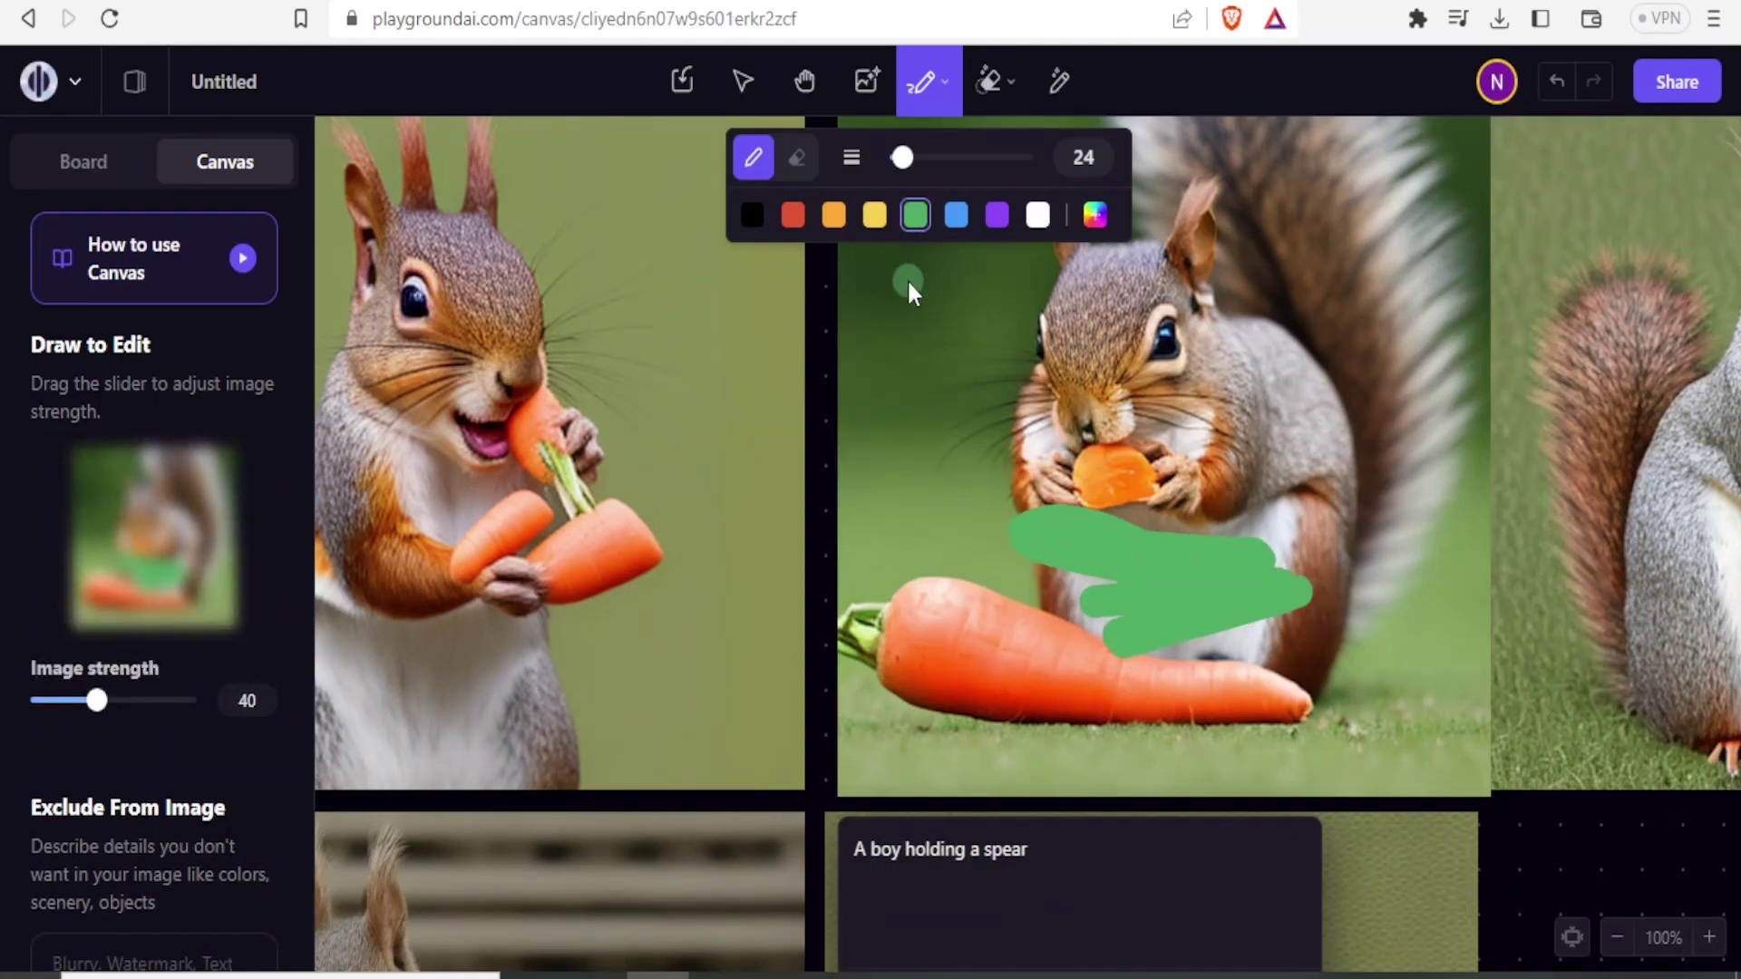
key(ctrl+z)
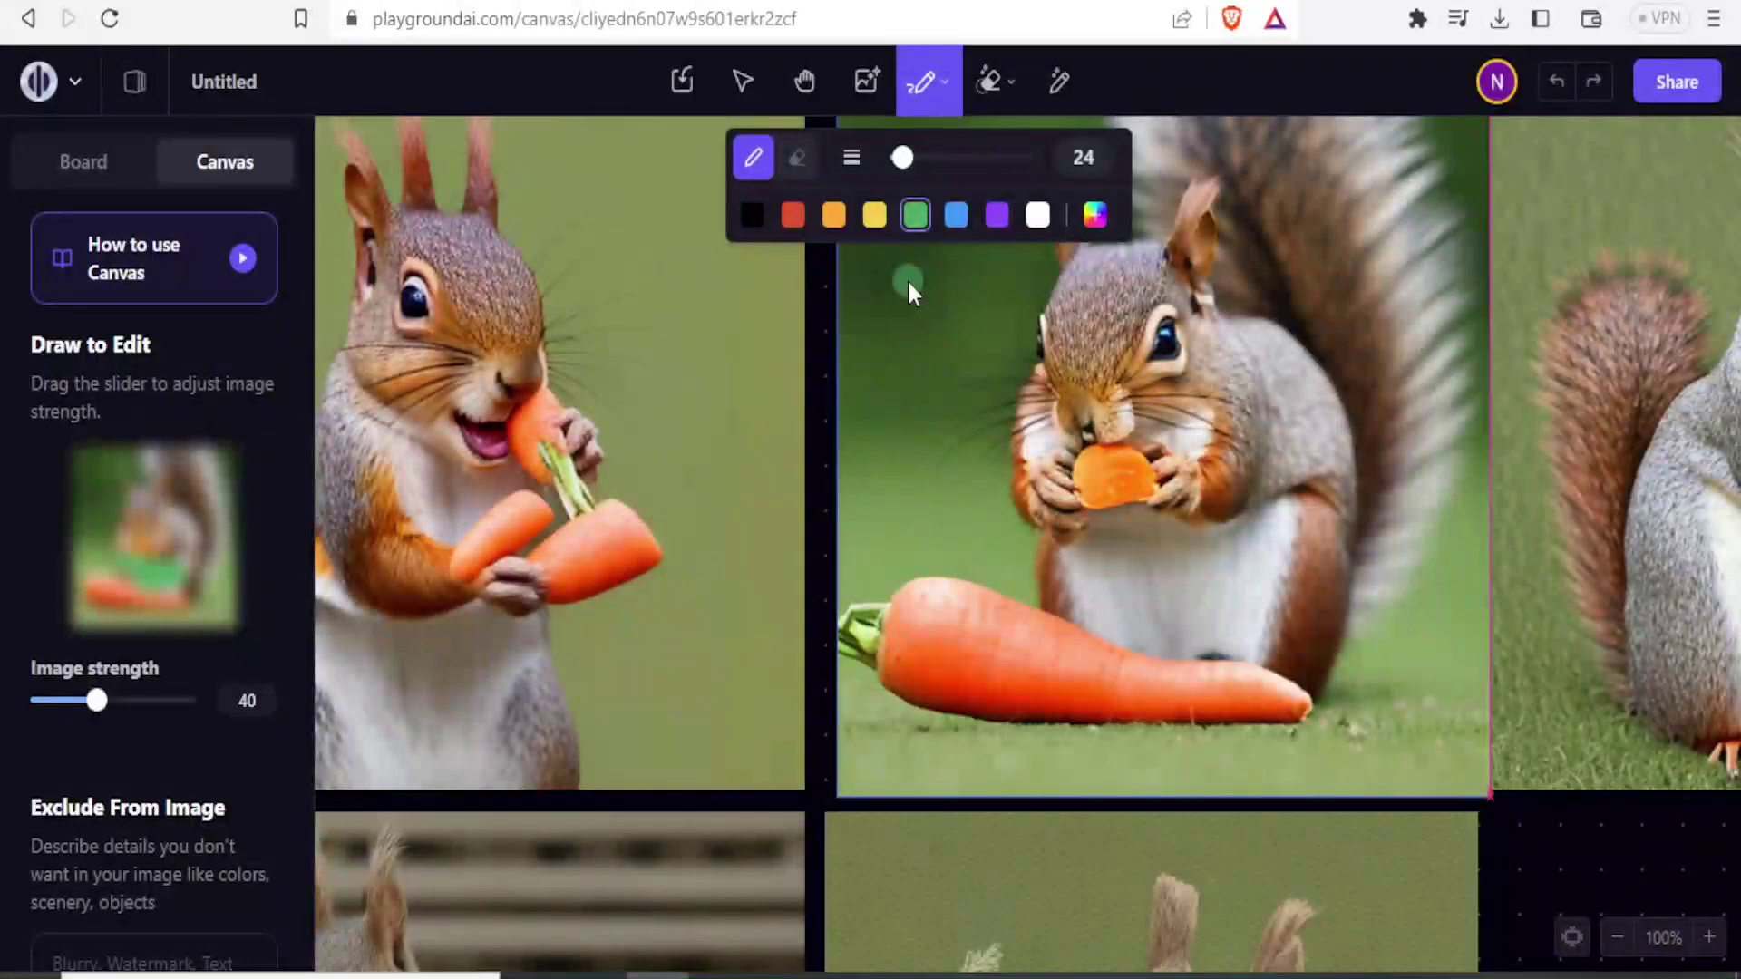
Step: Erase the green top of the large carrot in the middle squirrel image with the object eraser at size 48
click(993, 86)
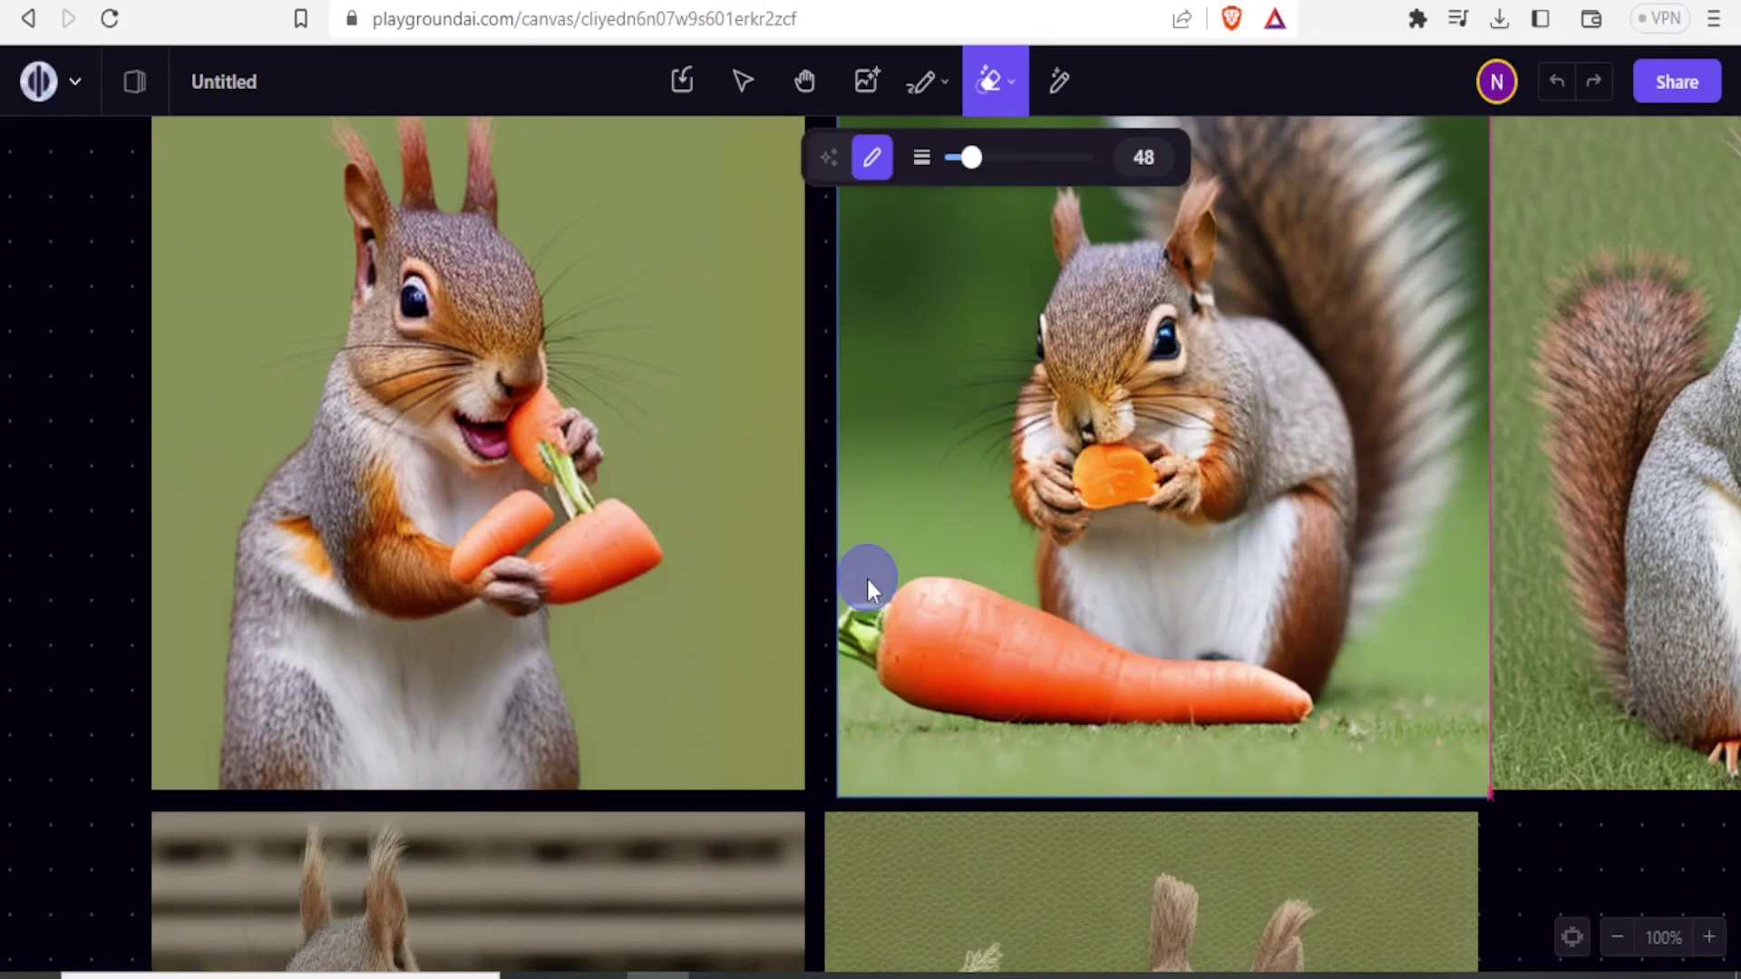
drag(869, 582, 863, 666)
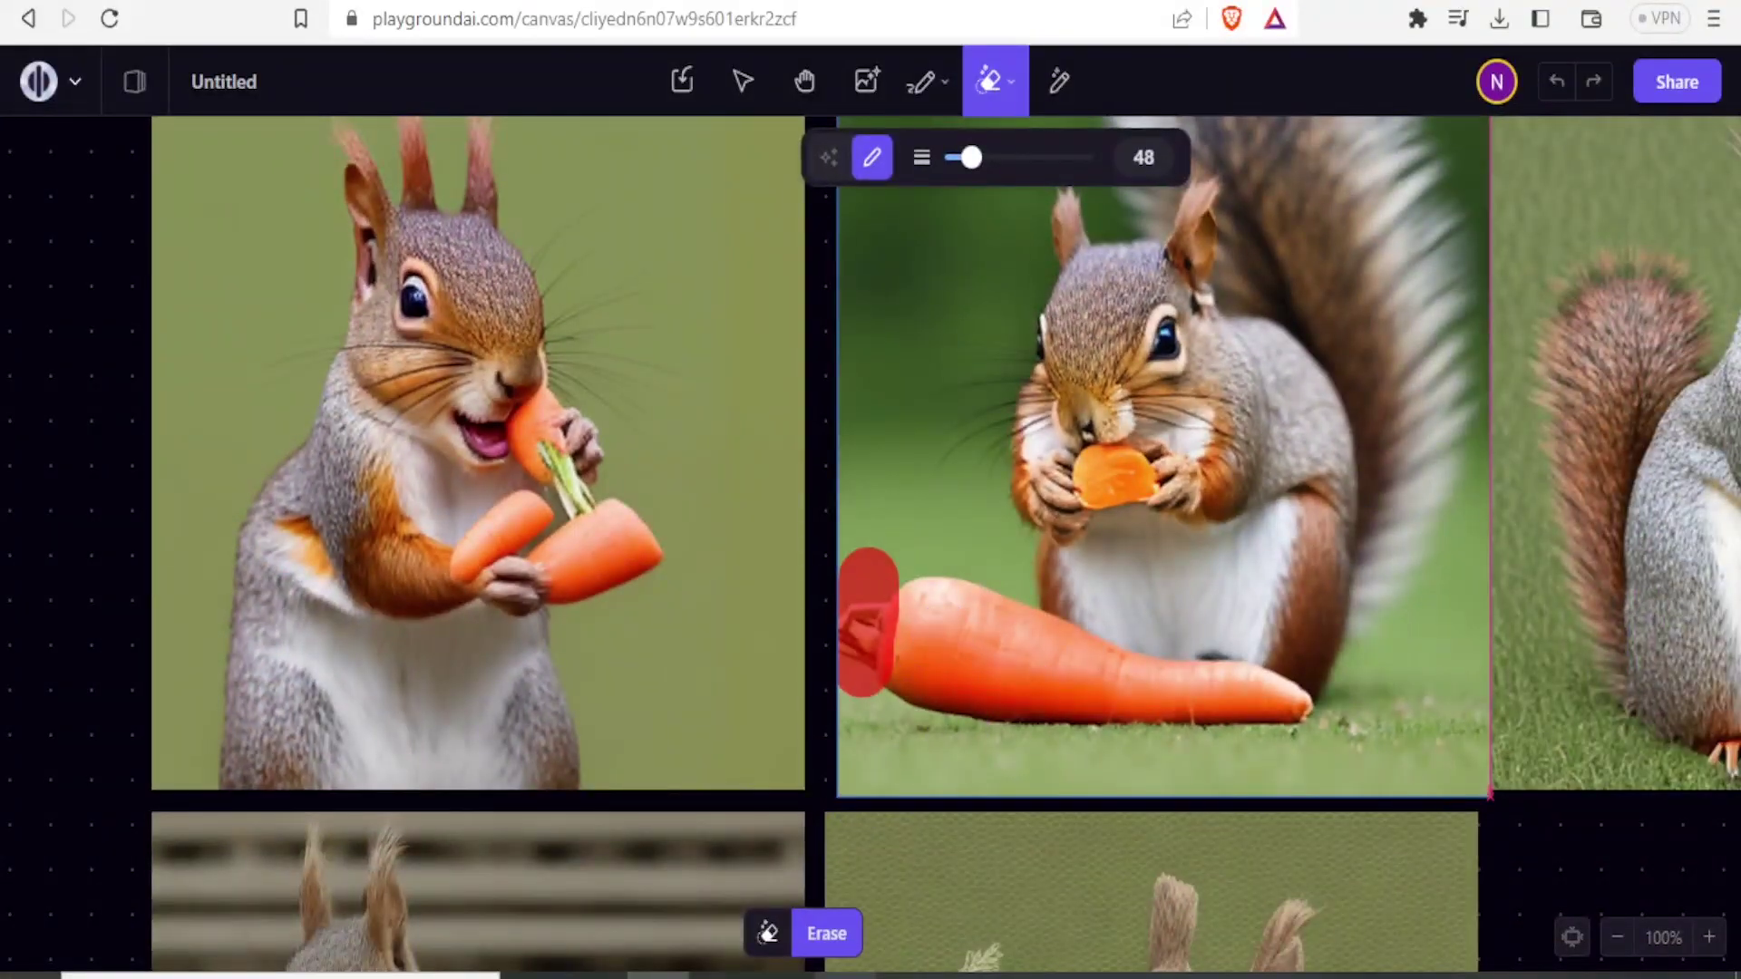
click(827, 934)
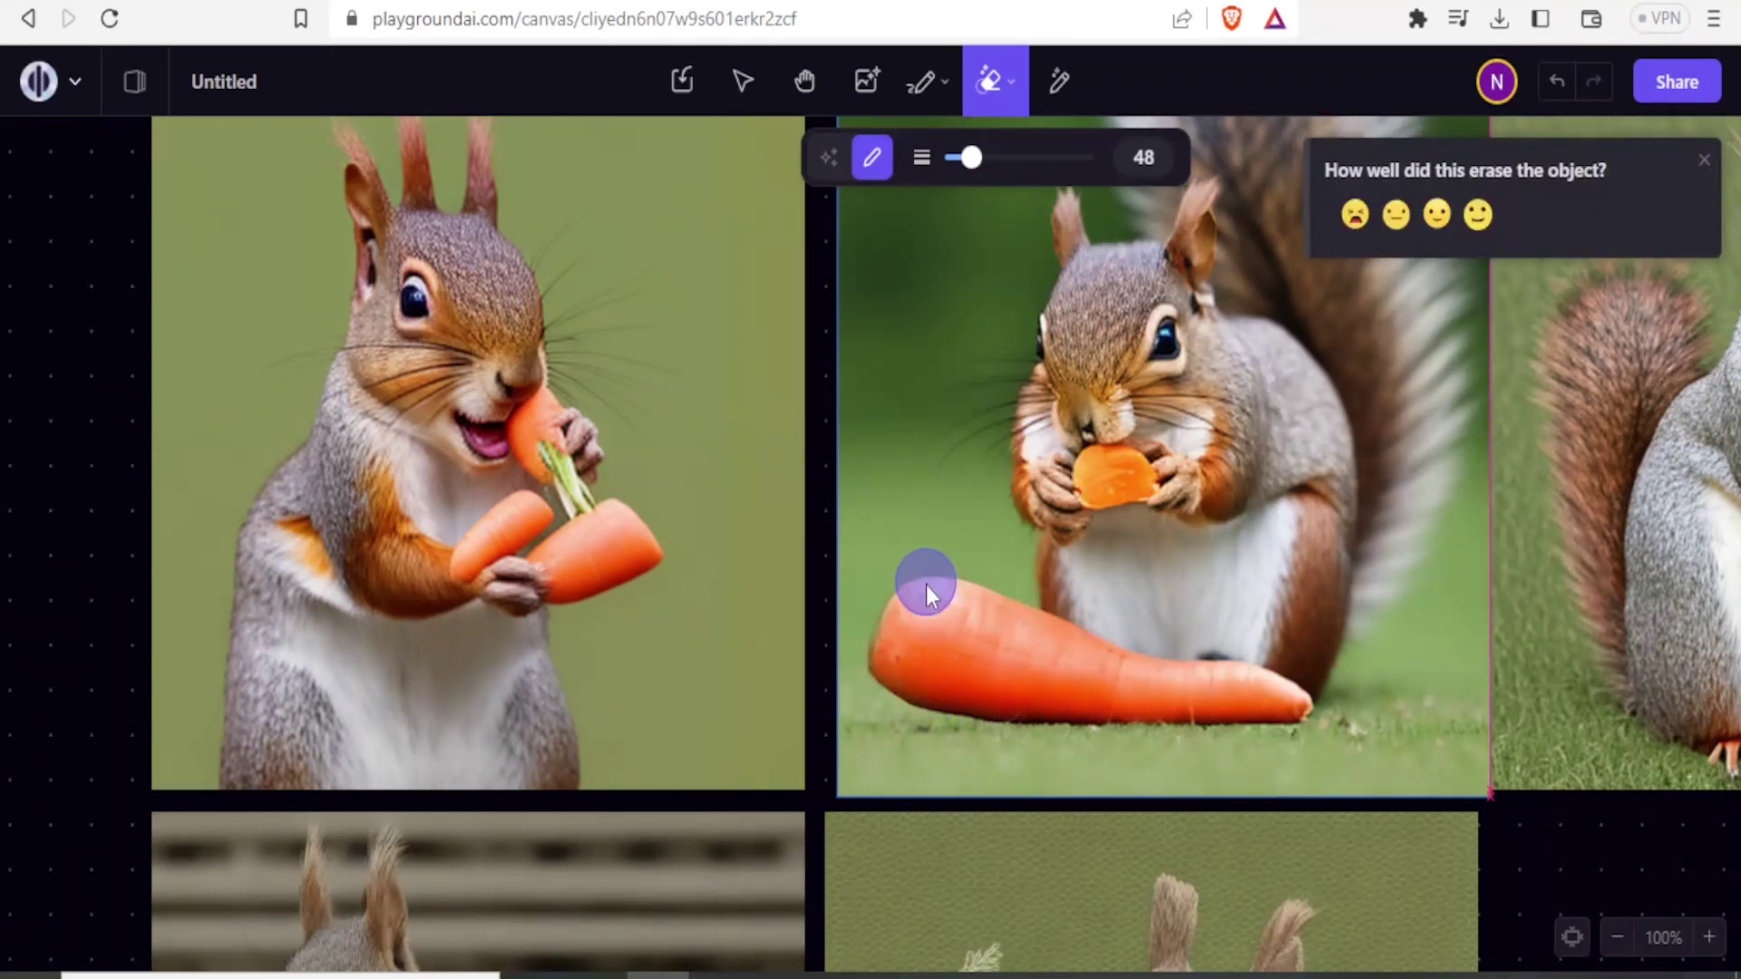
Step: Mask the thick end of the same carrot with the object eraser and erase the masked area
drag(930, 586, 990, 613)
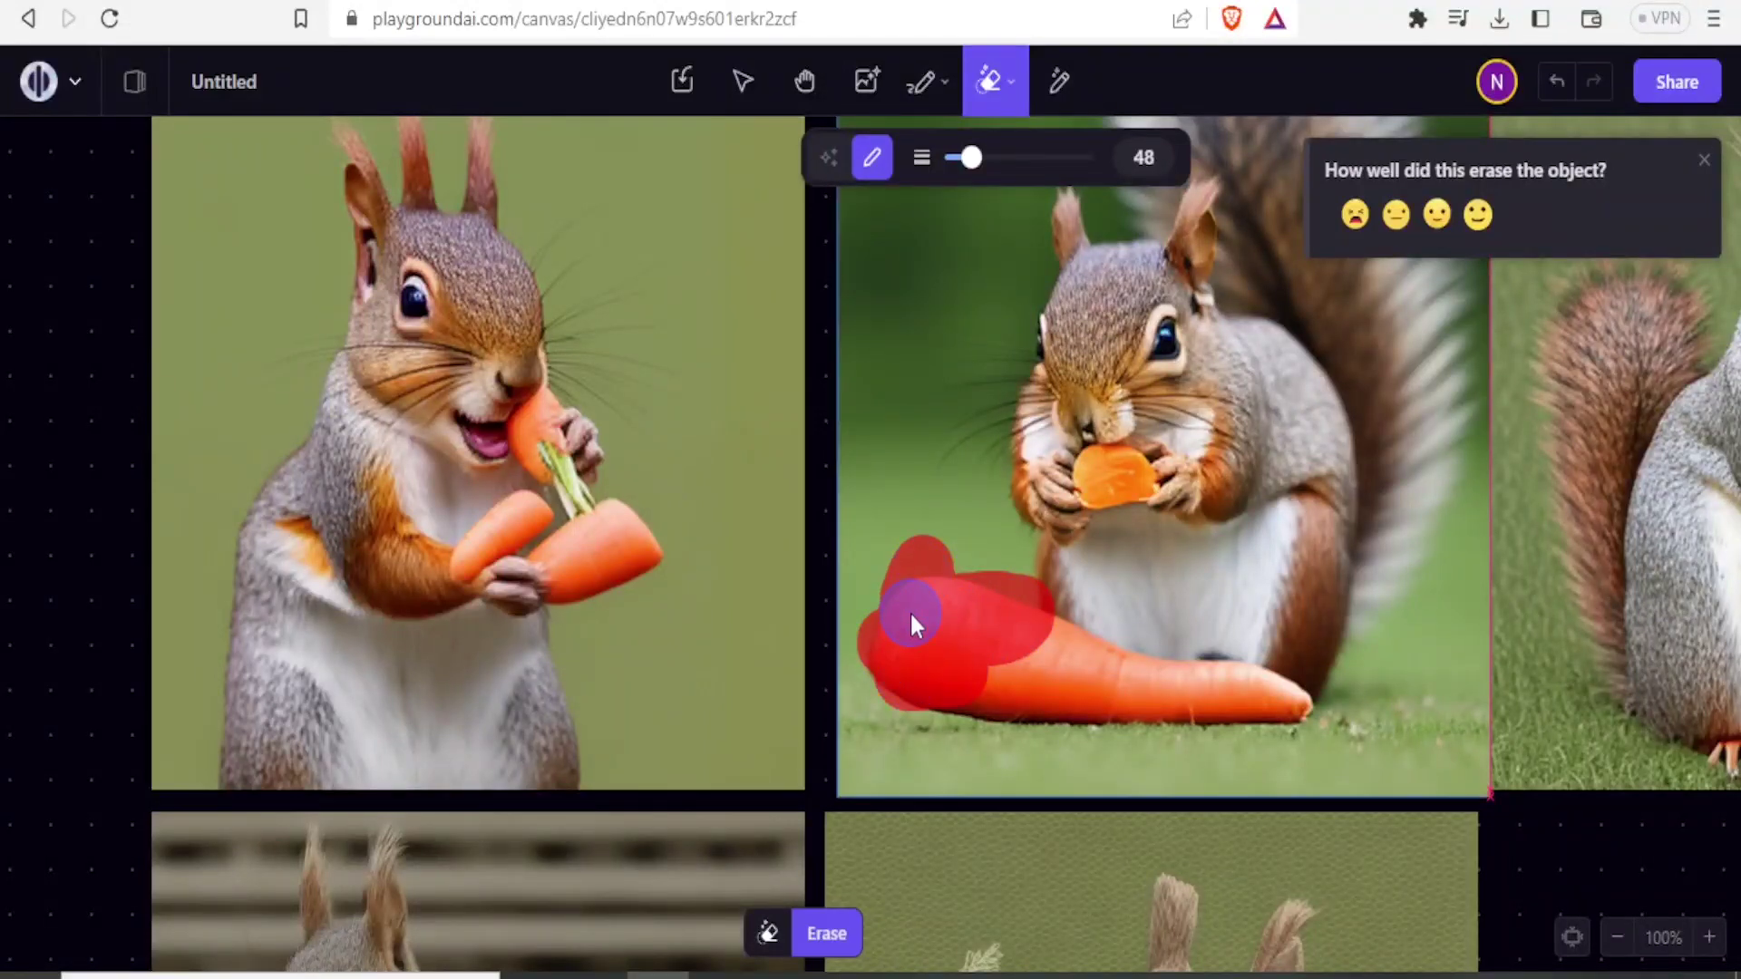
click(826, 934)
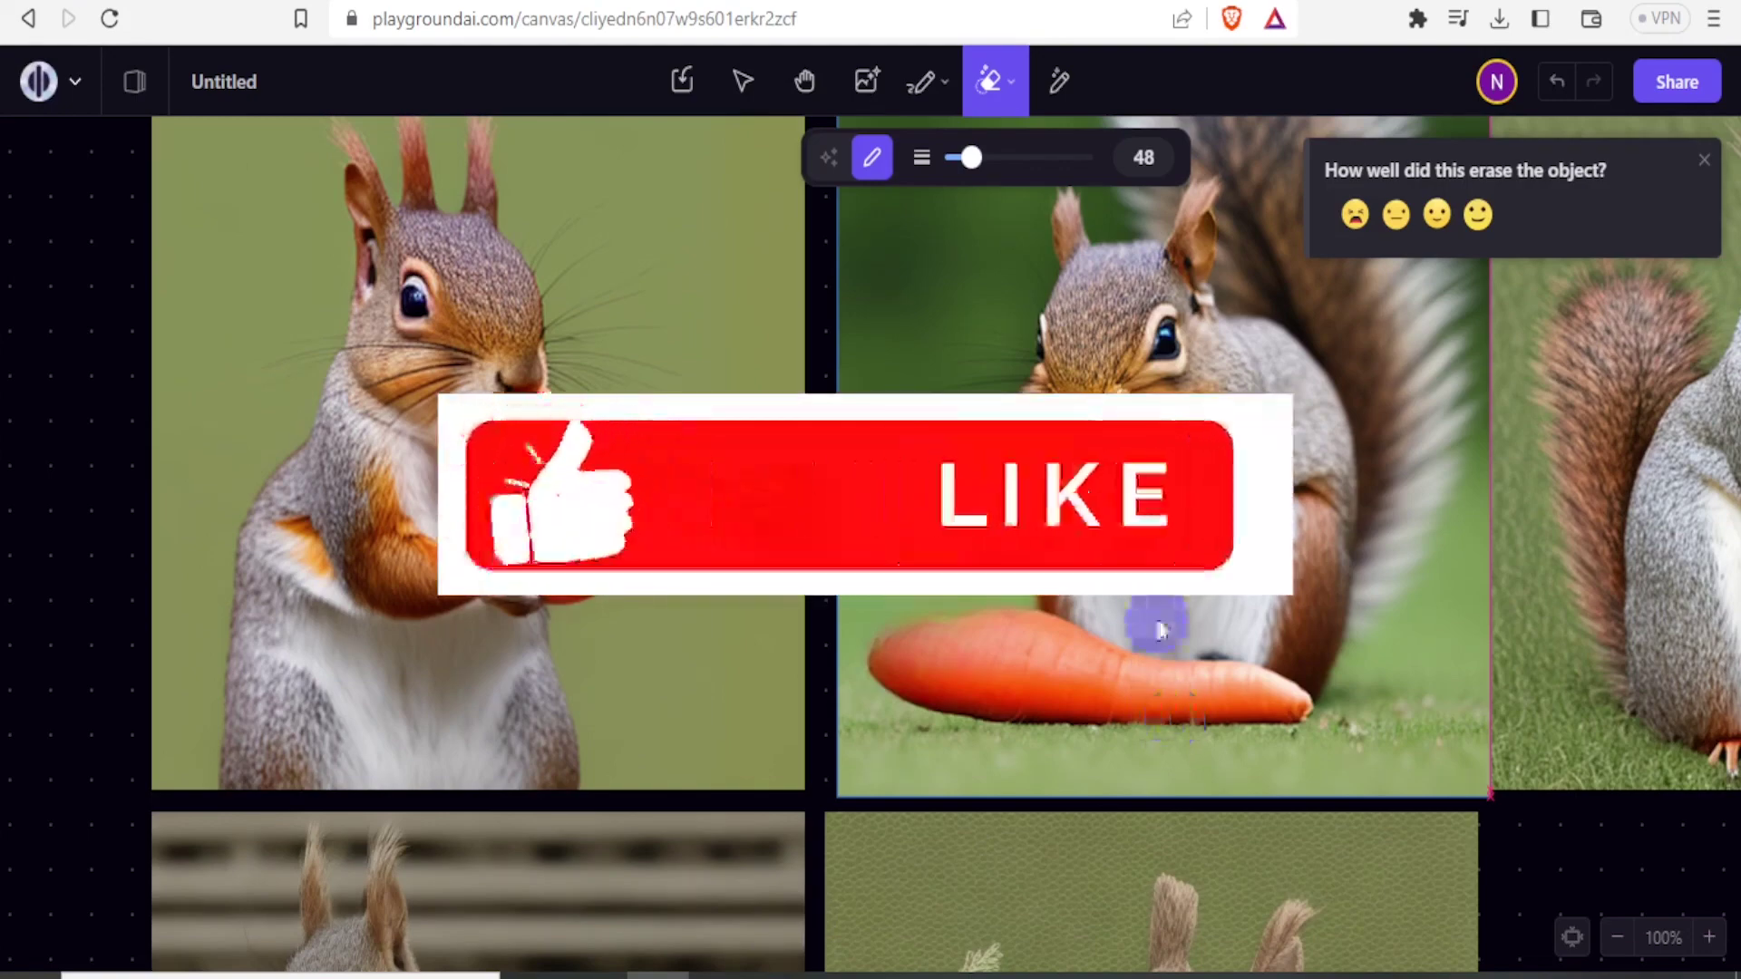
scroll(1157, 618, down, 1)
scroll(1157, 618, up, 2)
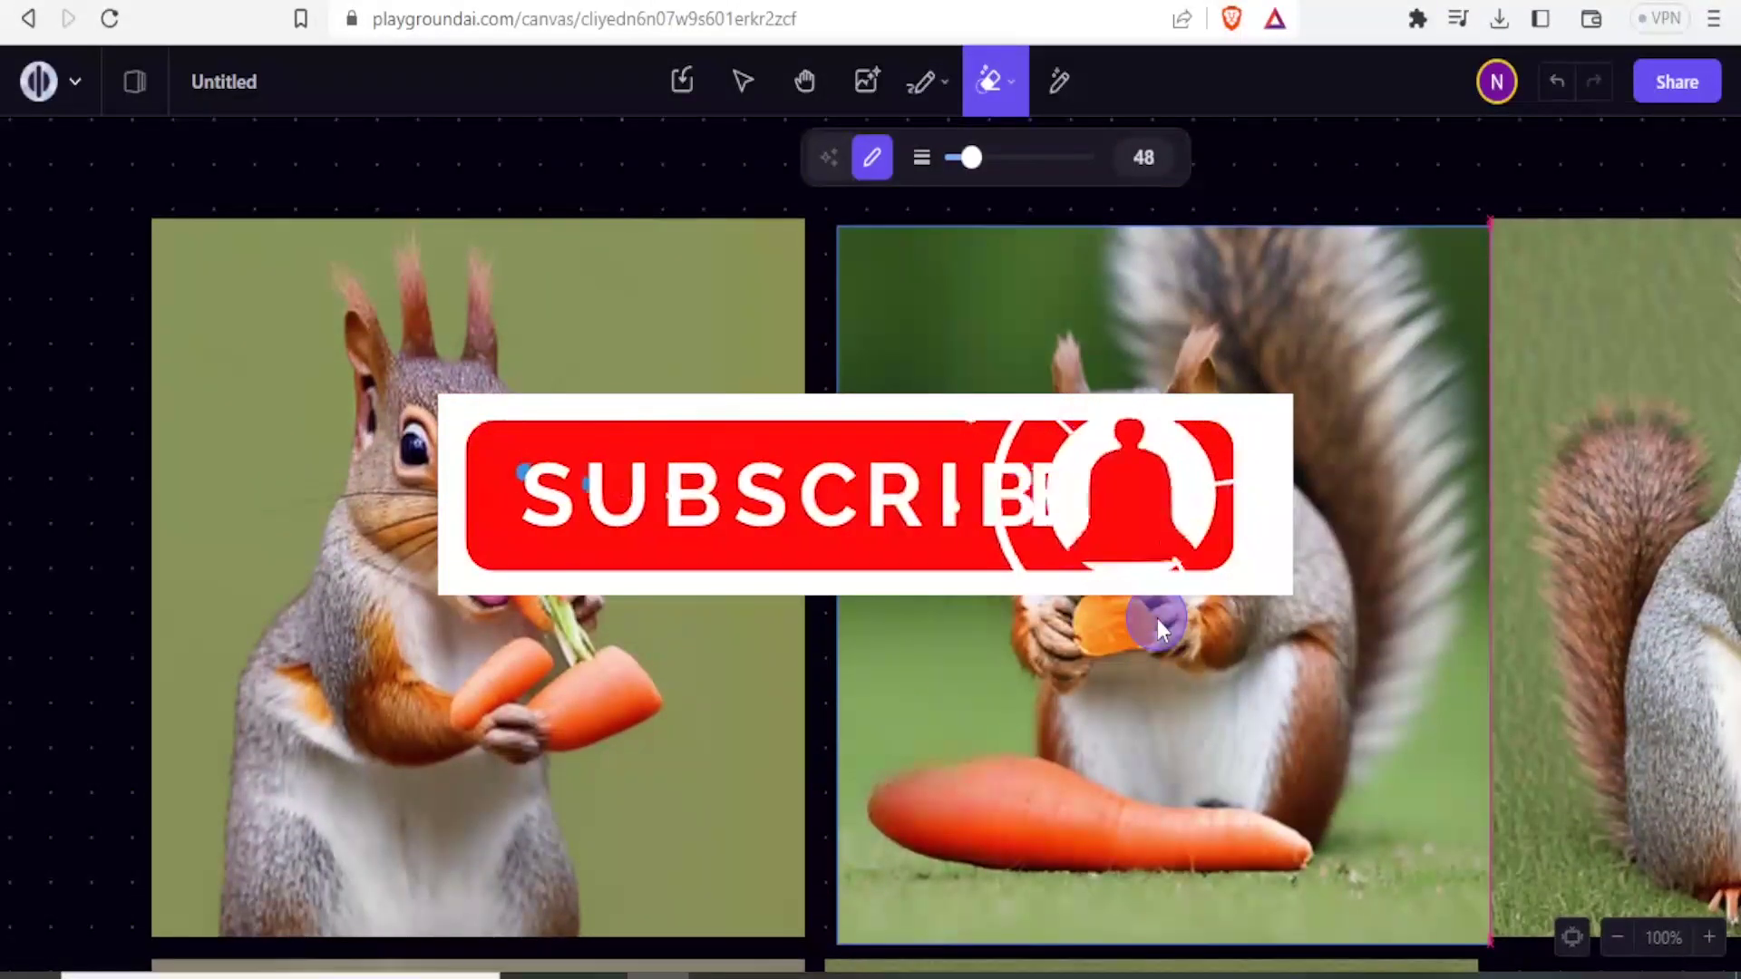